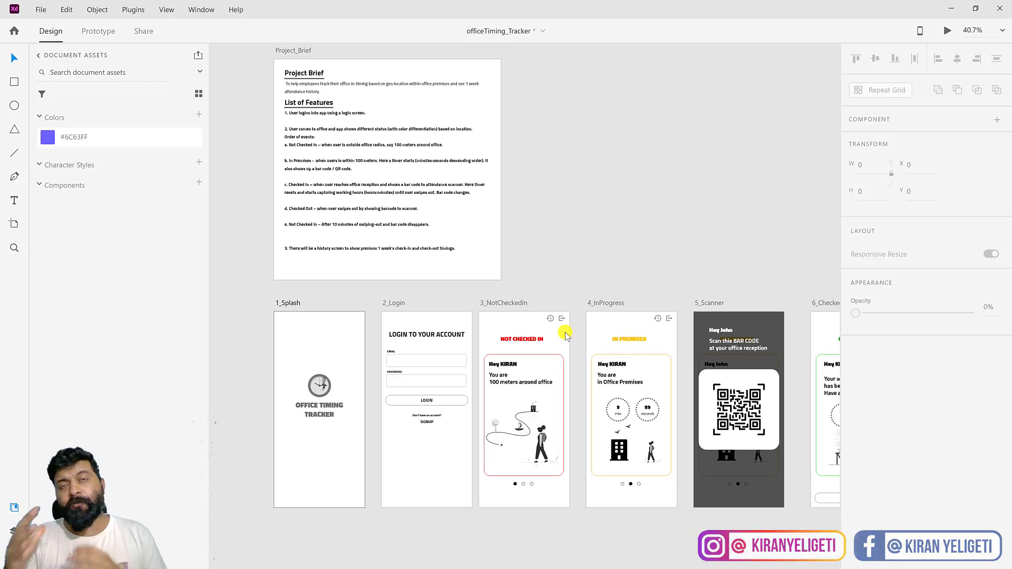
Step: Examine the project brief and the row of app wireframe artboards below it
scroll(359, 148, up, 1)
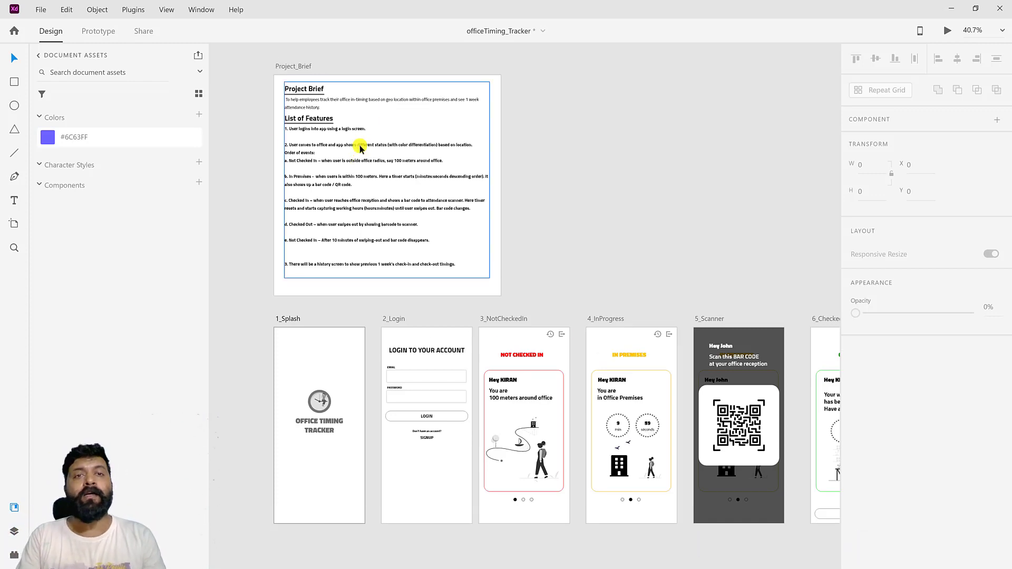
scroll(352, 159, up, 5)
scroll(352, 159, down, 6)
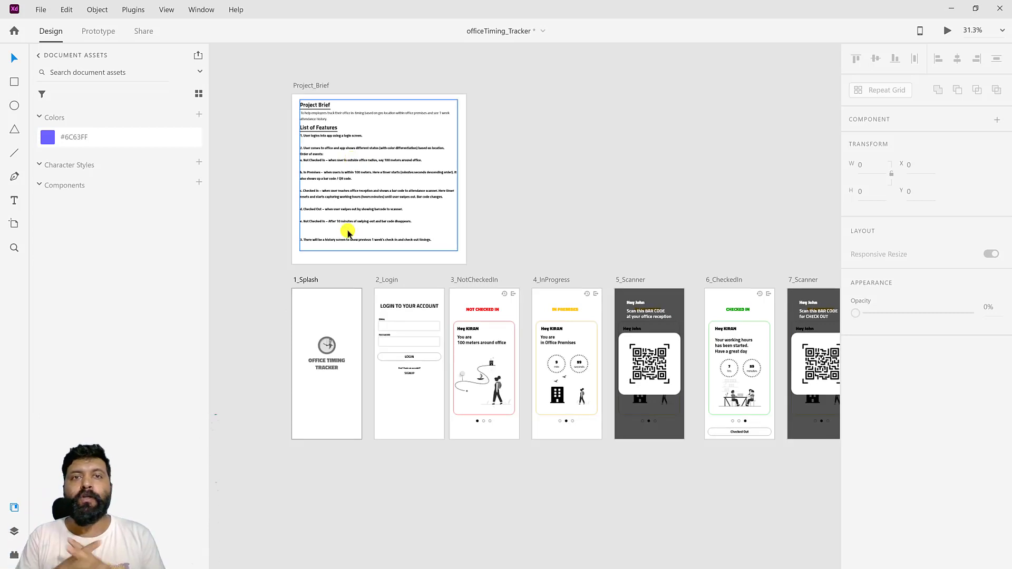
drag(283, 75, 804, 471)
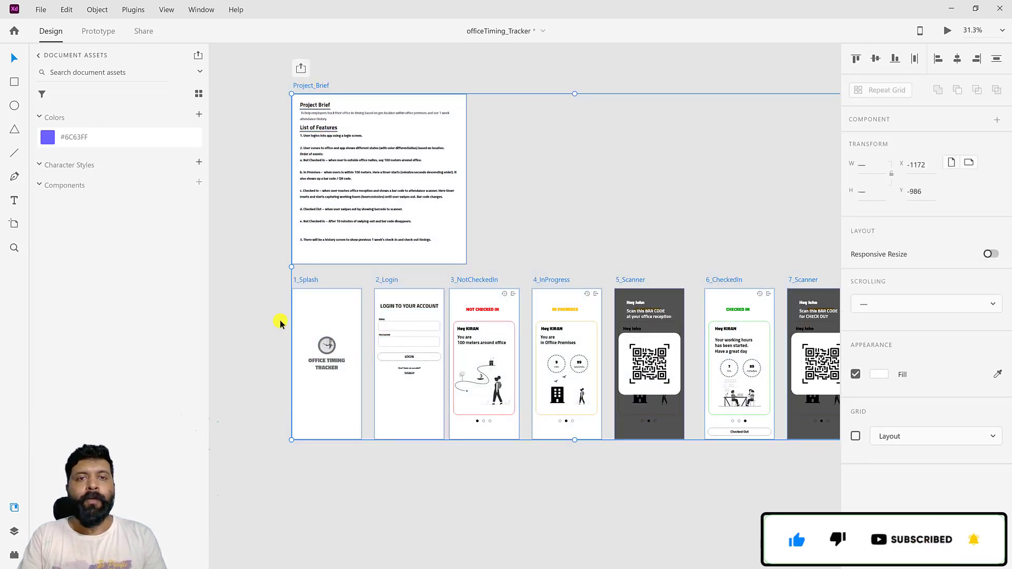
drag(267, 286, 786, 464)
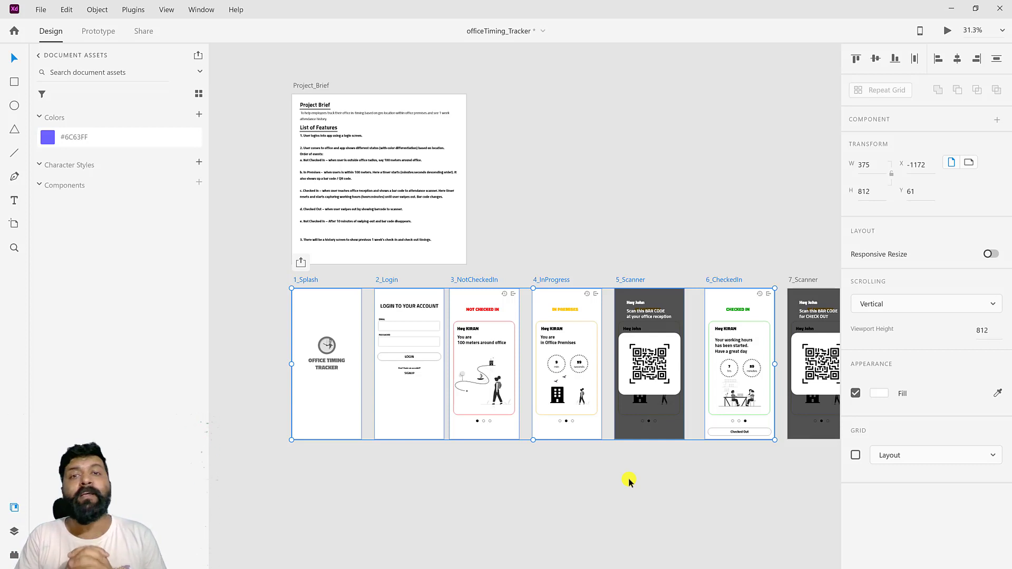
click(547, 203)
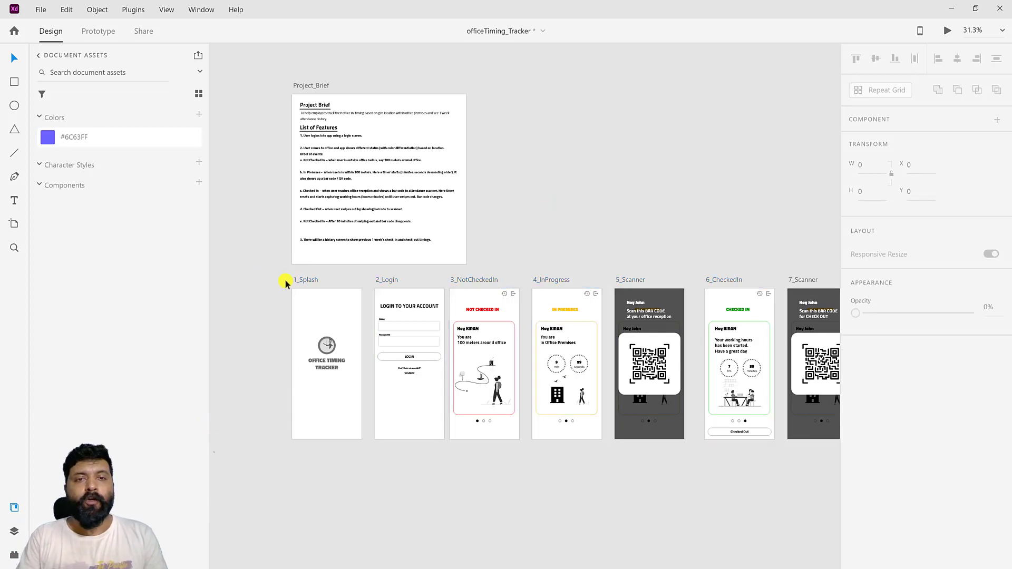
click(309, 85)
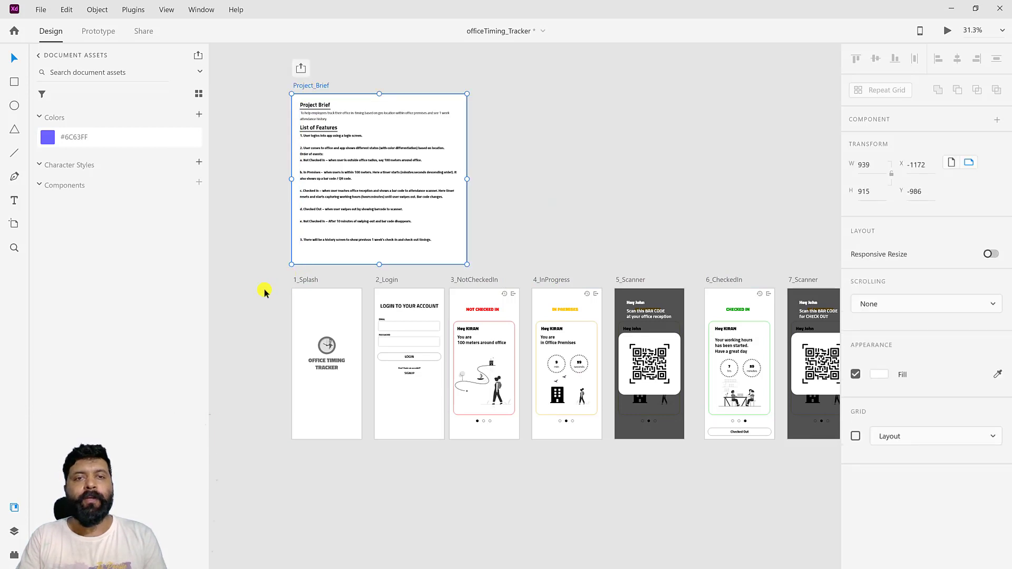
drag(260, 281, 791, 432)
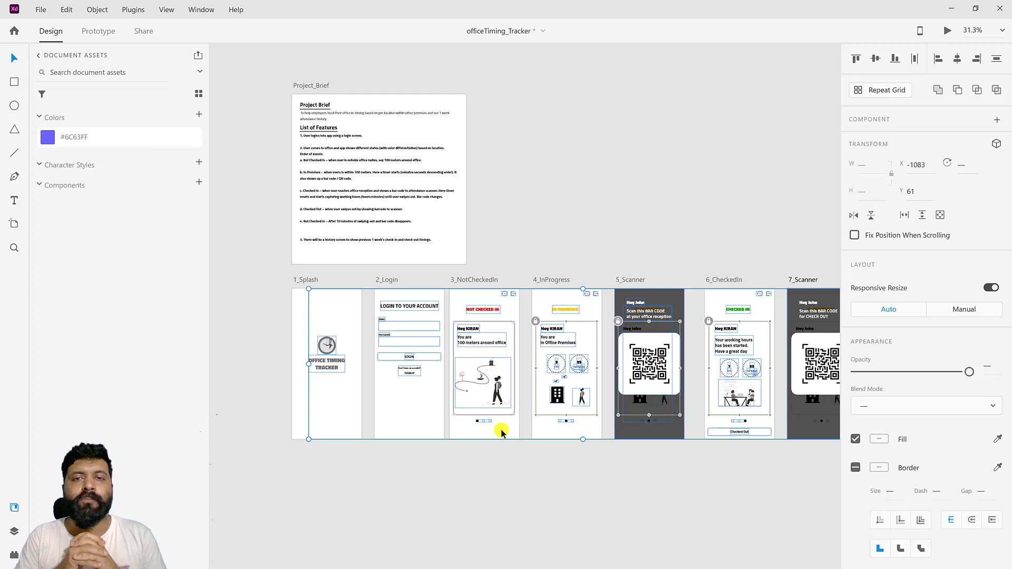
Step: Copy the 3_NotCheckedIn, 4_InProgress and 6_CheckedIn artboards together
click(528, 284)
click(477, 282)
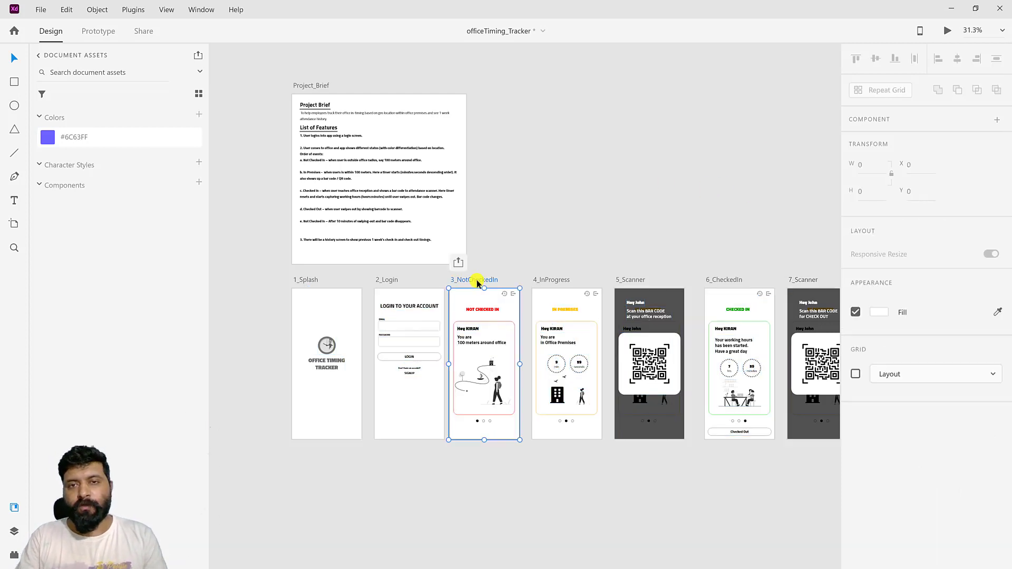
shift+click(546, 284)
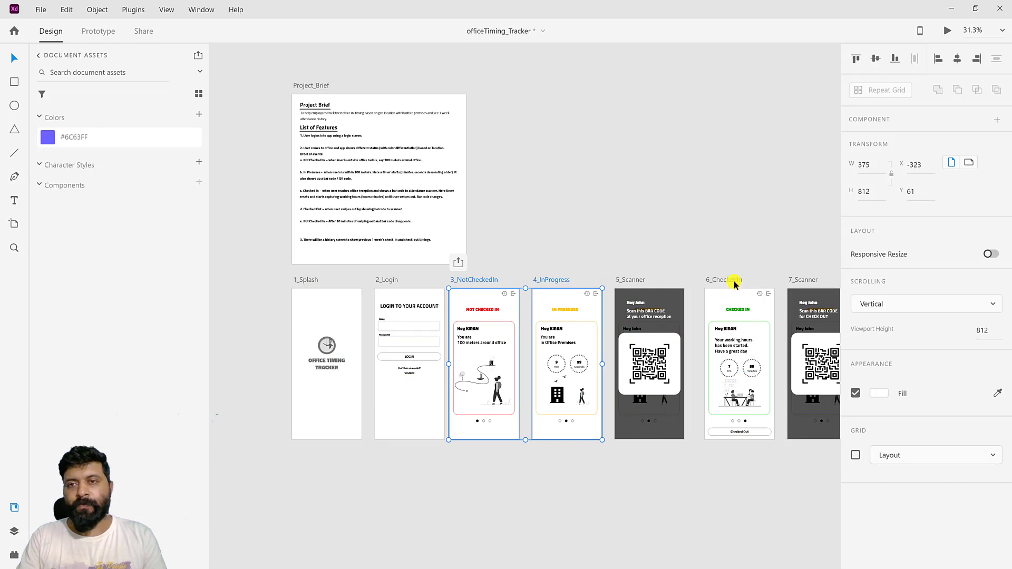
shift+click(733, 285)
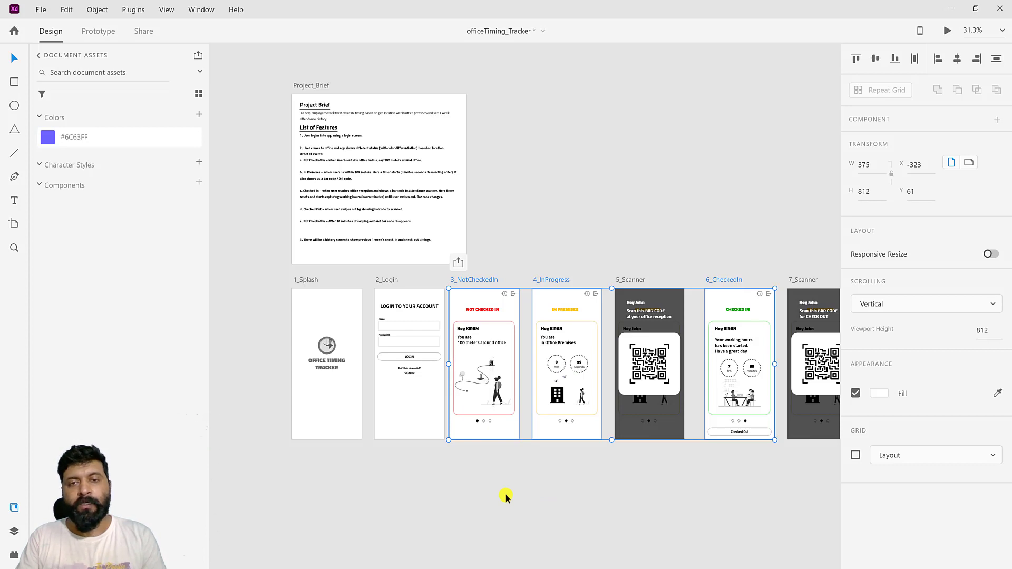
right_click(493, 283)
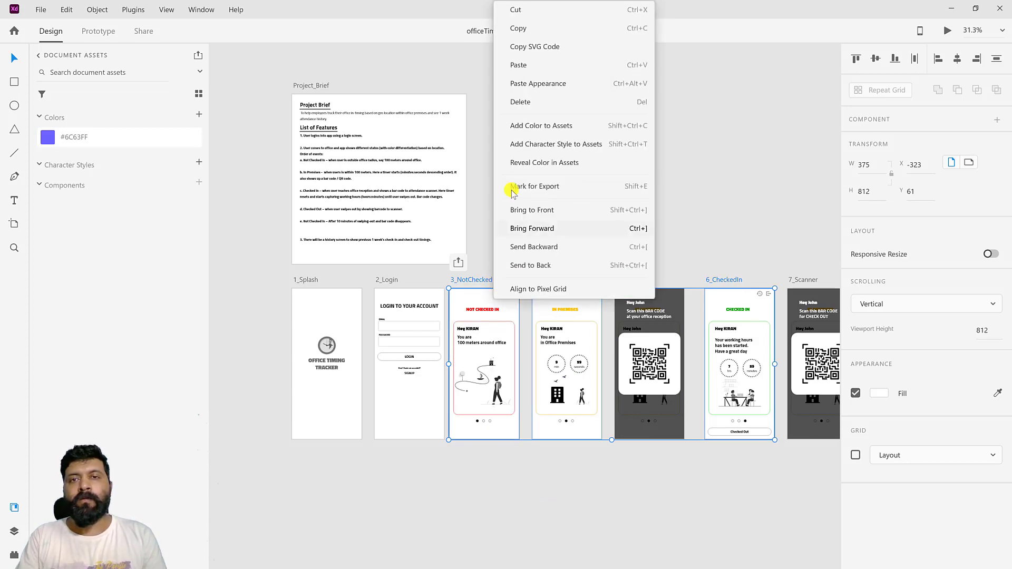
click(552, 28)
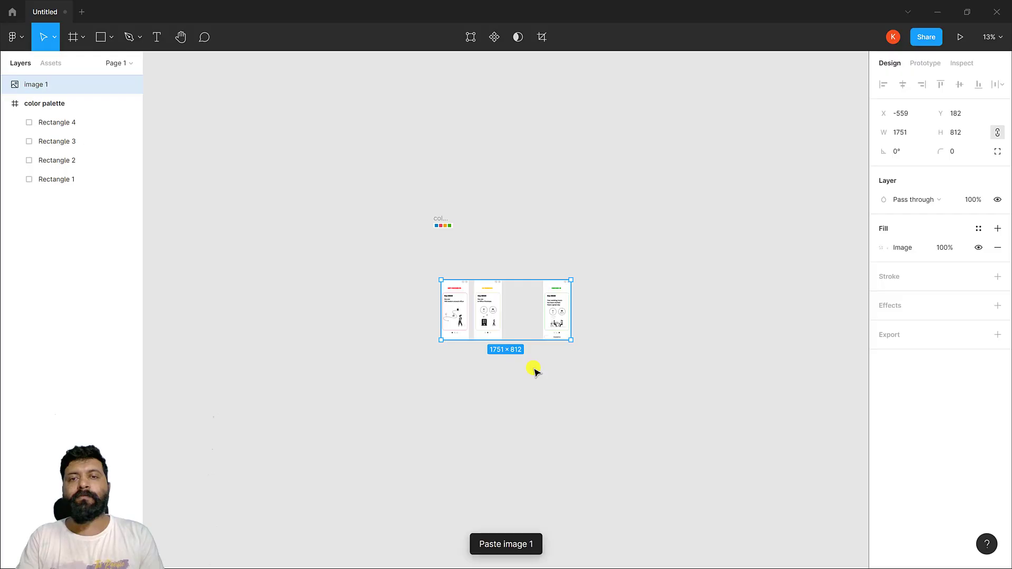
Step: In Figma, scale the pasted wireframe image down to 1175 × 544 and place it beside the color palette frame
mouse_move(563, 331)
mouse_down()
mouse_move(543, 311)
mouse_move(533, 319)
mouse_move(558, 334)
mouse_move(550, 330)
mouse_up()
key(ctrl+z)
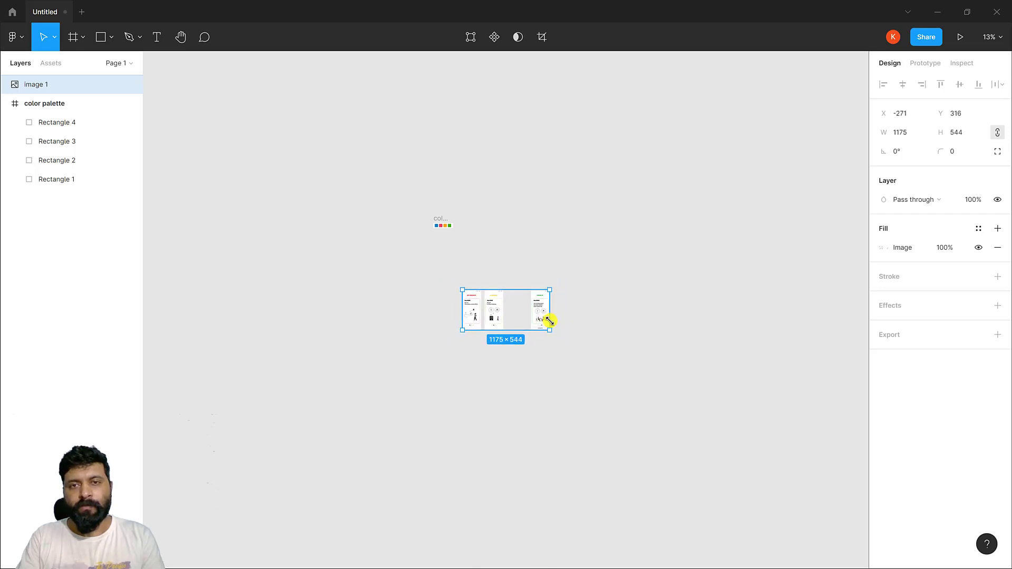
drag(499, 297, 518, 207)
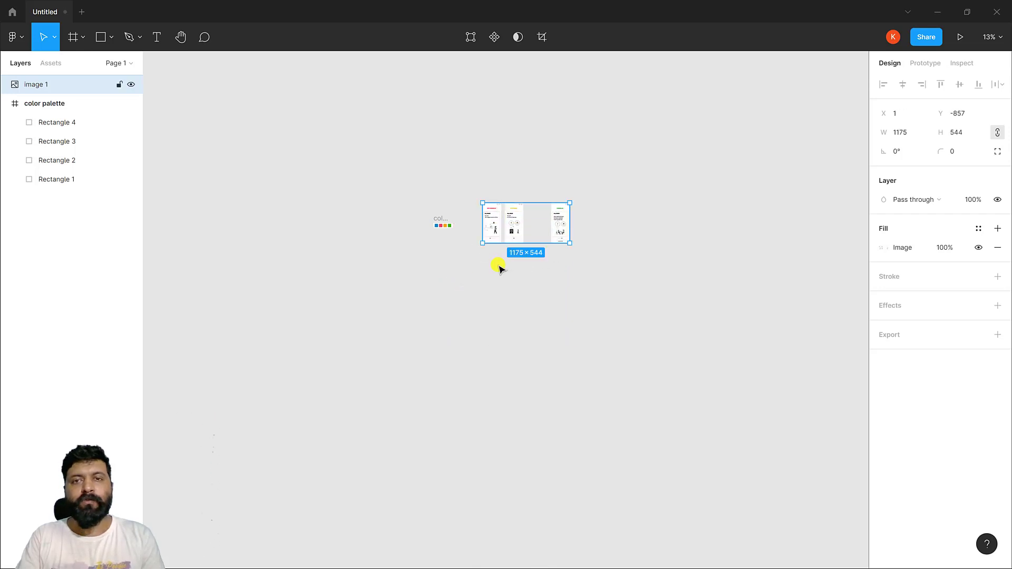
scroll(499, 267, up, 3)
scroll(500, 267, up, 10)
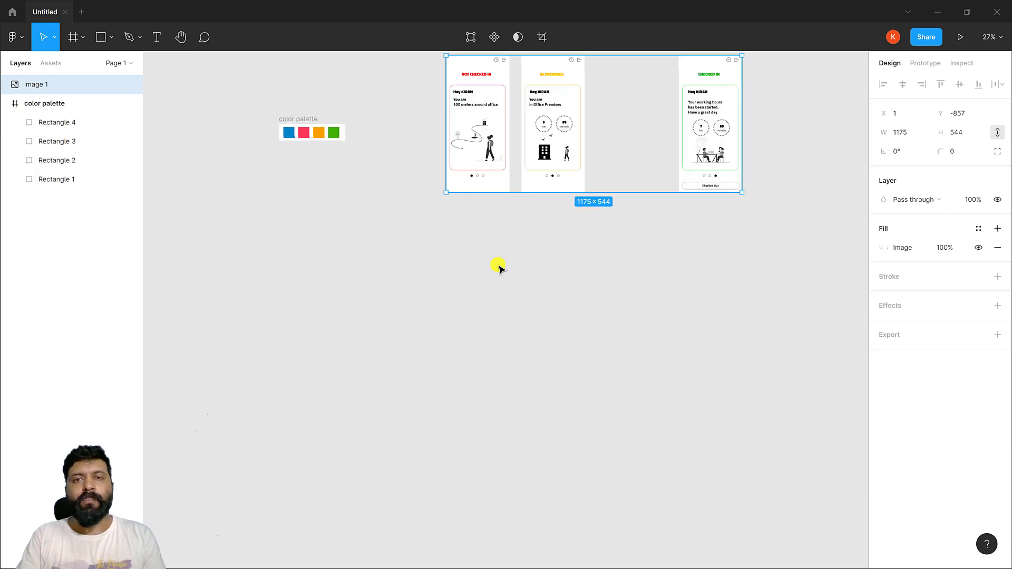
Step: Shift the wireframe image horizontally closer to the color palette frame, to X -178, and deselect it
drag(503, 331, 533, 410)
click(552, 385)
click(507, 270)
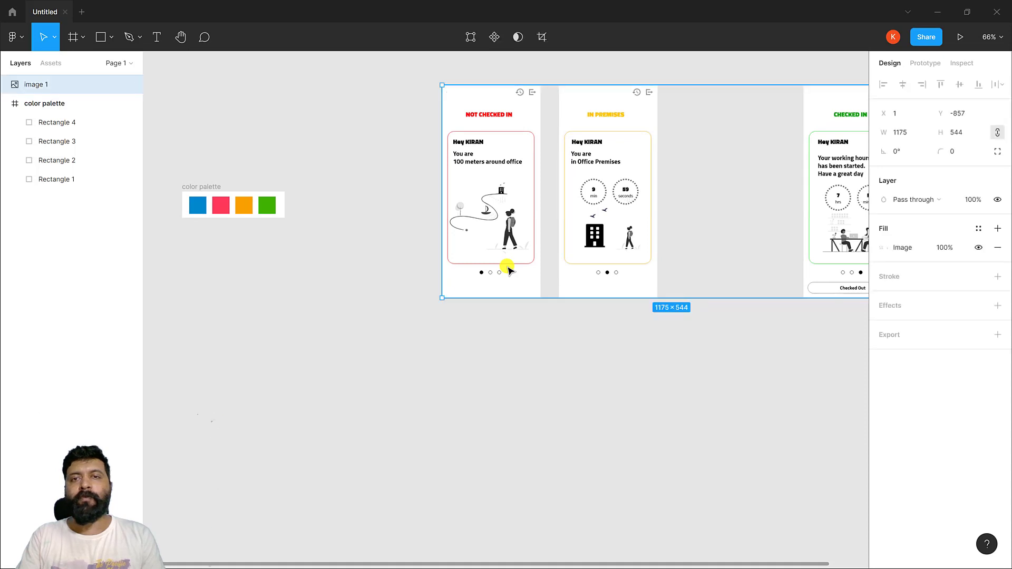
drag(592, 253, 520, 253)
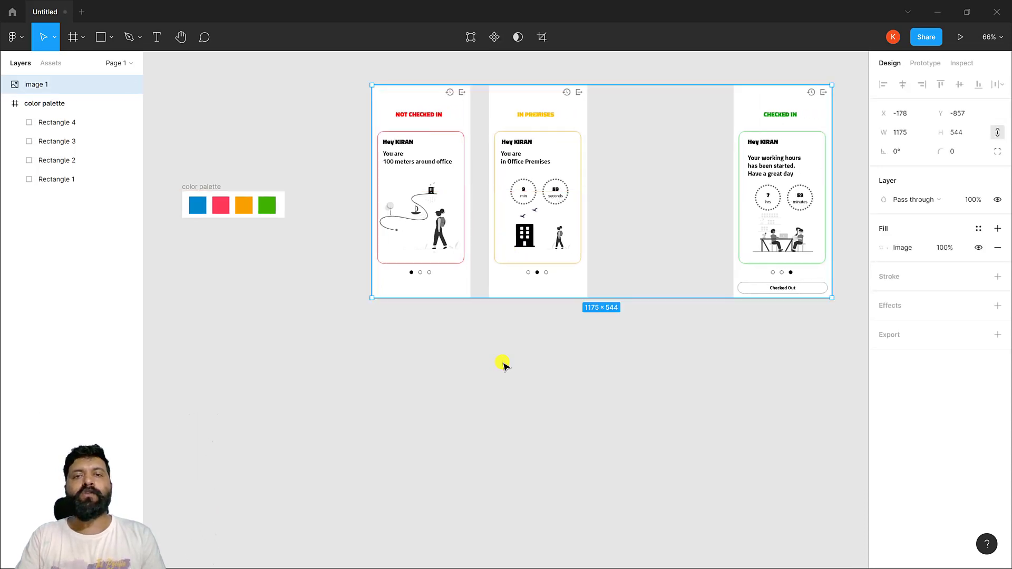
click(504, 365)
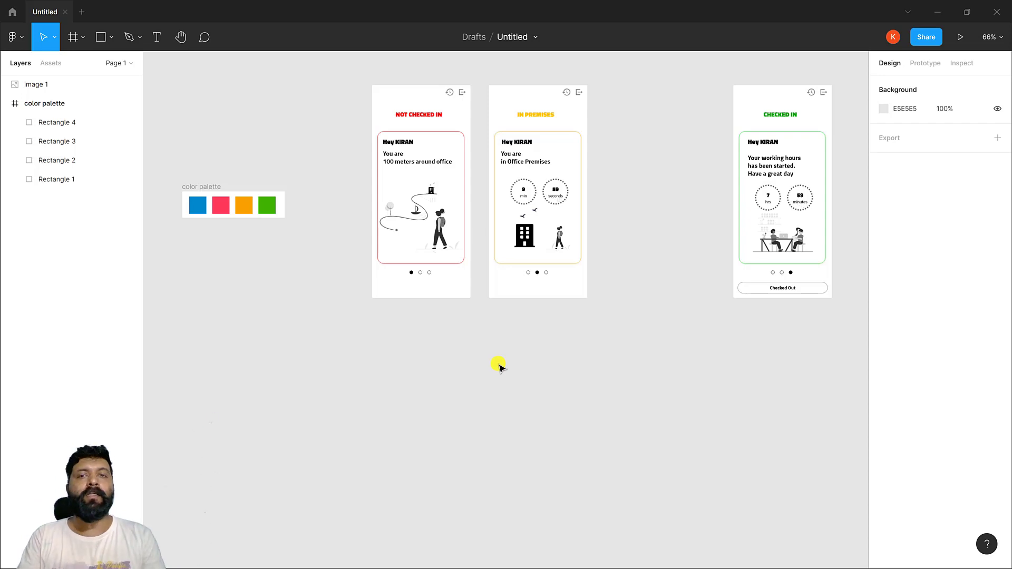
Step: Inspect the color palette frame and the colors it contains
scroll(437, 348, down, 1)
scroll(437, 348, left, 1)
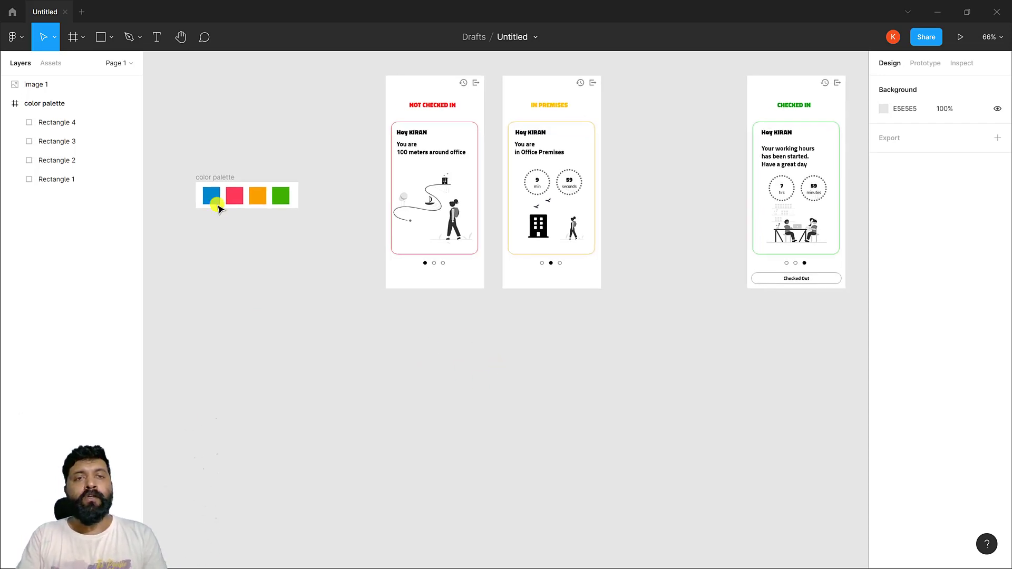
click(208, 176)
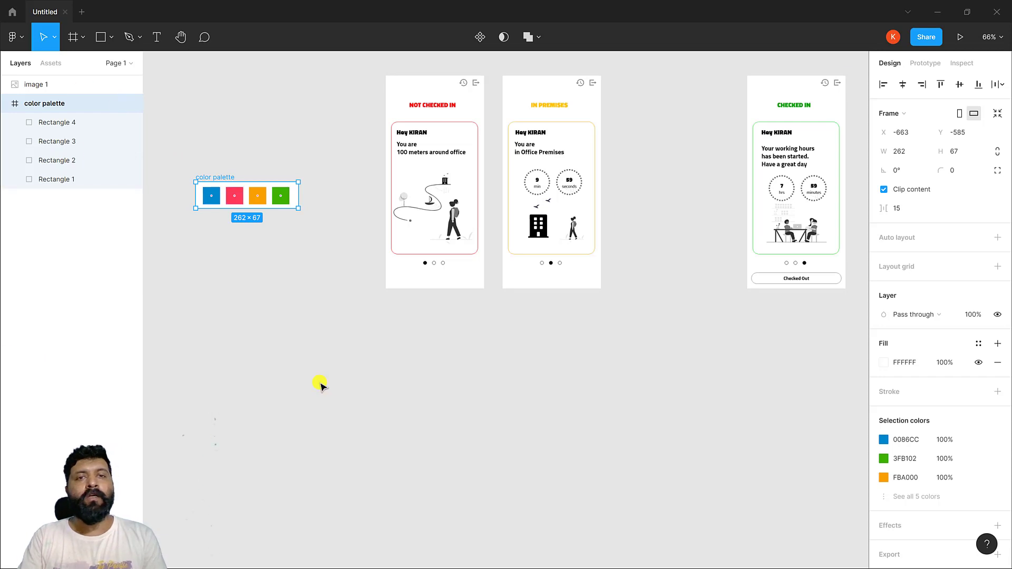
click(313, 345)
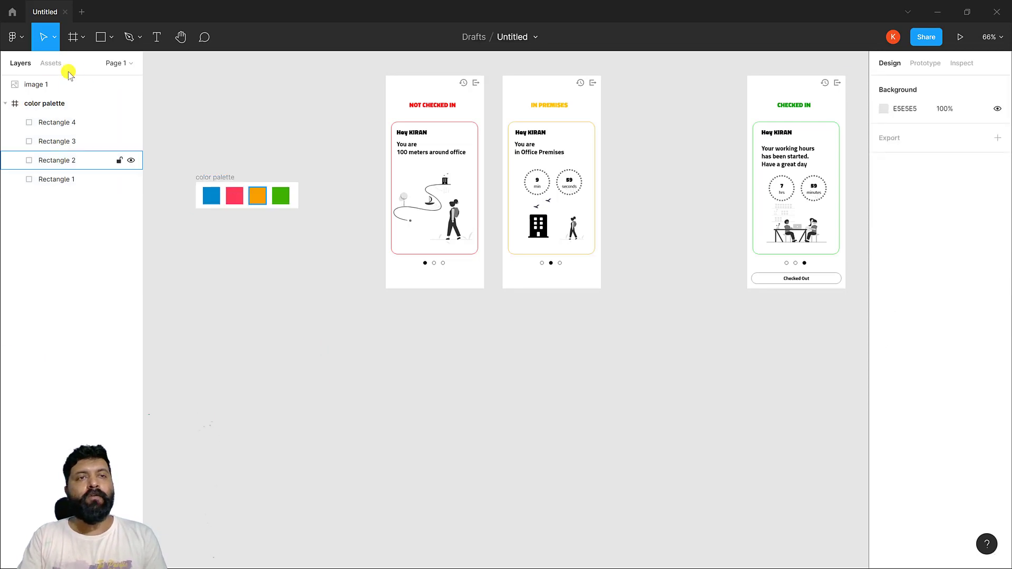
Step: Add an iPhone 13 mini frame and place it below the NOT CHECKED IN wireframe at X -178, Y -258
click(83, 39)
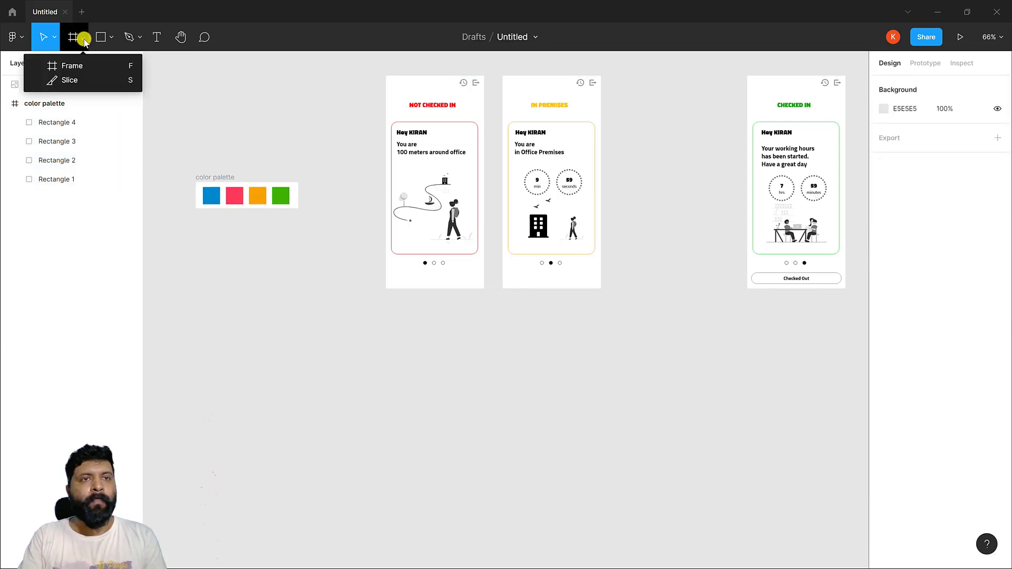
click(86, 70)
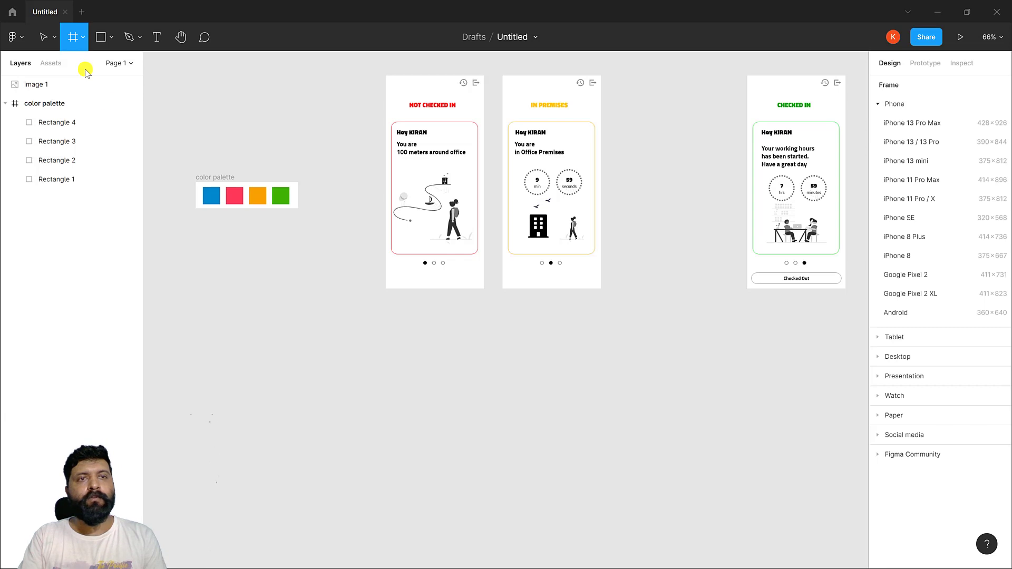
click(922, 161)
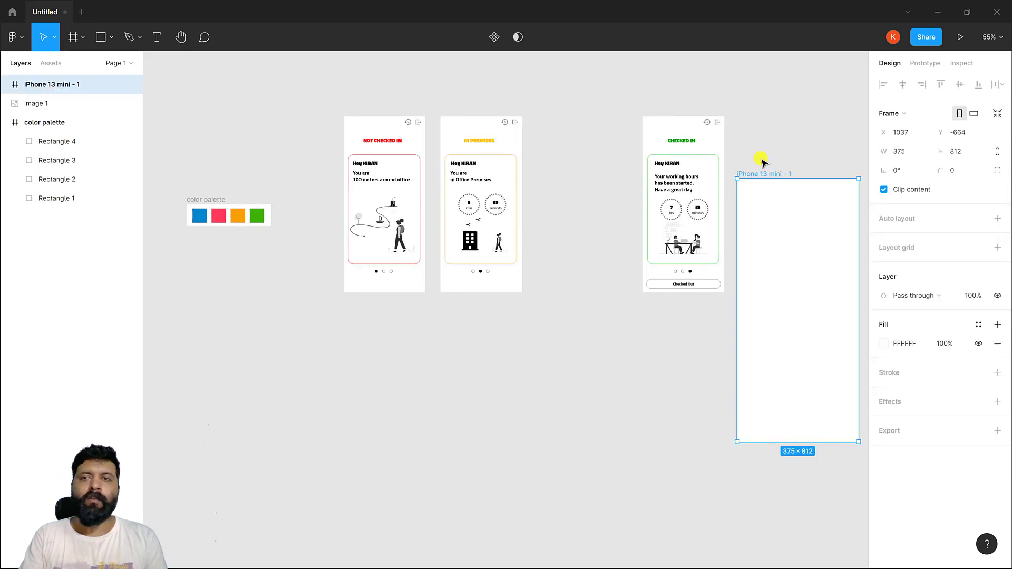
drag(762, 174, 354, 350)
key(ctrl+z)
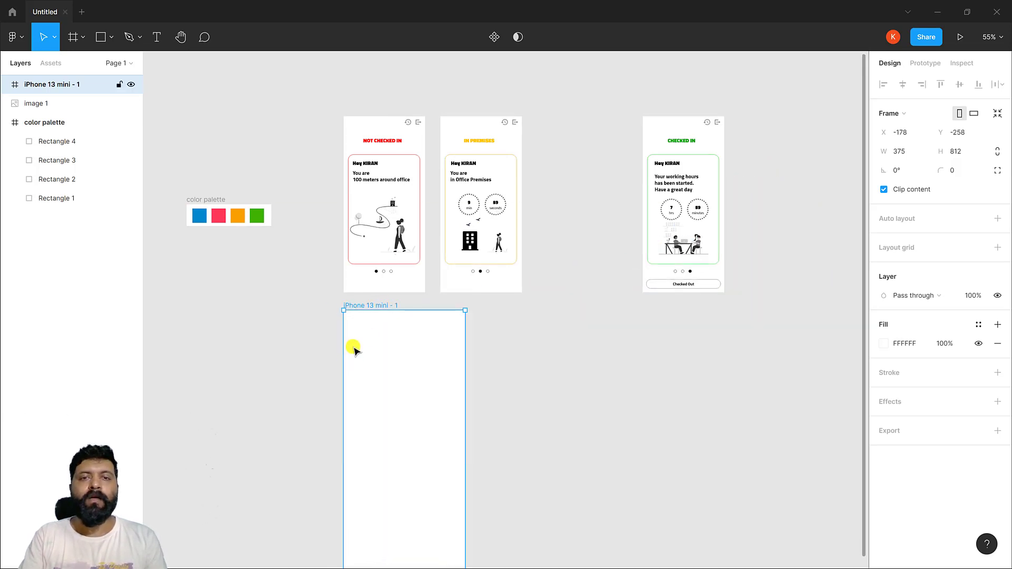
scroll(354, 349, down, 2)
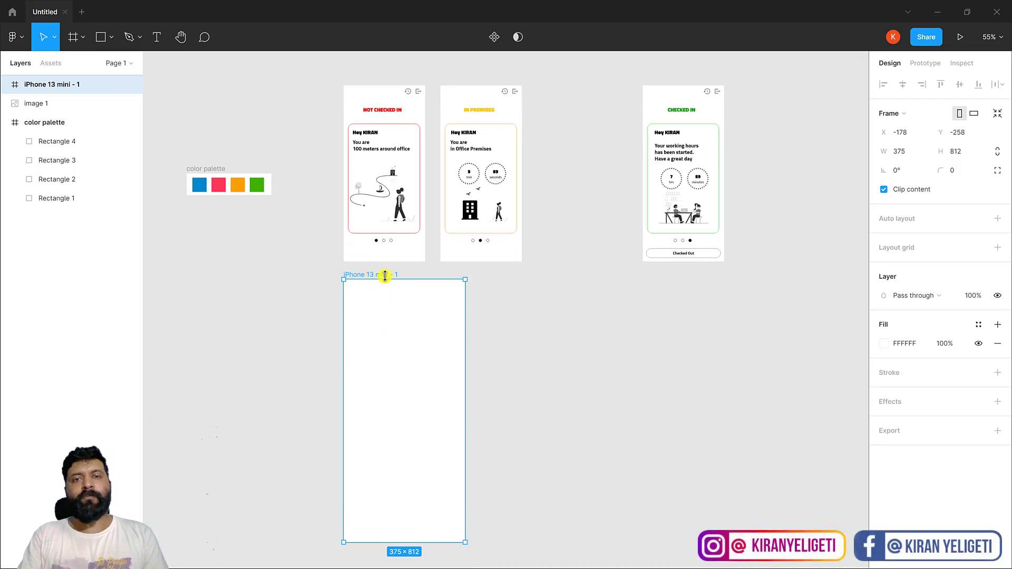
Step: Rename the new phone frame to "Not checked In" and deselect it
double_click(386, 275)
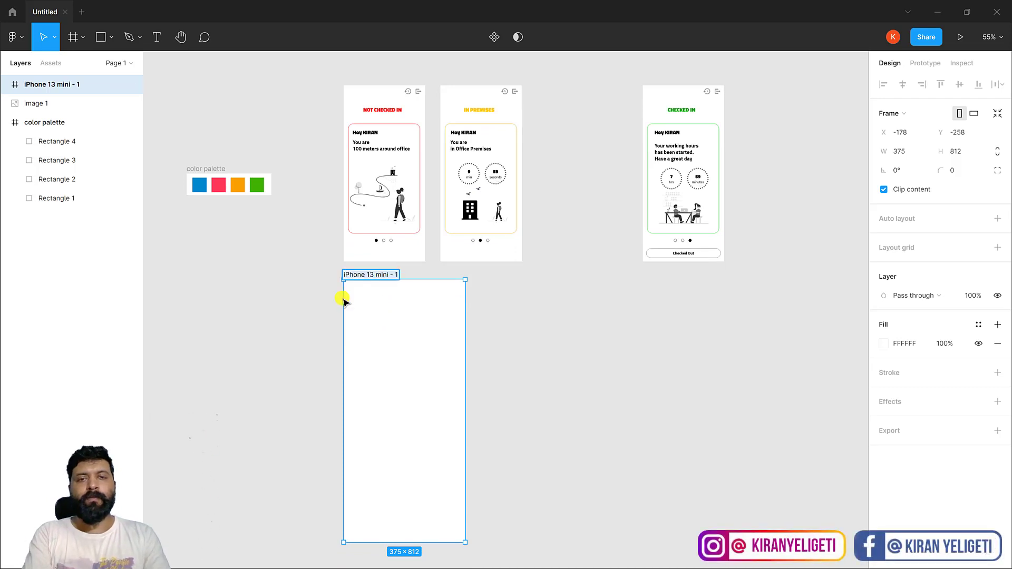
text(Not checked In)
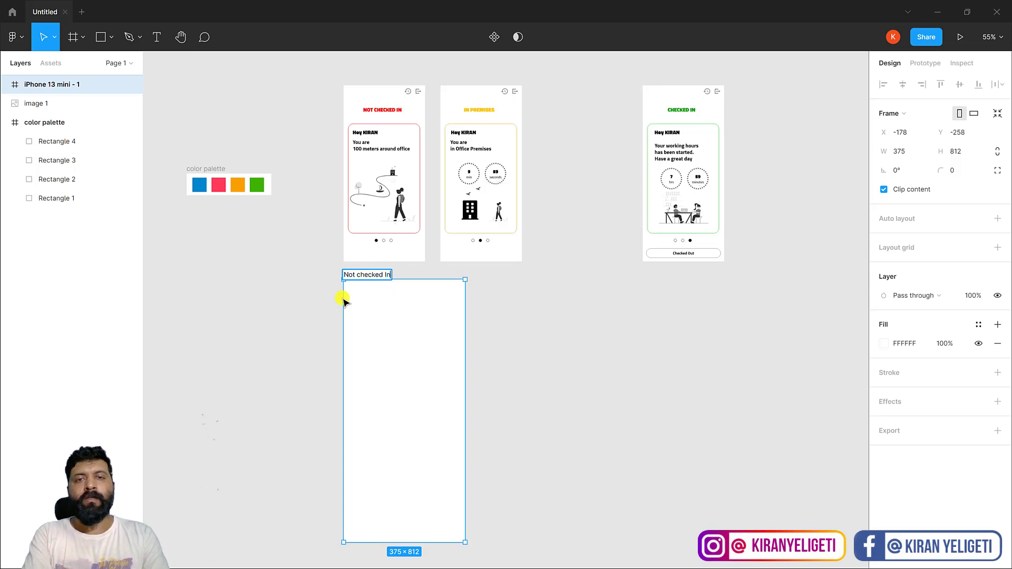
key(Return)
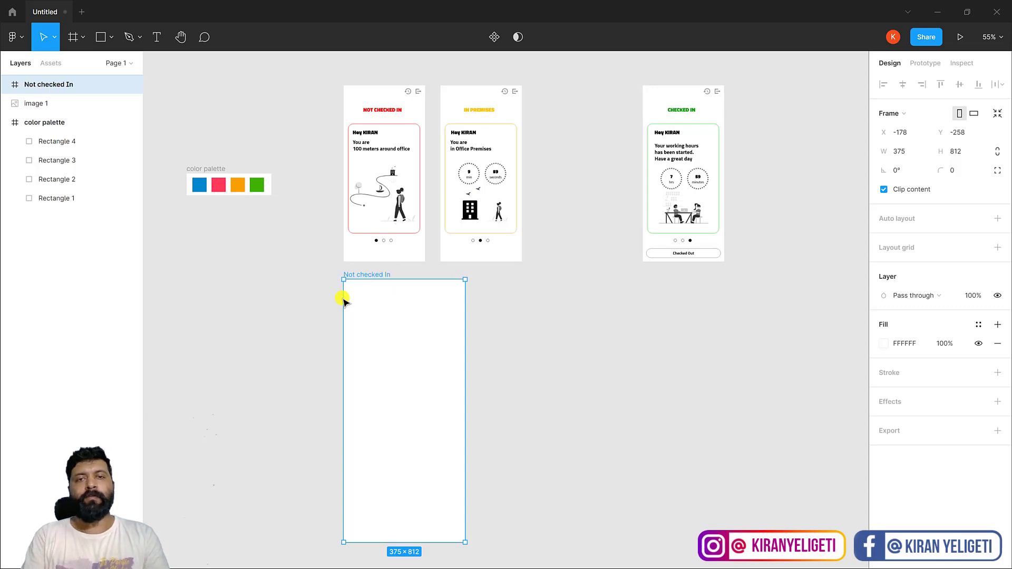
key(Escape)
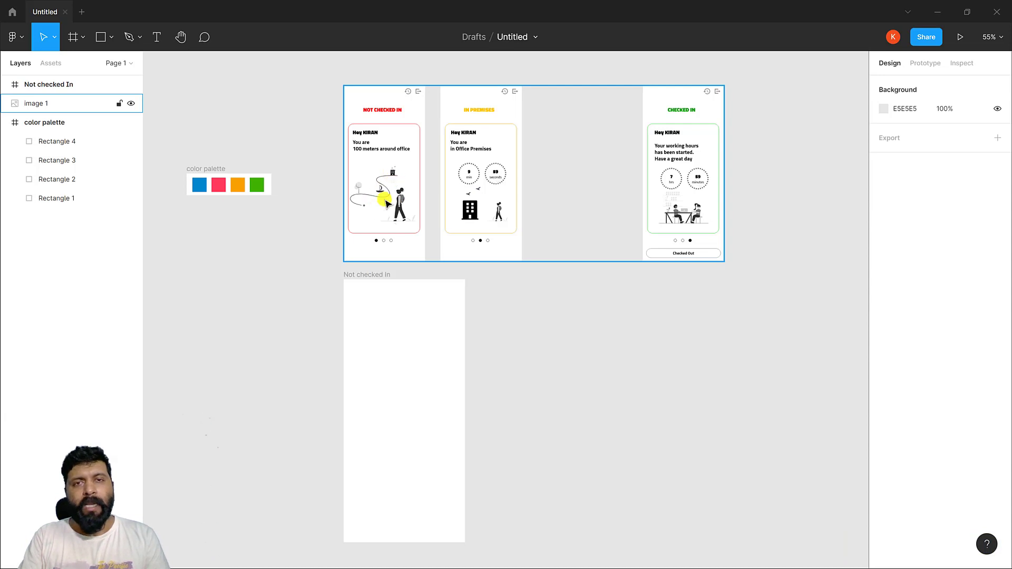
click(371, 321)
click(512, 365)
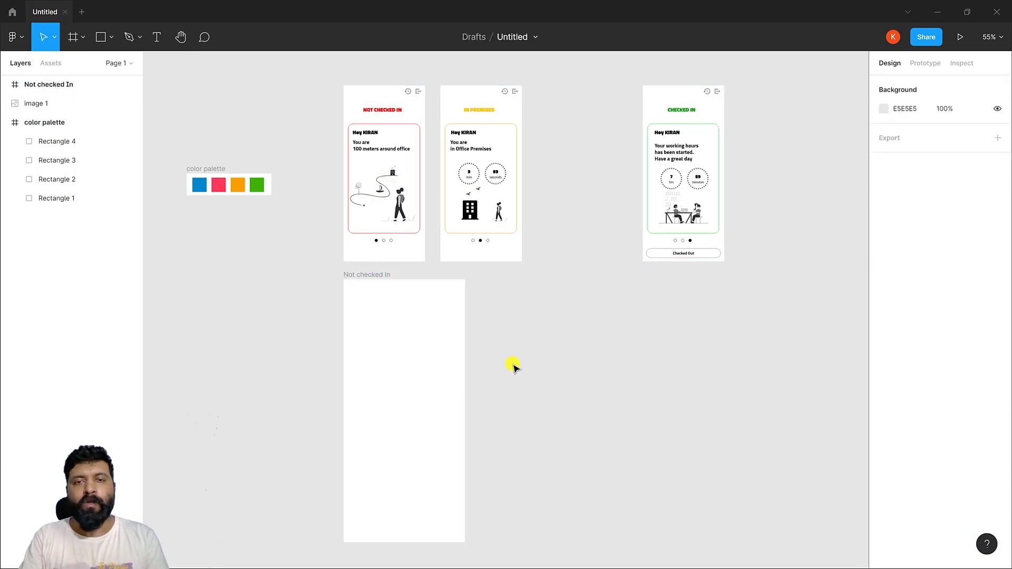
Step: Bring the empty Not checked In frame into view and look through the list of installed plugins
scroll(512, 365, up, 5)
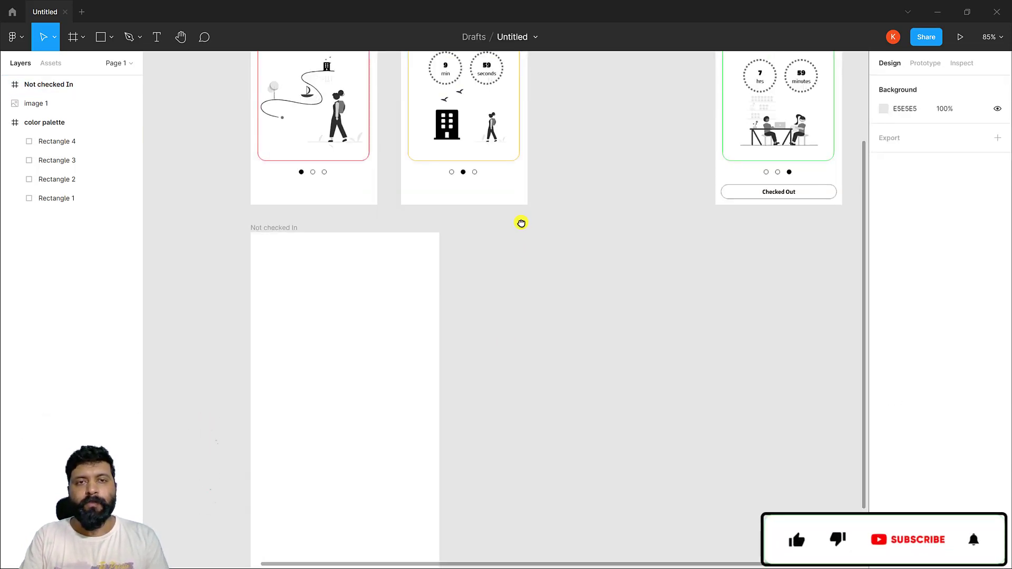
scroll(522, 222, down, 3)
right_click(534, 315)
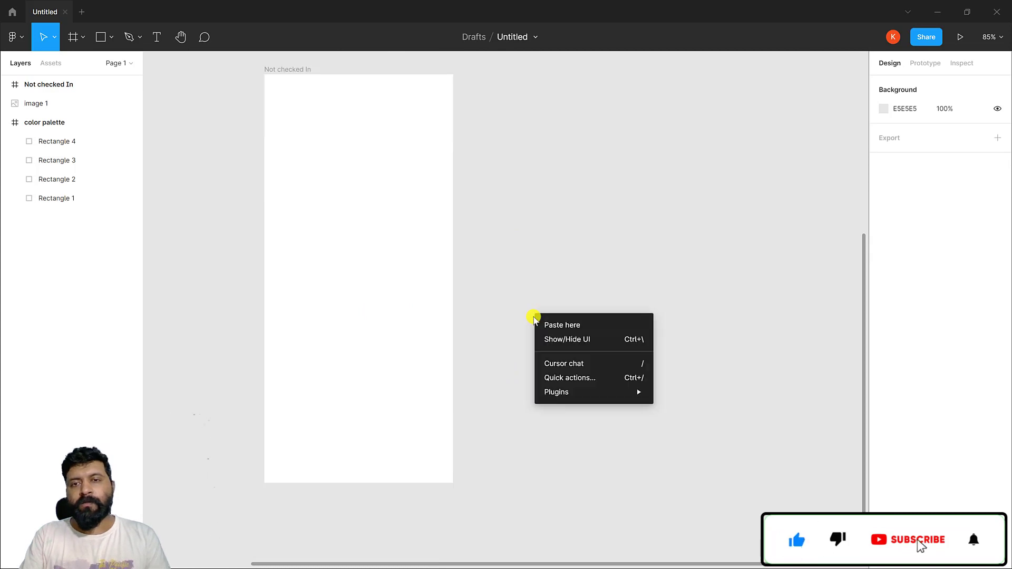
mouse_move(560, 395)
mouse_move(696, 203)
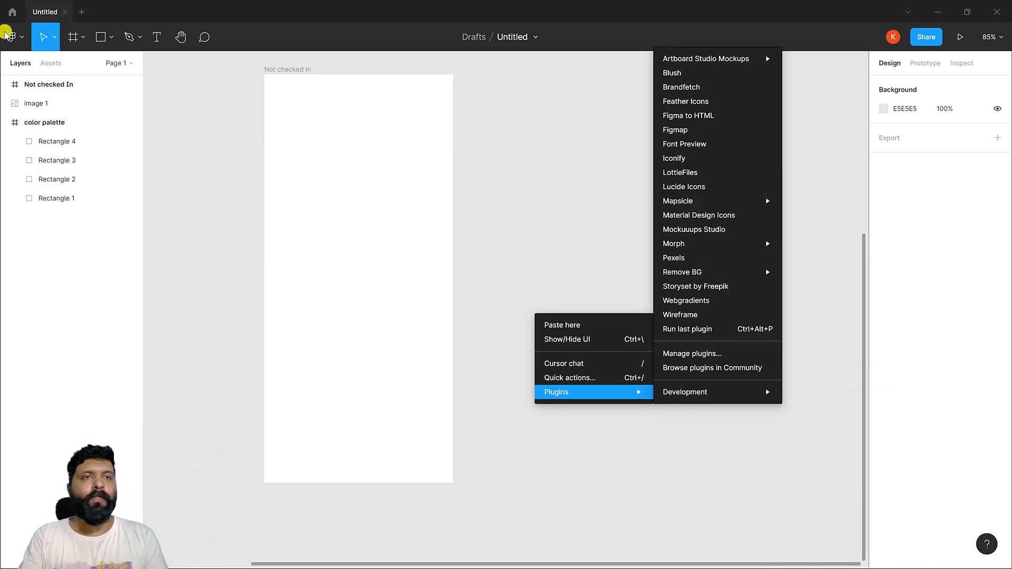
click(153, 89)
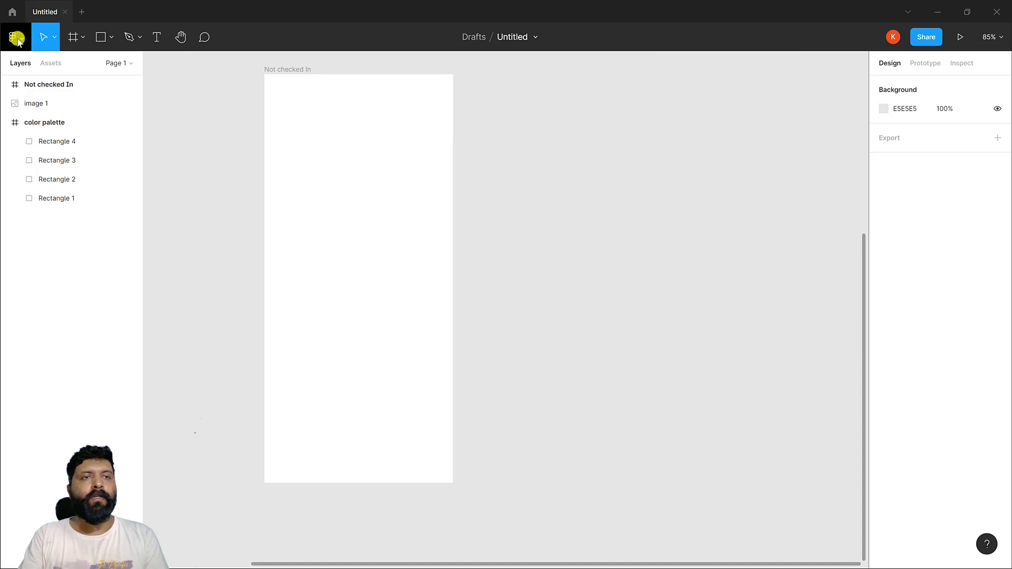
Step: Run the Mapsicle plugin to open its map creation dialog
right_click(557, 425)
mouse_move(572, 499)
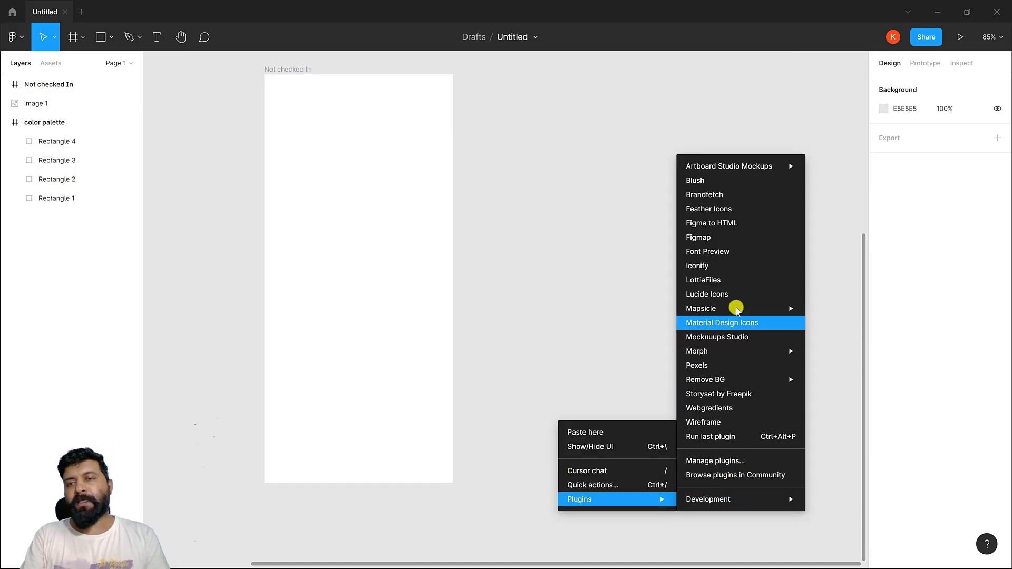
mouse_move(735, 309)
click(832, 309)
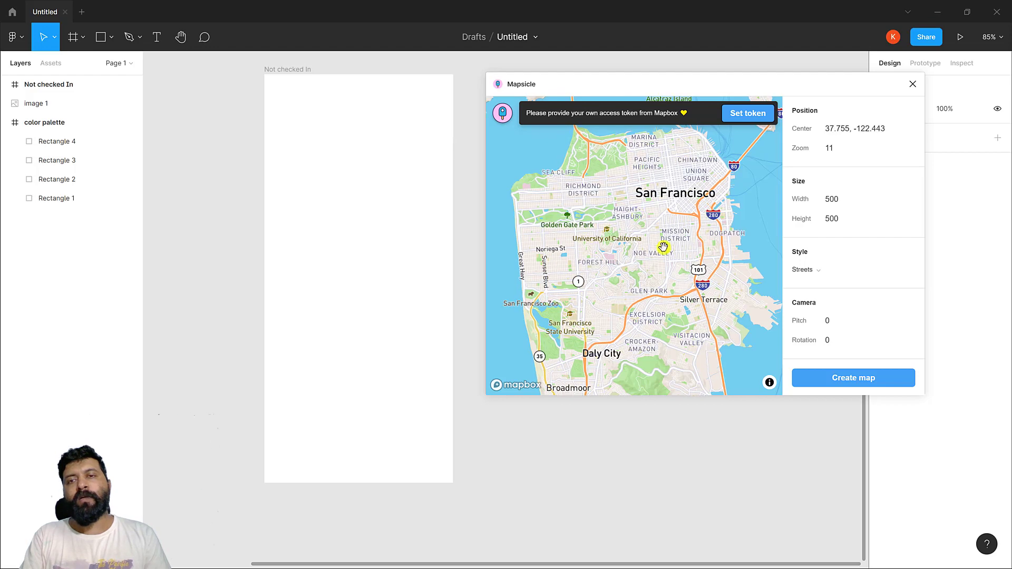
Step: Shift the Mapsicle map view from San Francisco to central India, at center 21.967, -281.562 and zoom 5.18
scroll(666, 245, up, 5)
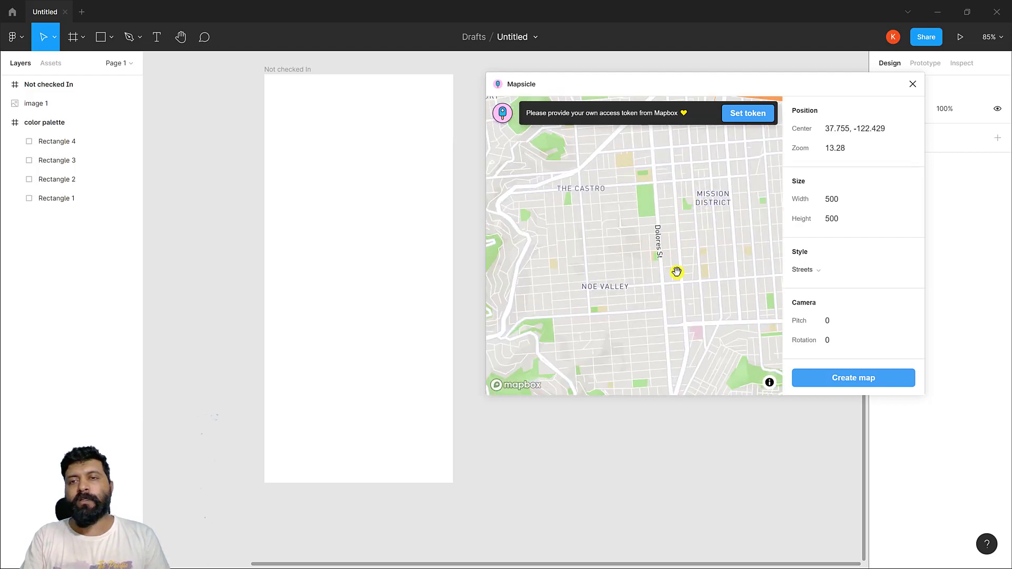
scroll(677, 272, down, 5)
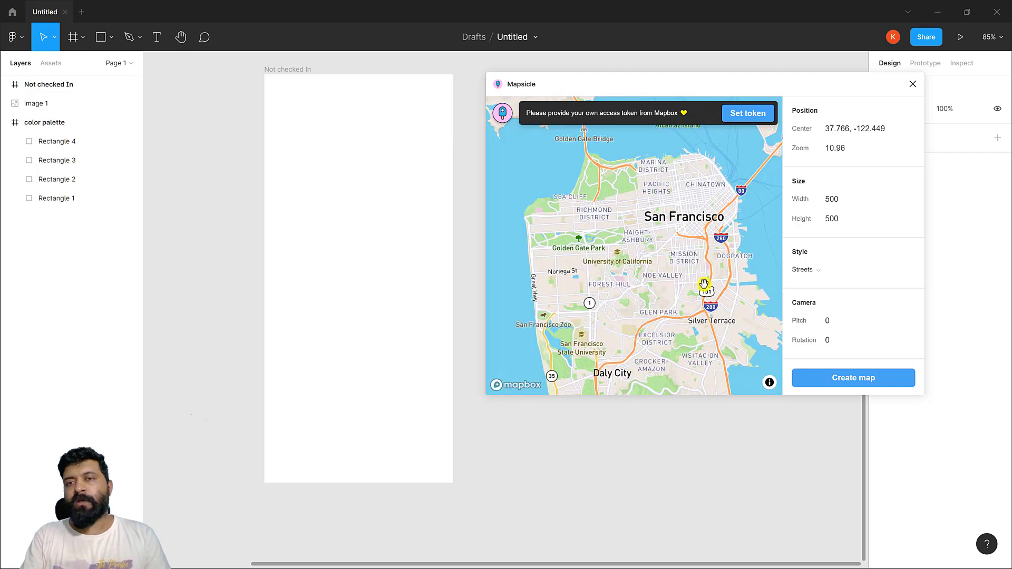
drag(705, 287, 536, 225)
scroll(662, 262, down, 6)
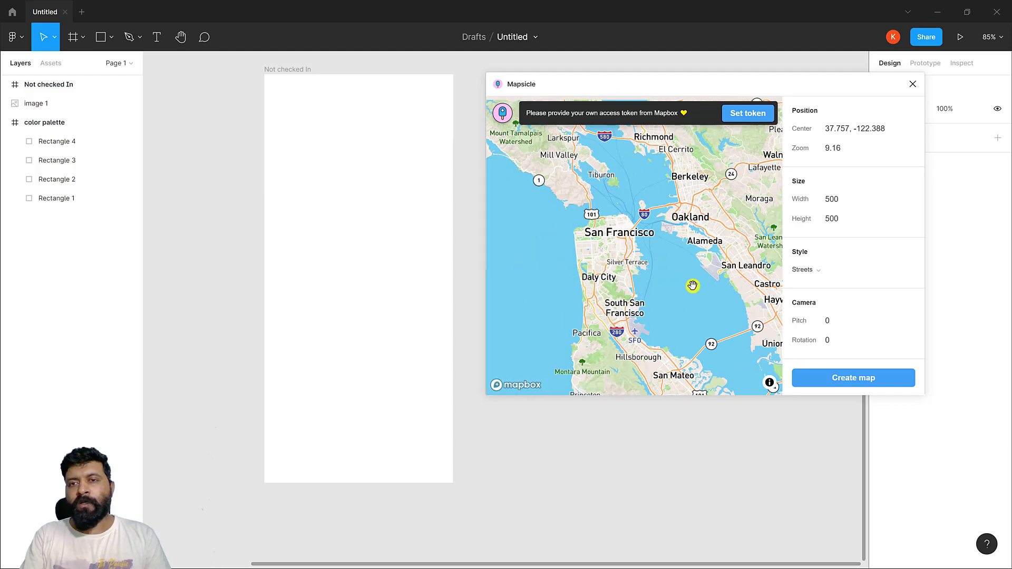
drag(692, 285, 581, 274)
scroll(620, 265, down, 20)
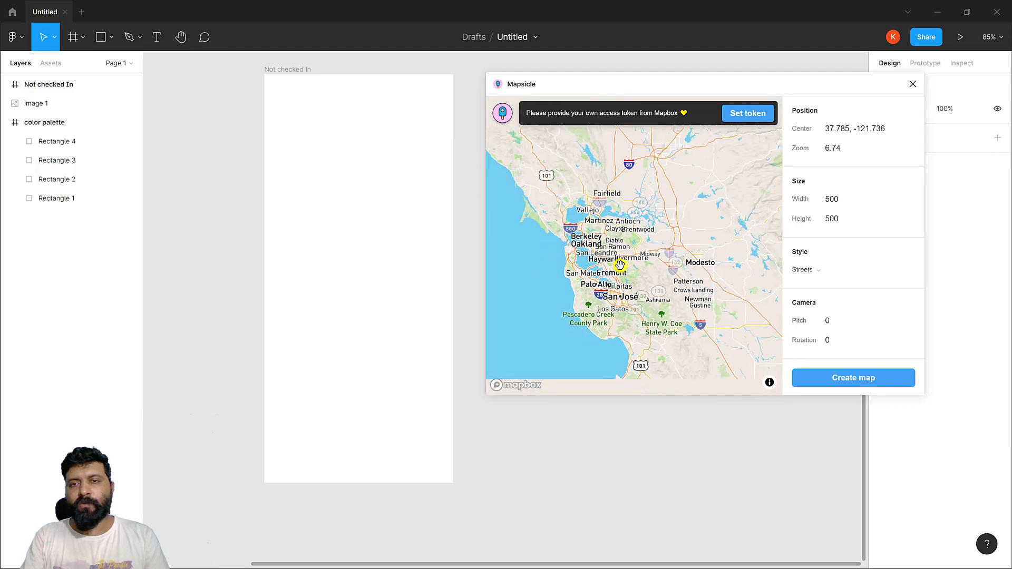
drag(579, 250, 717, 242)
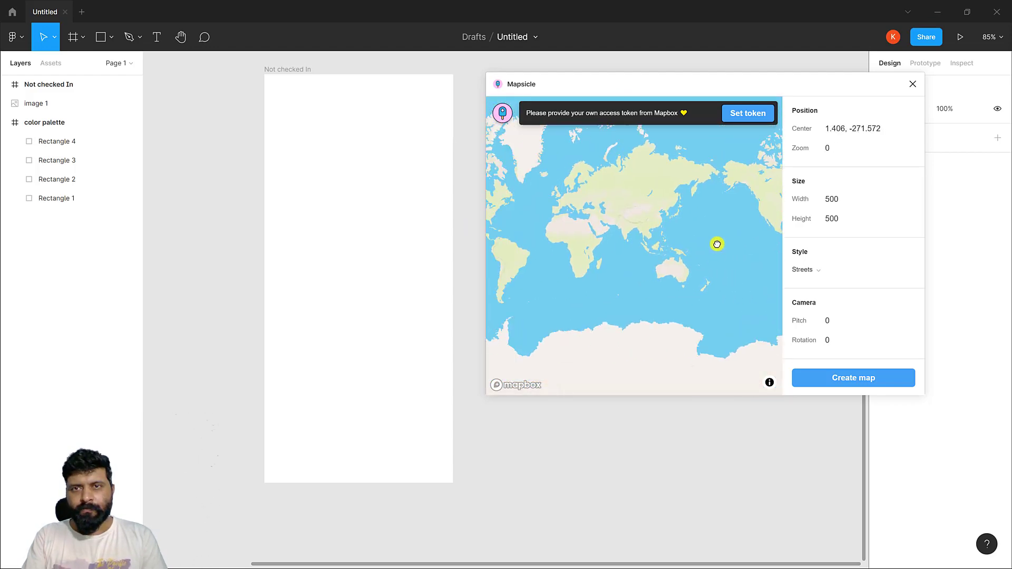
scroll(625, 230, up, 8)
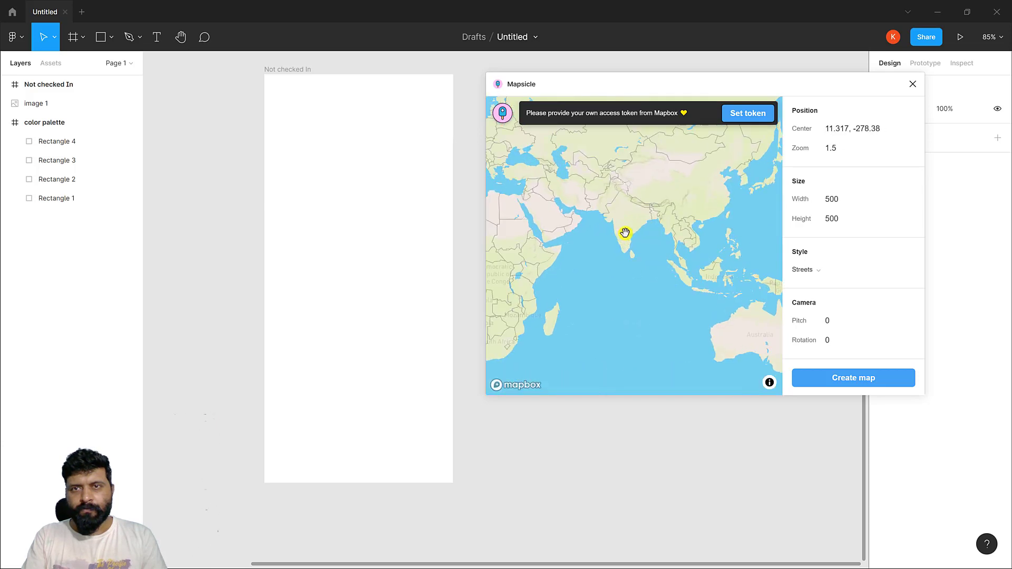
scroll(664, 219, up, 5)
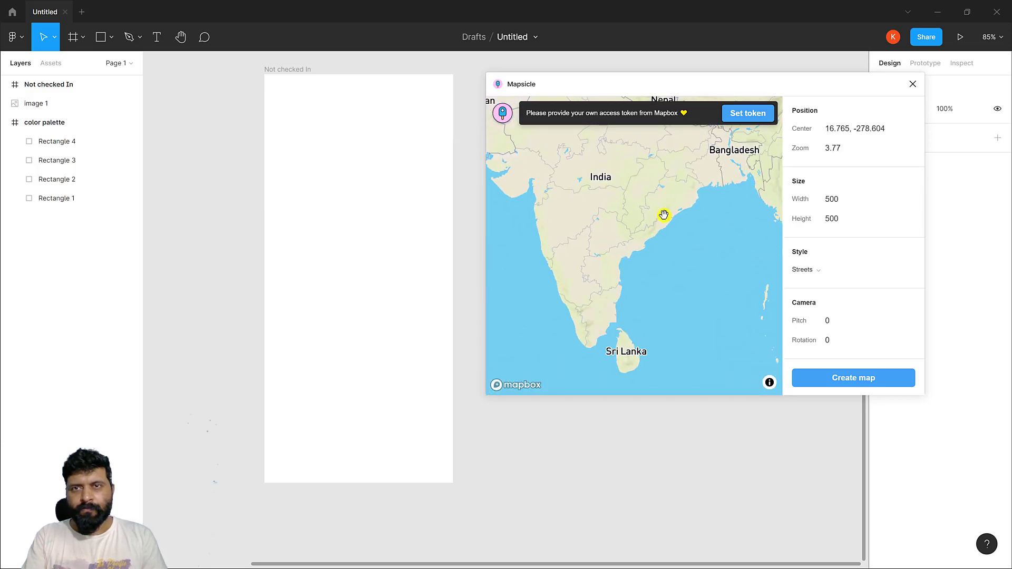
drag(606, 201, 666, 296)
scroll(610, 274, up, 2)
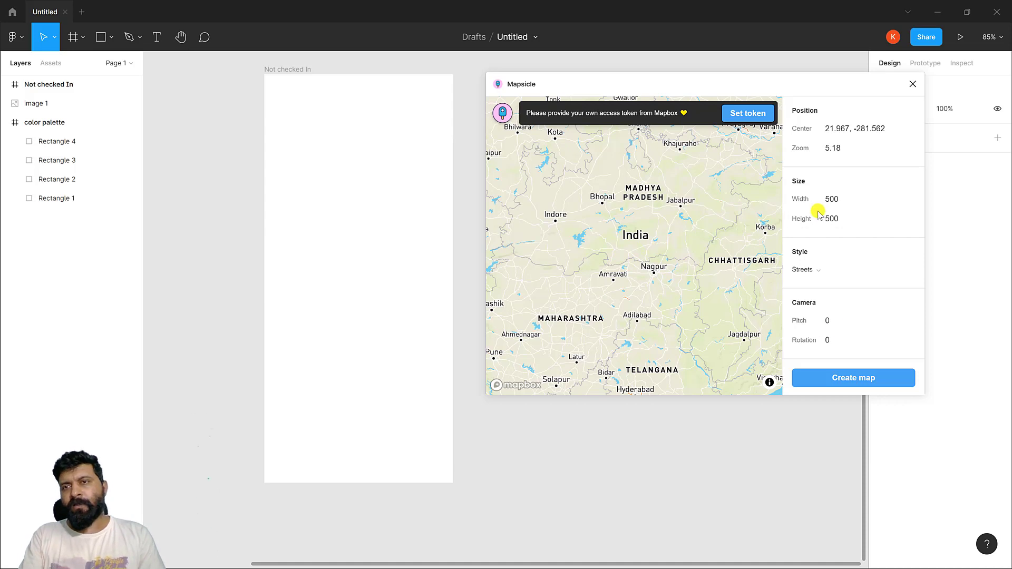
Step: Set both the width and height of the map to 2000
click(842, 203)
key(ctrl+a)
text(2)
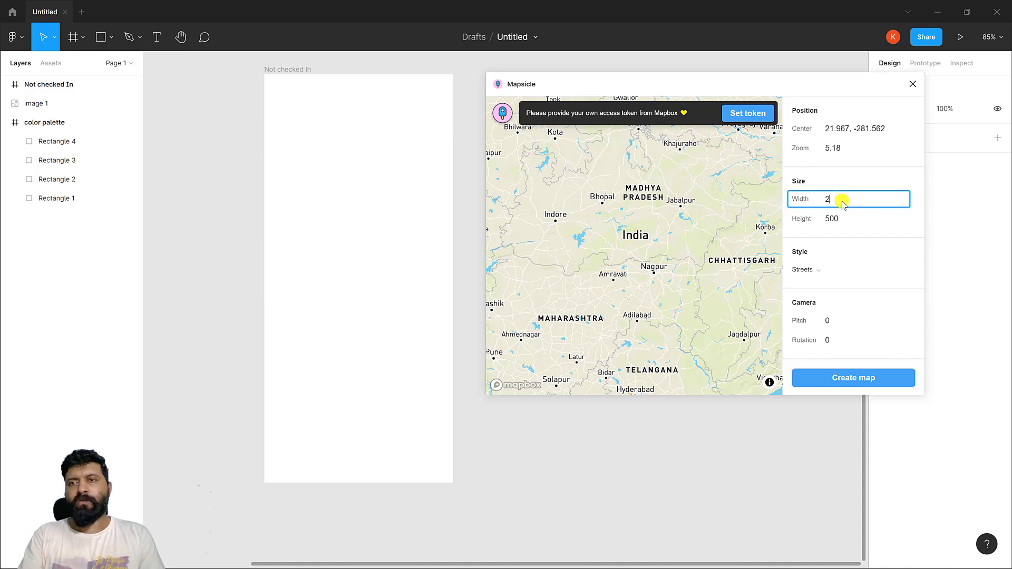
text(00)
key(Tab)
text(2)
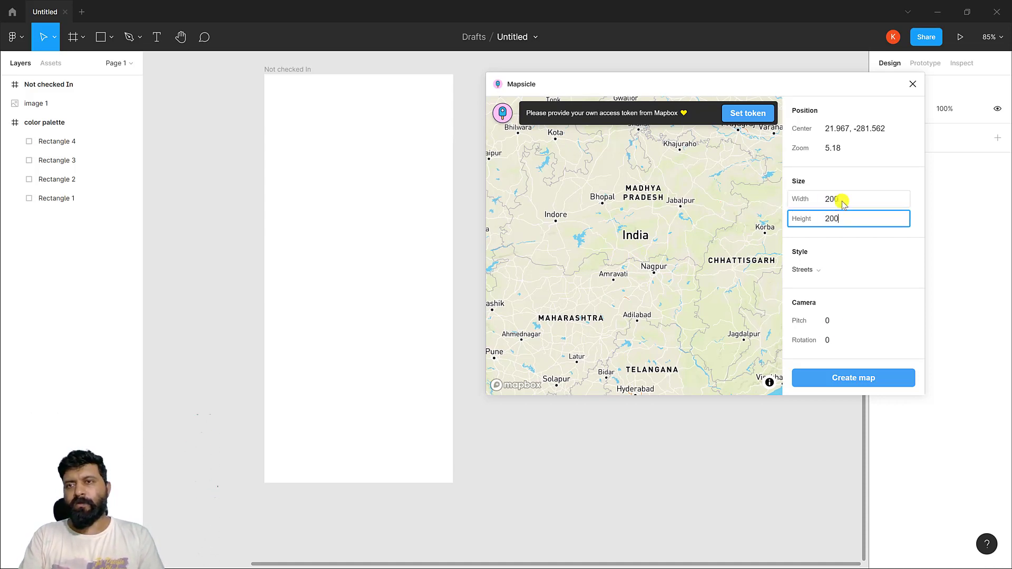
click(842, 203)
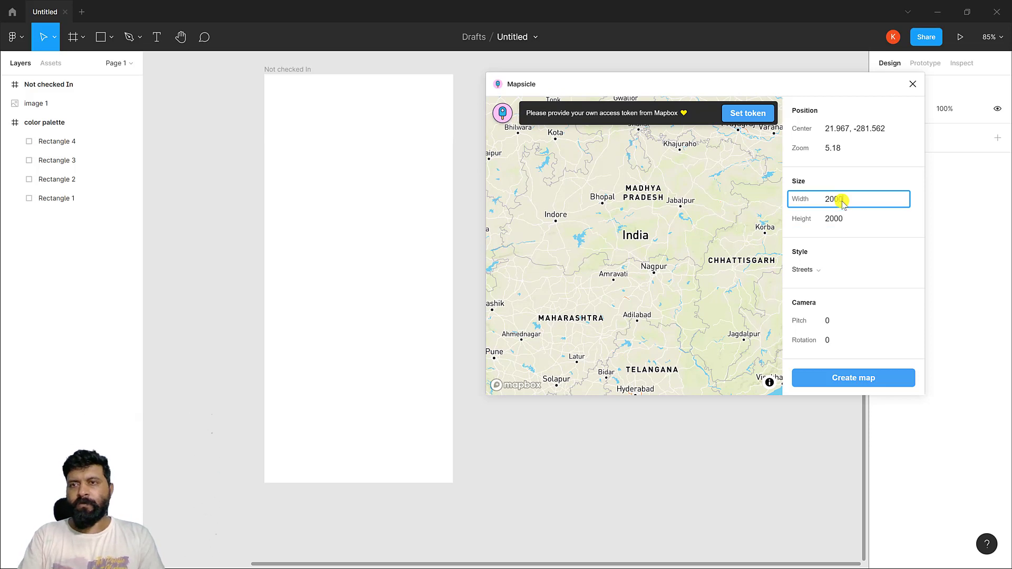
Step: Try the Outdoors and Light map styles, settle on Dark, and create the map
click(820, 272)
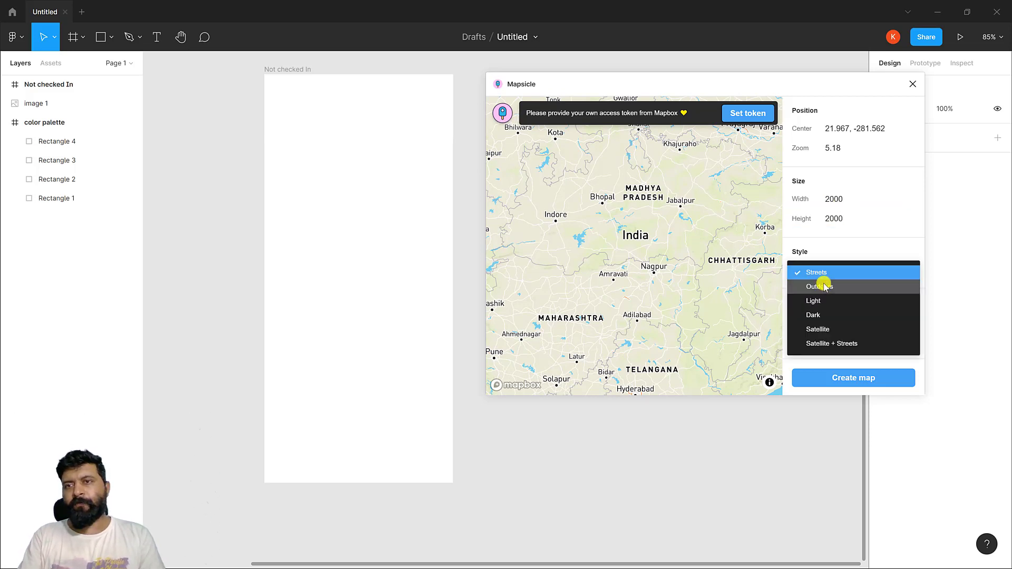
click(826, 289)
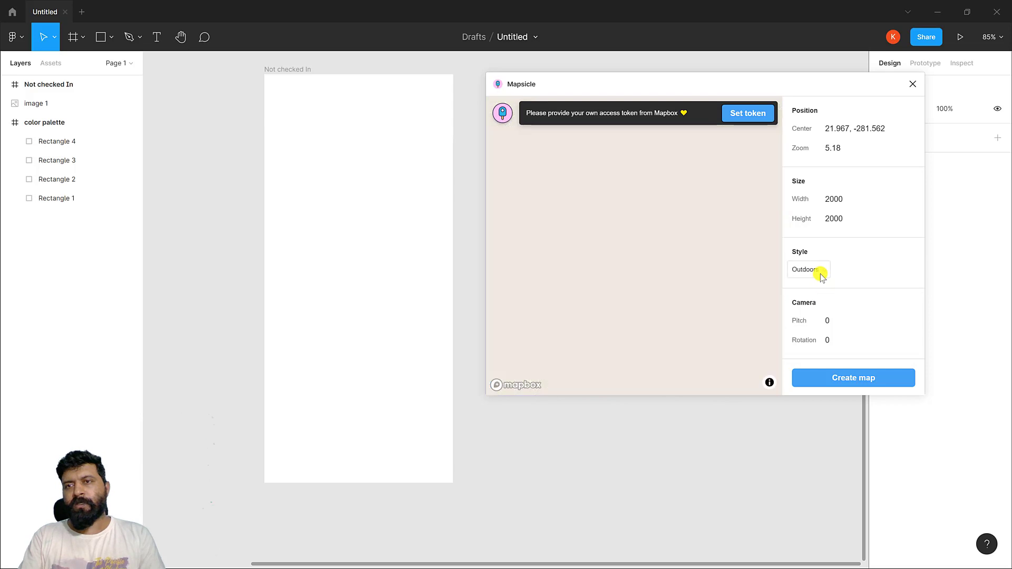
click(820, 274)
click(825, 301)
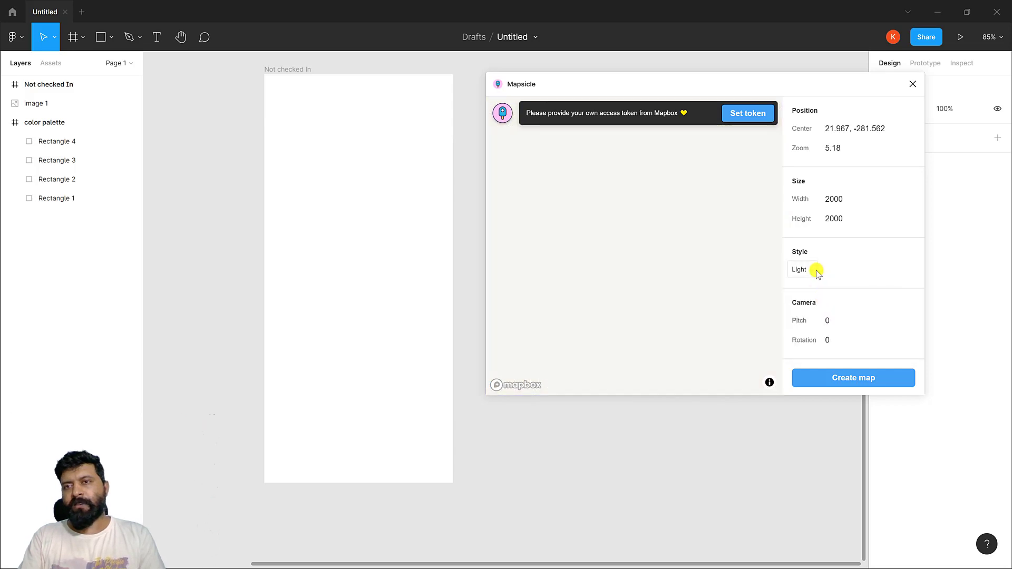
click(816, 271)
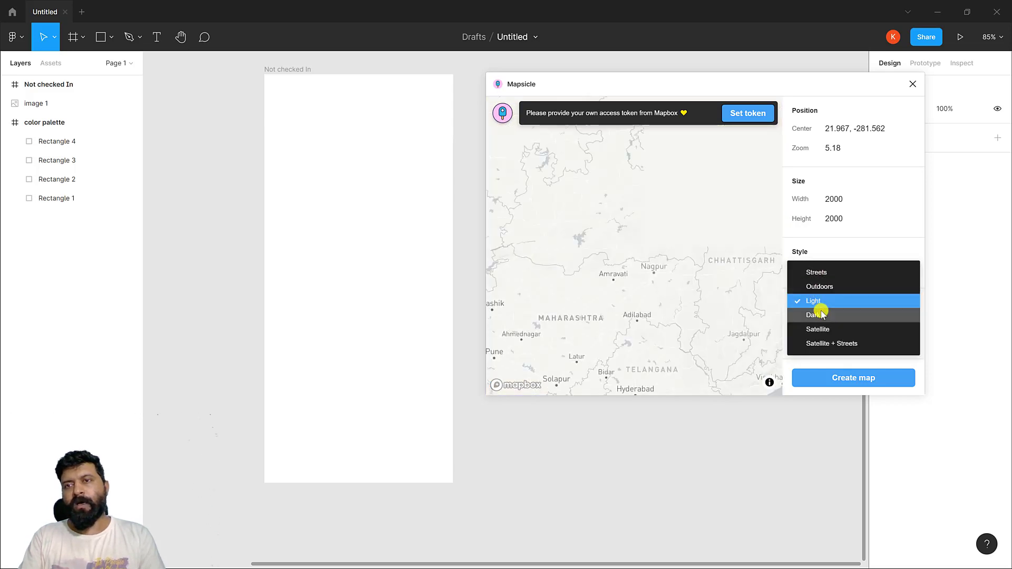
click(818, 315)
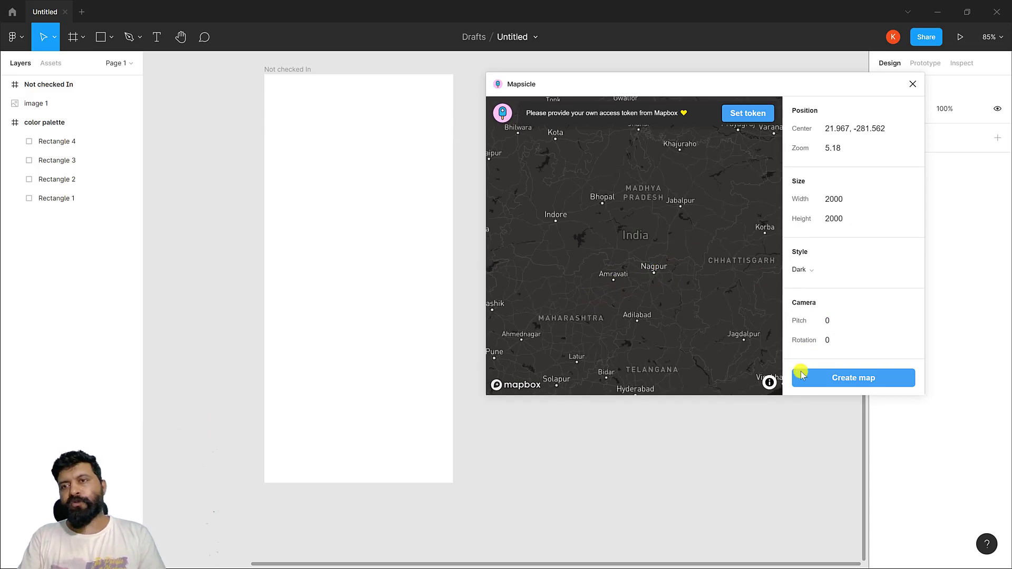
click(854, 379)
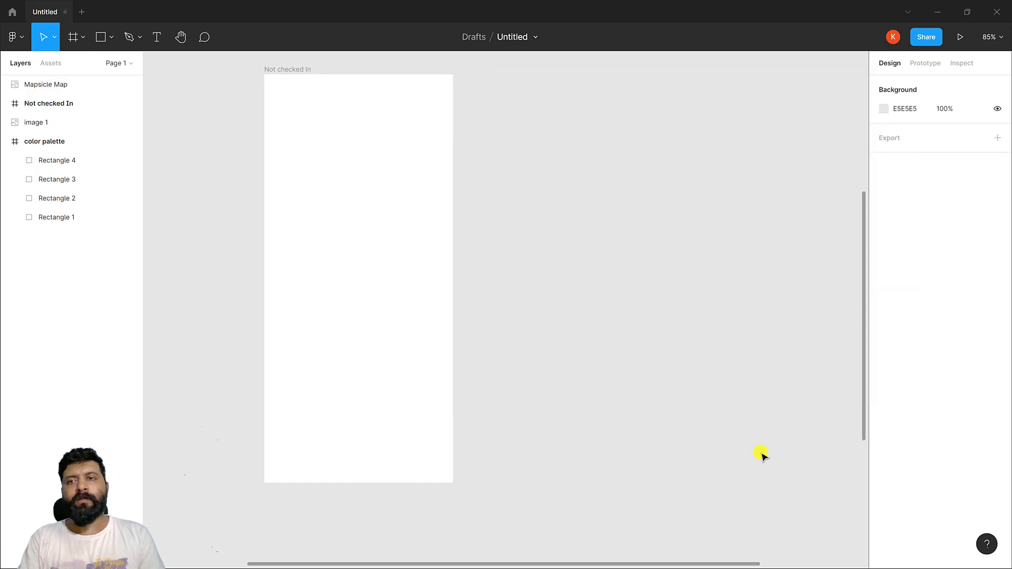
Step: Move the map clear of the wireframes to X 1382, Y -518, and lower the Not checked In frame to Y -39
scroll(746, 386, down, 2)
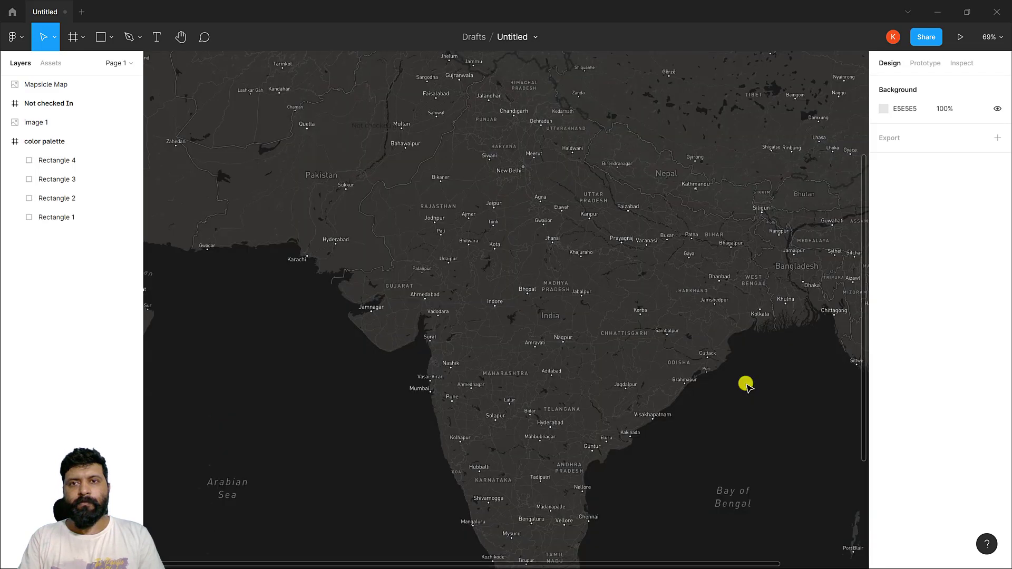
key(ctrl+minus)
key(ctrl+minus)
key(ctrl+minus)
key(ctrl+minus)
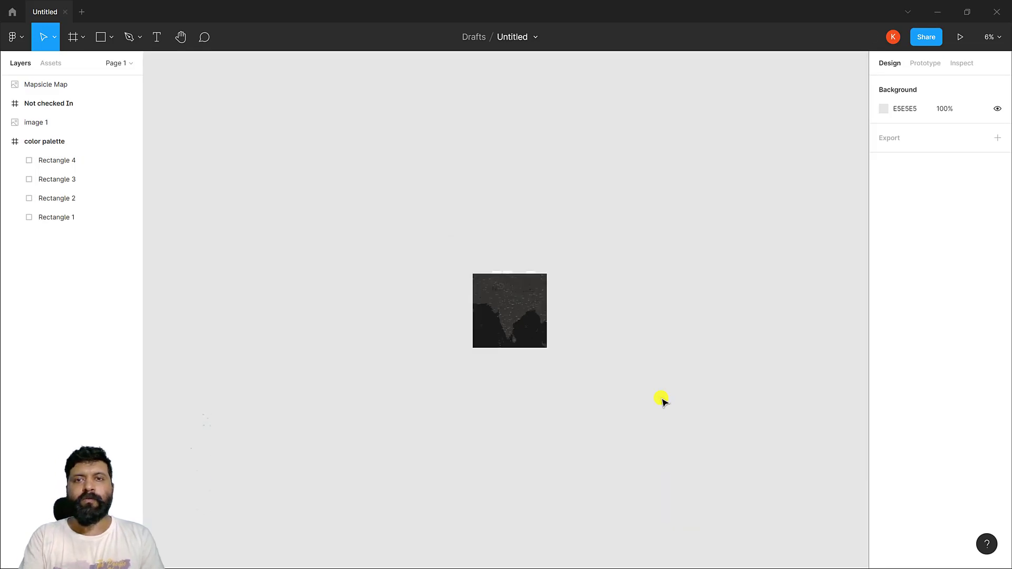
drag(494, 315, 568, 324)
scroll(489, 312, up, 1)
scroll(489, 315, up, 5)
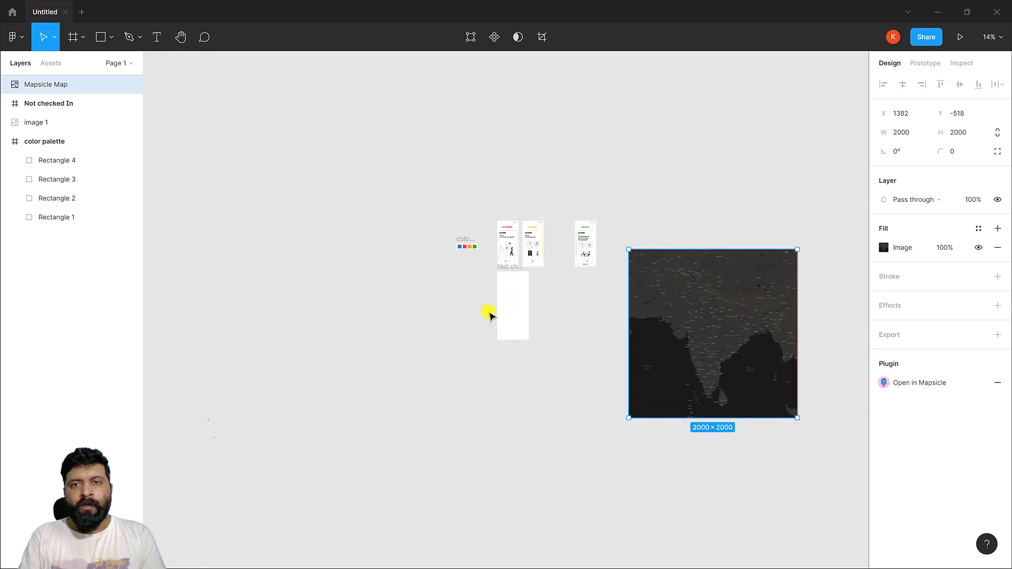
drag(525, 255, 525, 279)
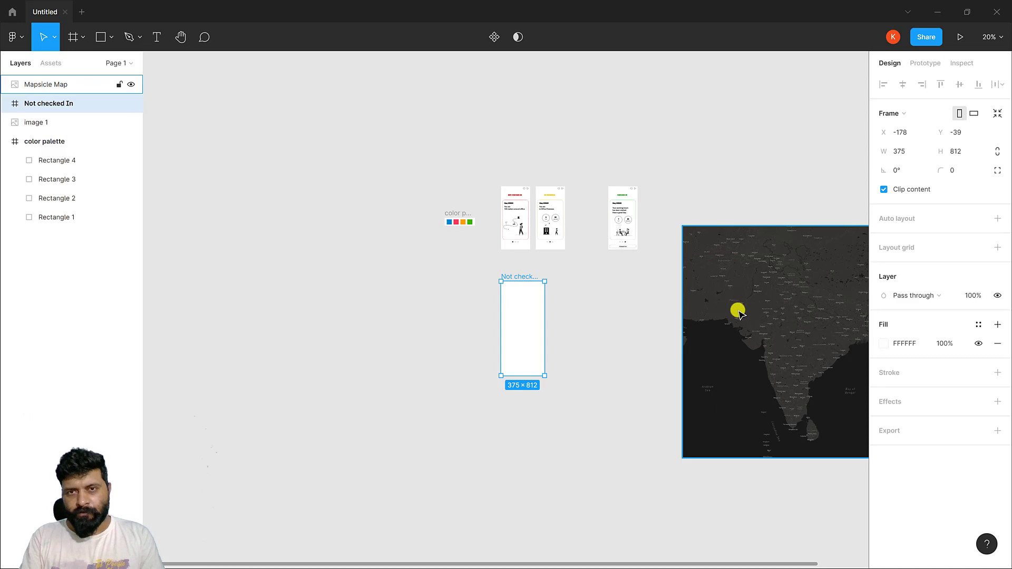
Step: Place the map inside the Not checked In frame at X -780, Y -512 so it covers the whole screen
drag(730, 307, 525, 317)
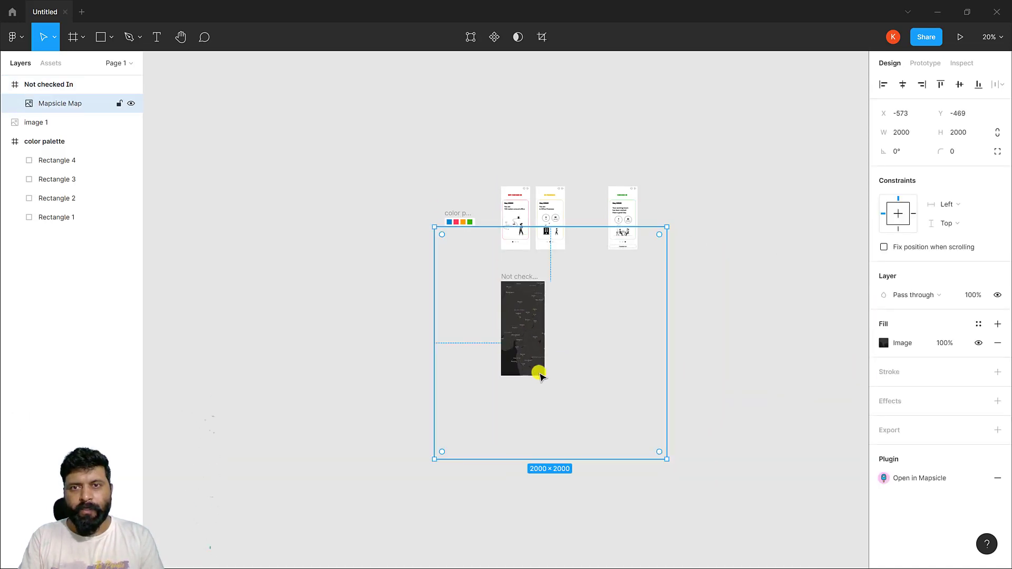
scroll(540, 376, up, 2)
scroll(541, 375, up, 2)
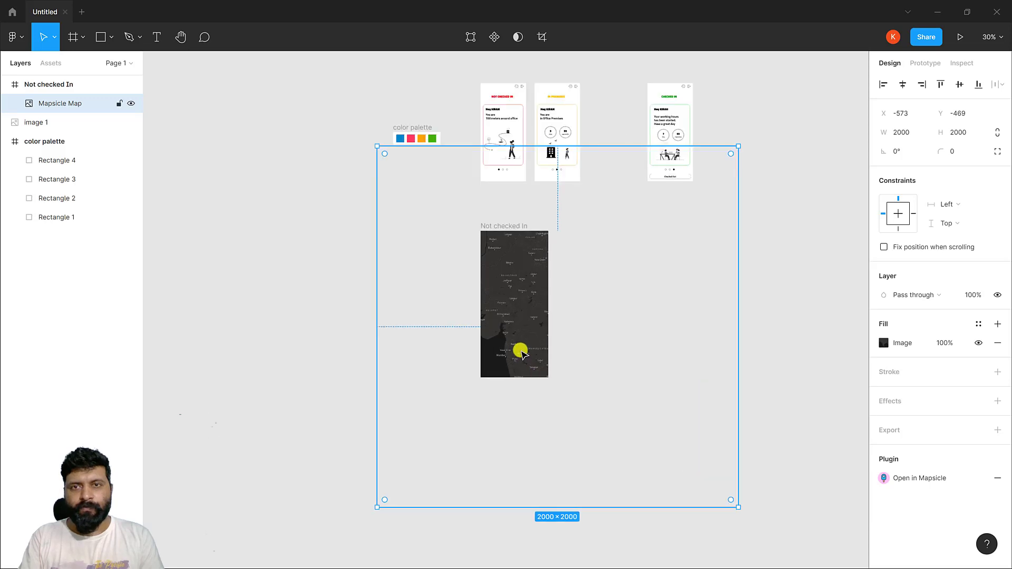
drag(520, 351, 486, 346)
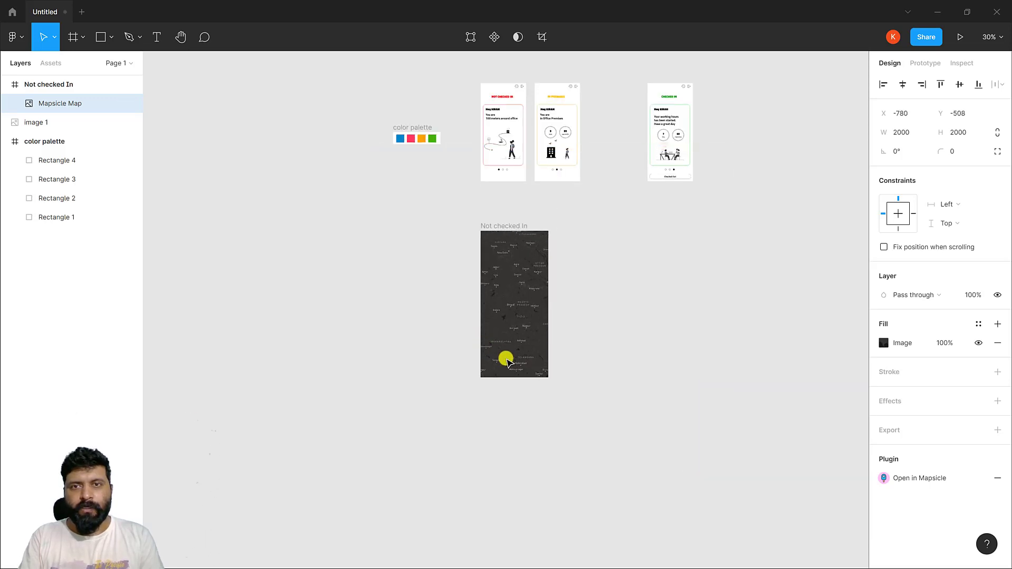
scroll(519, 364, up, 3)
scroll(518, 364, up, 2)
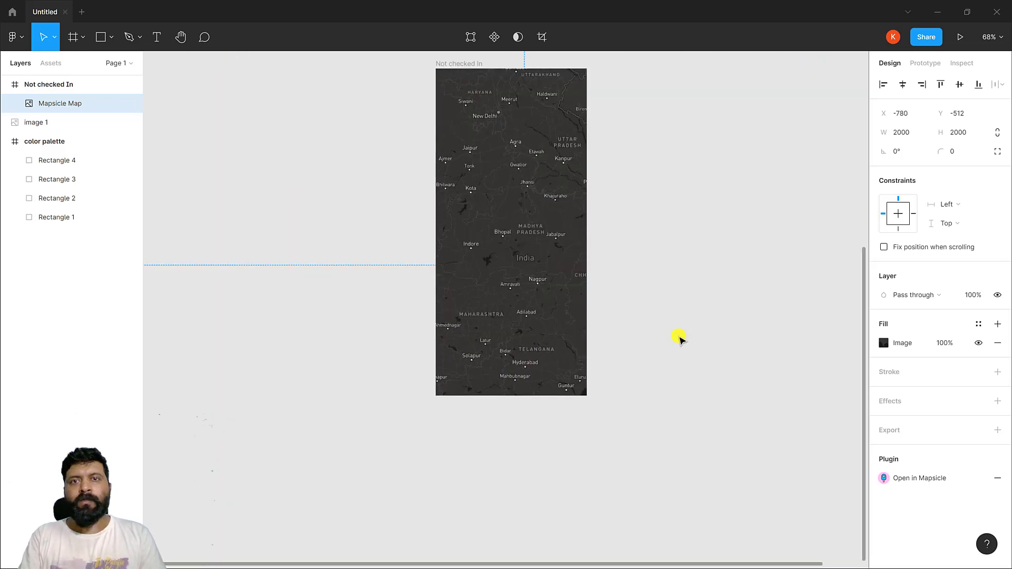
Step: Examine the map background, select the Not checked In frame, and review the NOT CHECKED IN wireframe above it
drag(634, 220, 630, 253)
scroll(580, 269, up, 1)
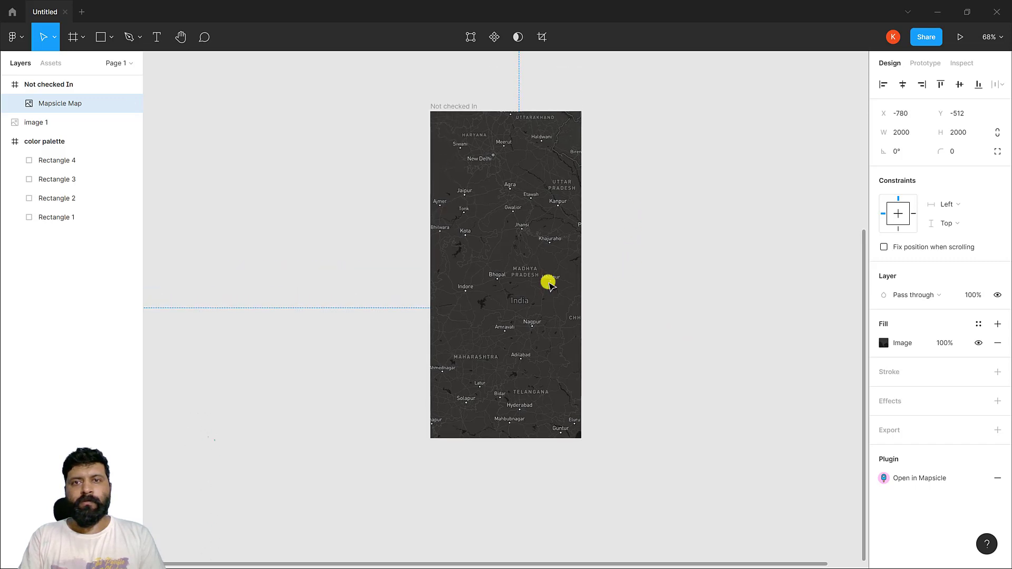
scroll(521, 287, up, 1)
scroll(522, 287, up, 1)
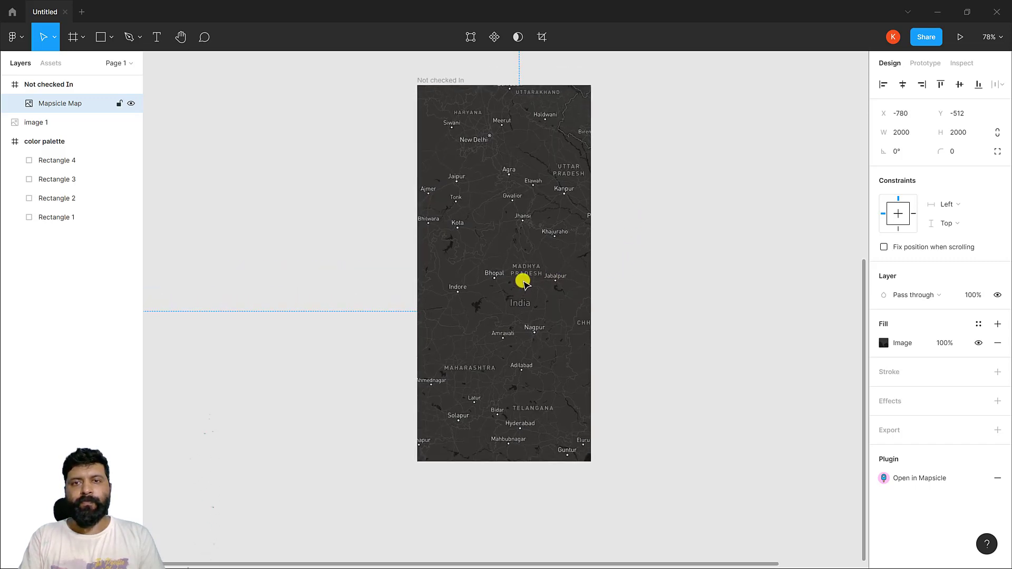
scroll(523, 283, down, 3)
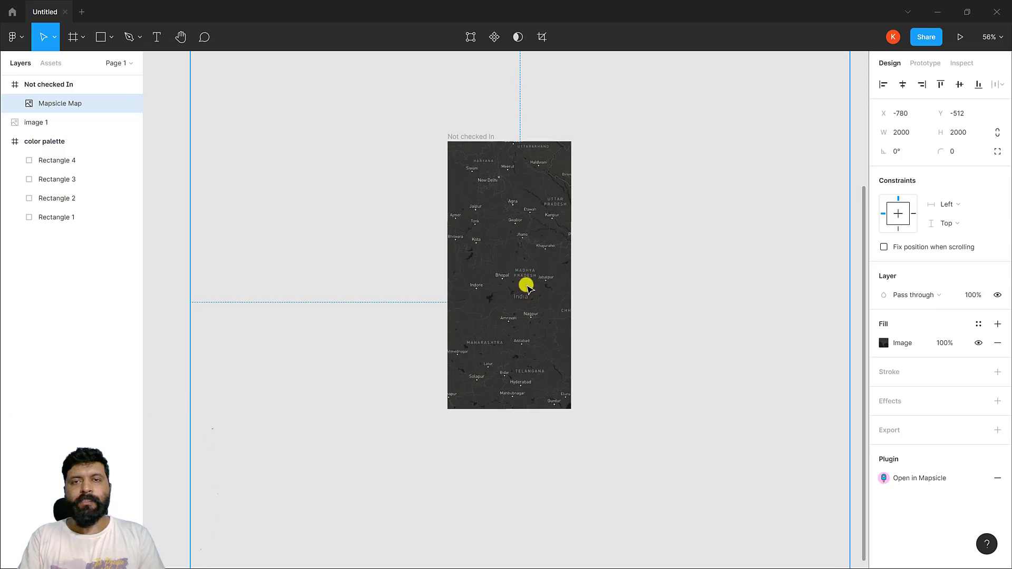
click(644, 269)
click(534, 262)
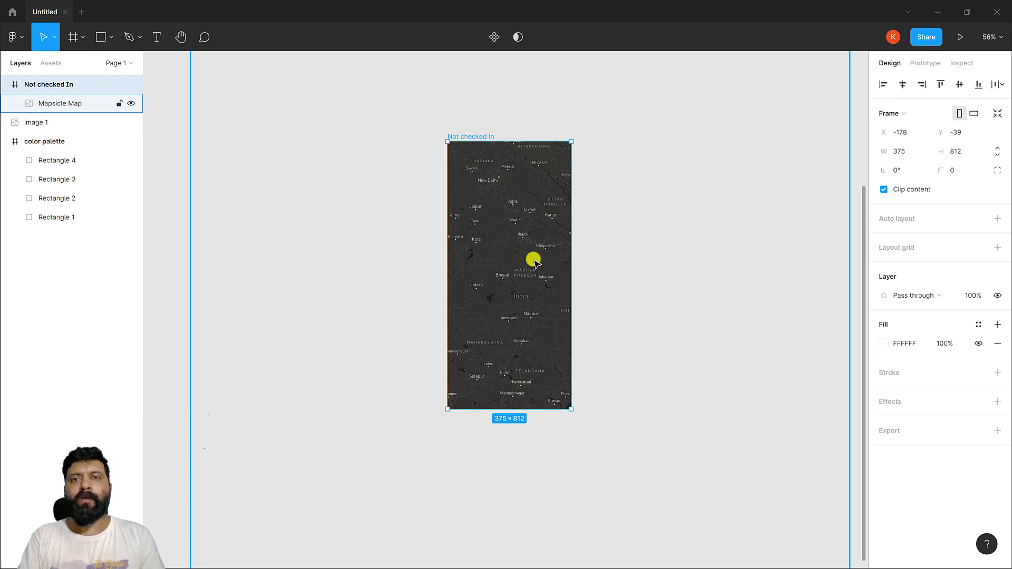
scroll(562, 158, down, 4)
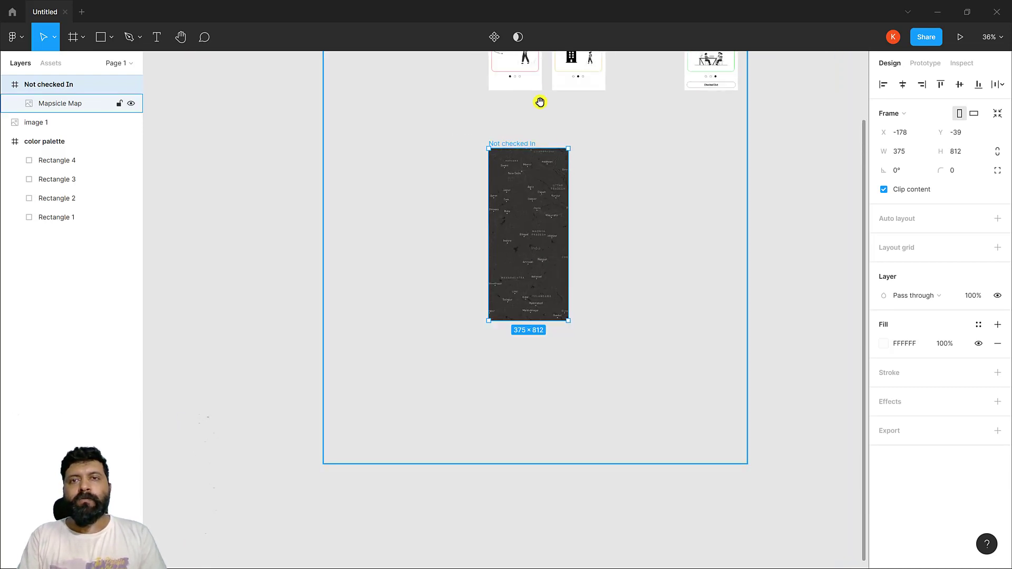
scroll(497, 203, up, 3)
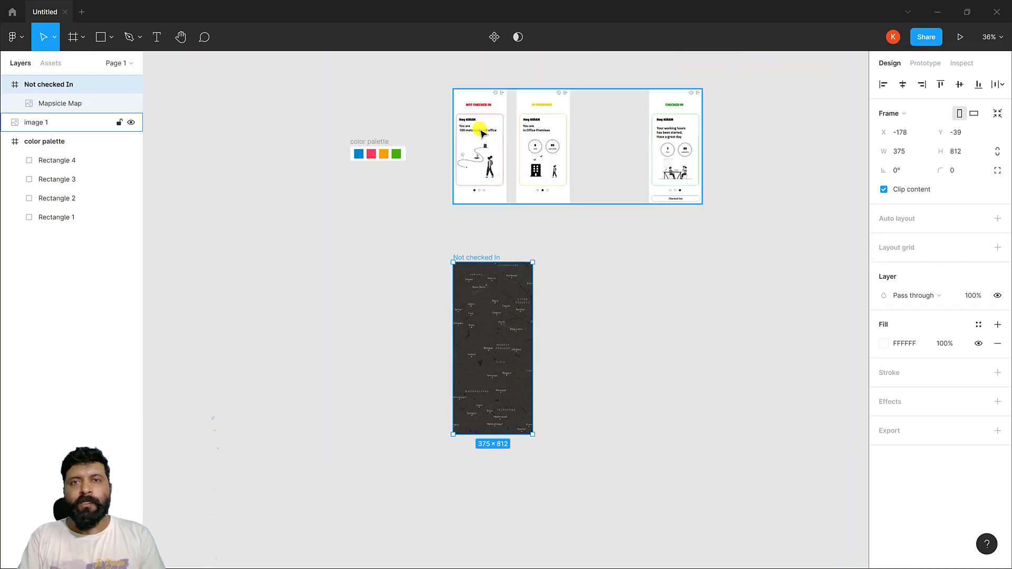
scroll(468, 388, up, 1)
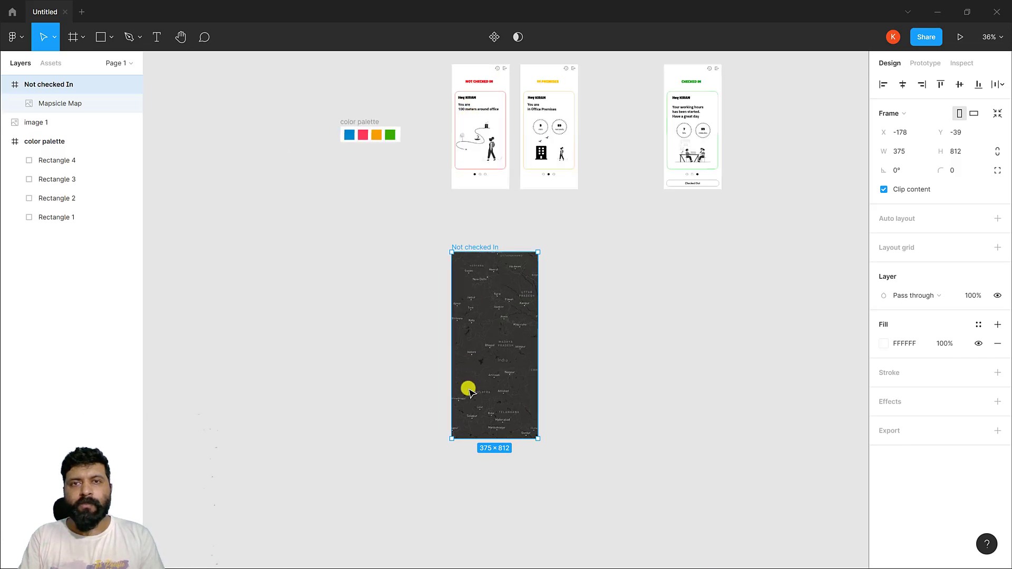
scroll(499, 134, up, 2)
scroll(493, 273, up, 3)
scroll(457, 147, up, 1)
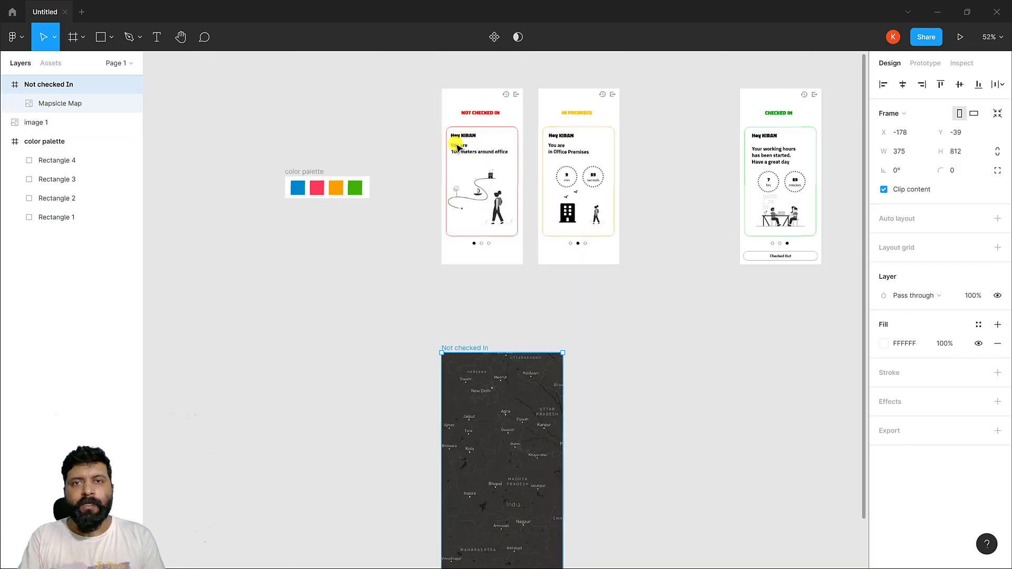
Step: Draw a rectangle about 326 × 490 over the lower part of the Not checked In frame and center it horizontally
scroll(442, 158, up, 3)
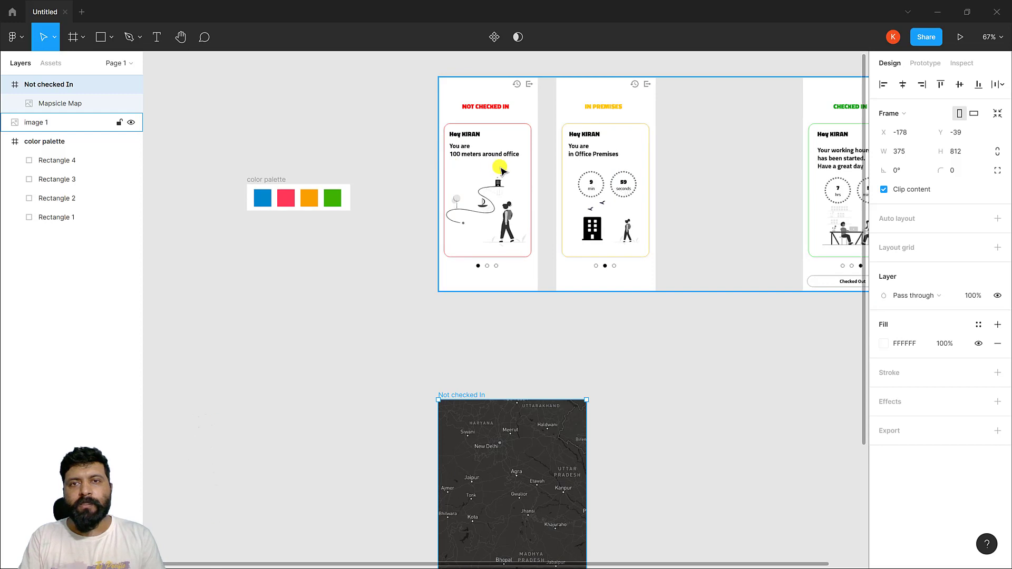
scroll(499, 240, down, 2)
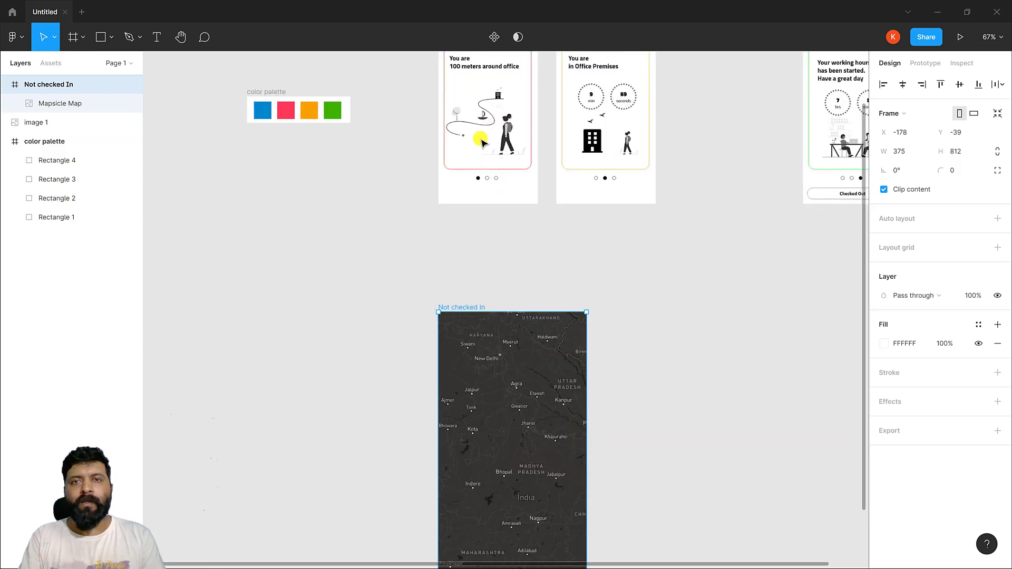
scroll(482, 245, down, 3)
scroll(482, 245, down, 3)
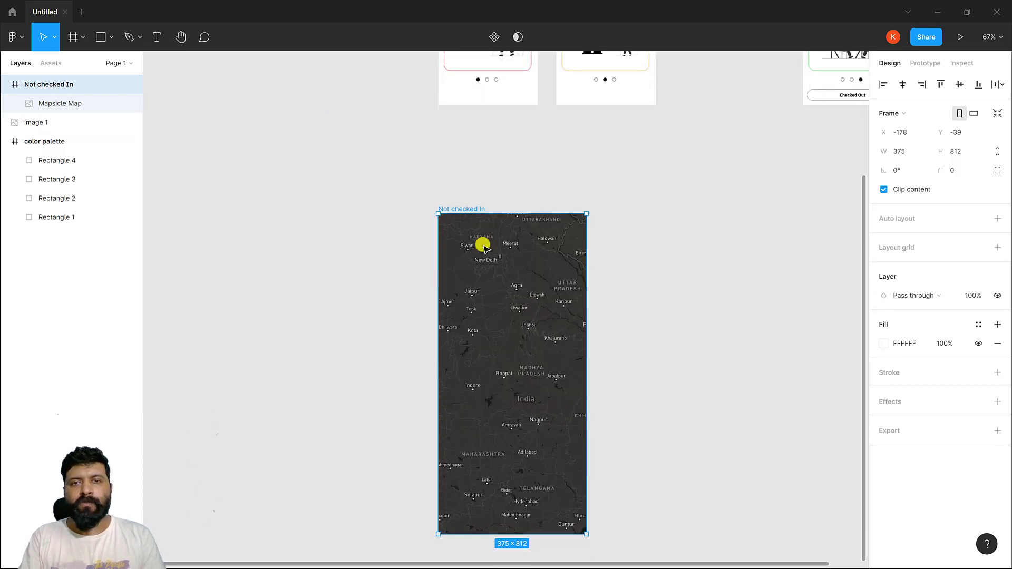
scroll(508, 303, down, 1)
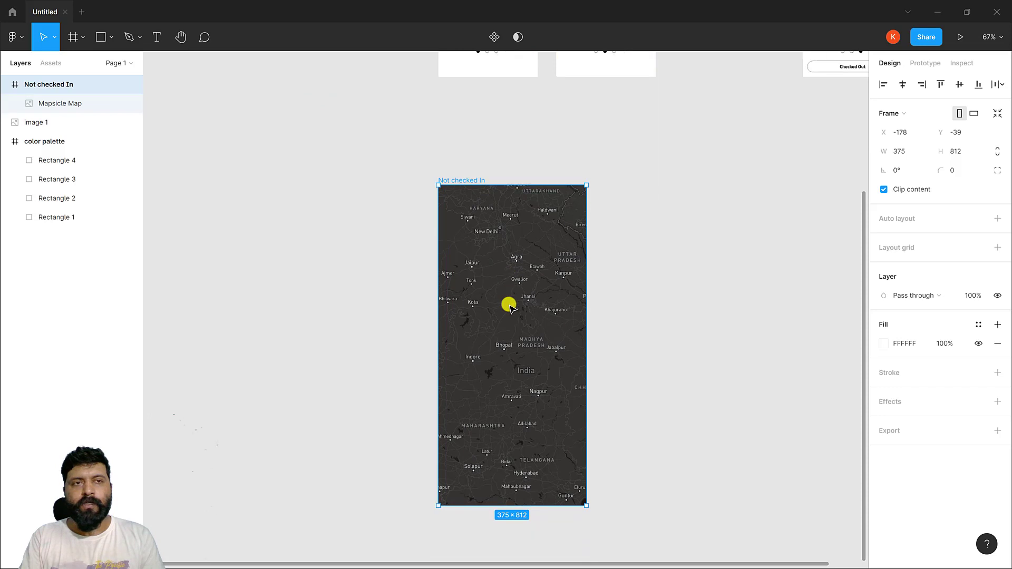
click(111, 36)
click(109, 66)
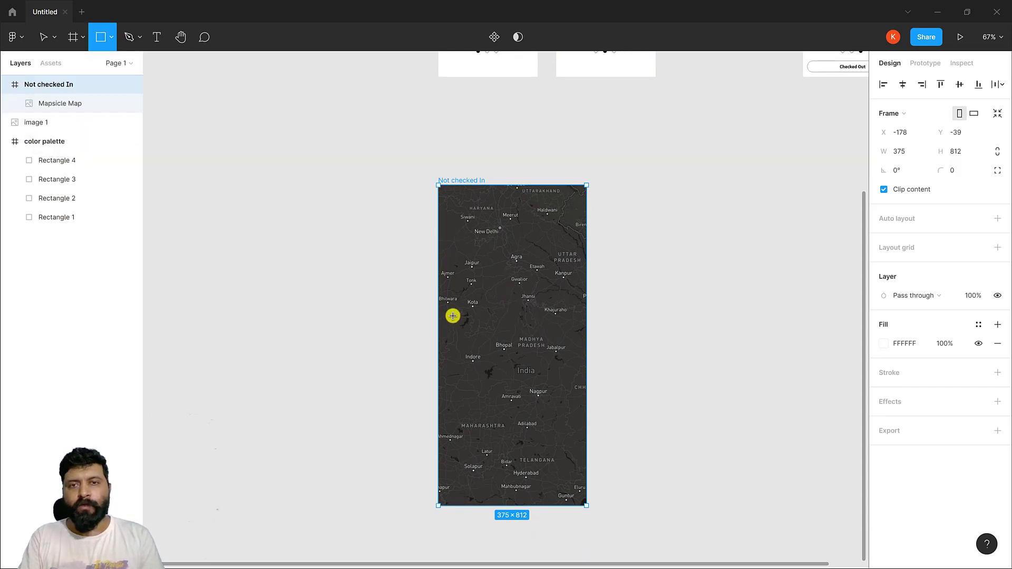
drag(448, 297, 516, 424)
mouse_move(552, 464)
mouse_down()
mouse_move(584, 487)
mouse_move(577, 493)
mouse_up()
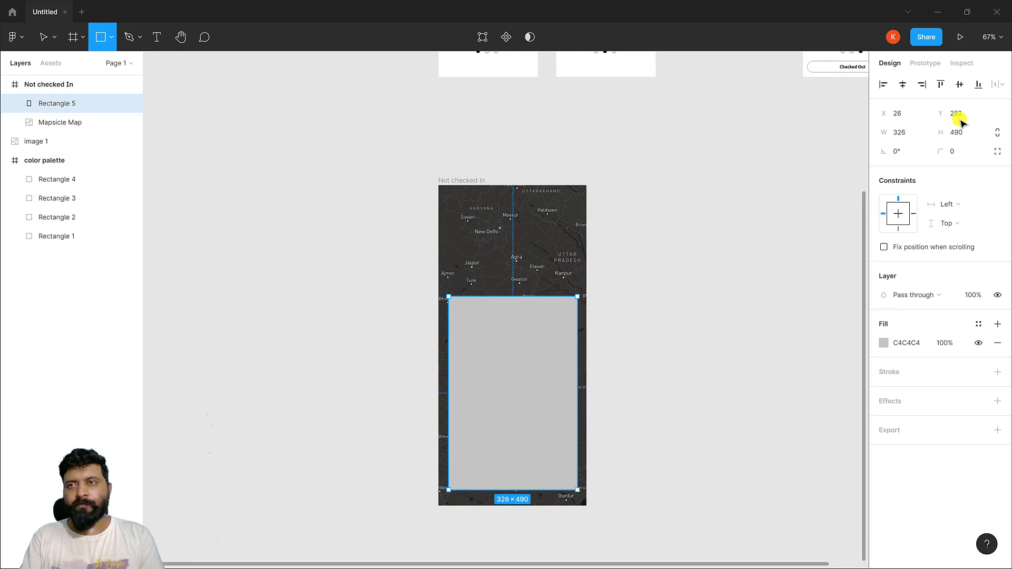
click(902, 84)
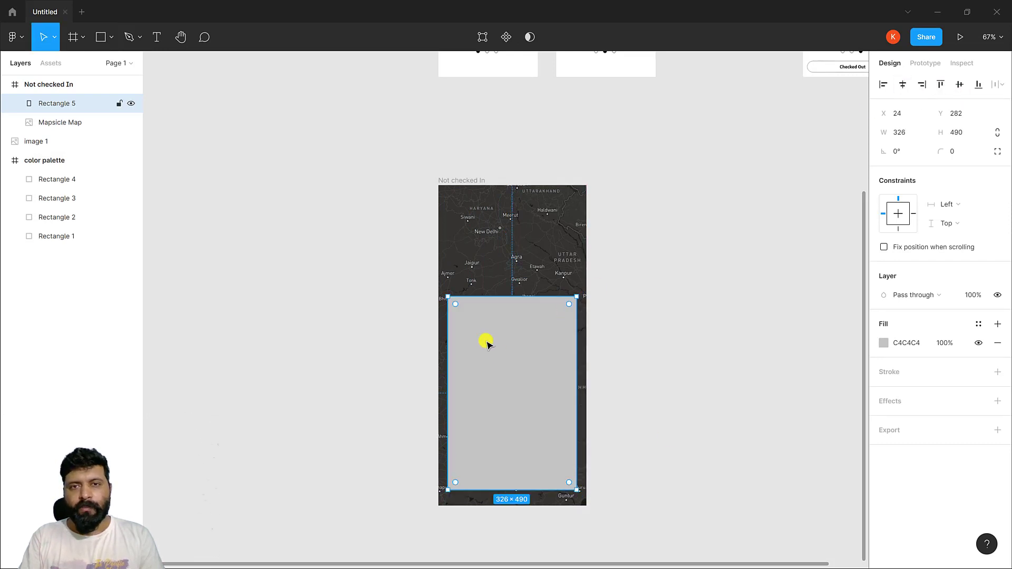
Step: Round the card rectangle's corners to a radius of 30 and fill it with white FFFFFF
drag(456, 305, 460, 312)
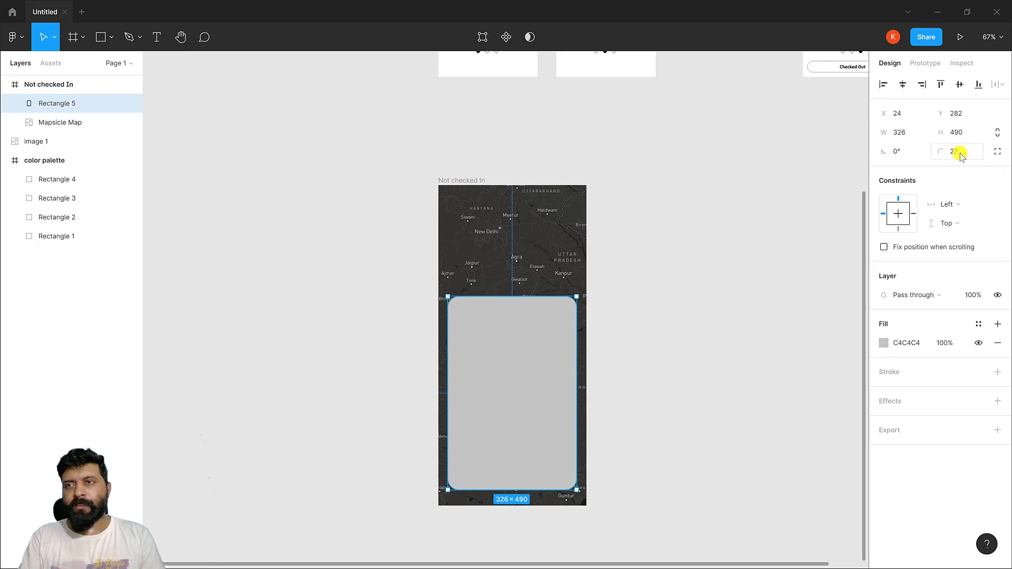
key(Return)
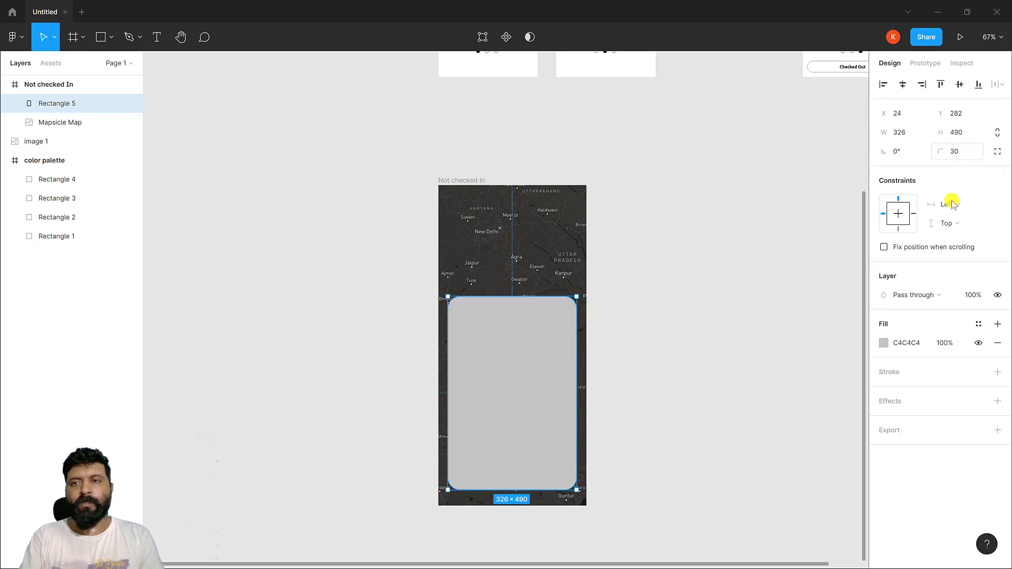
click(884, 343)
drag(809, 317, 699, 215)
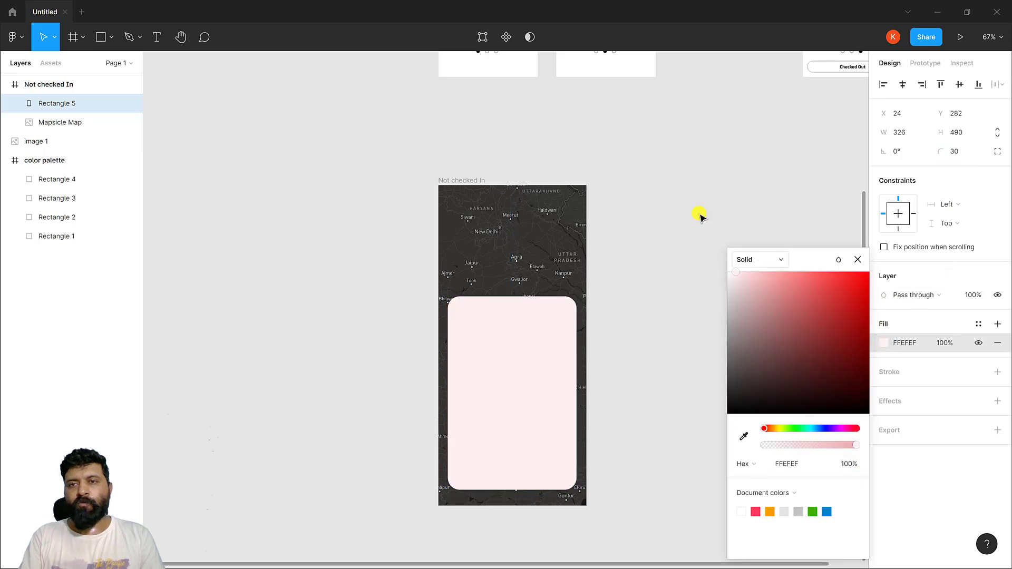
scroll(534, 345, down, 2)
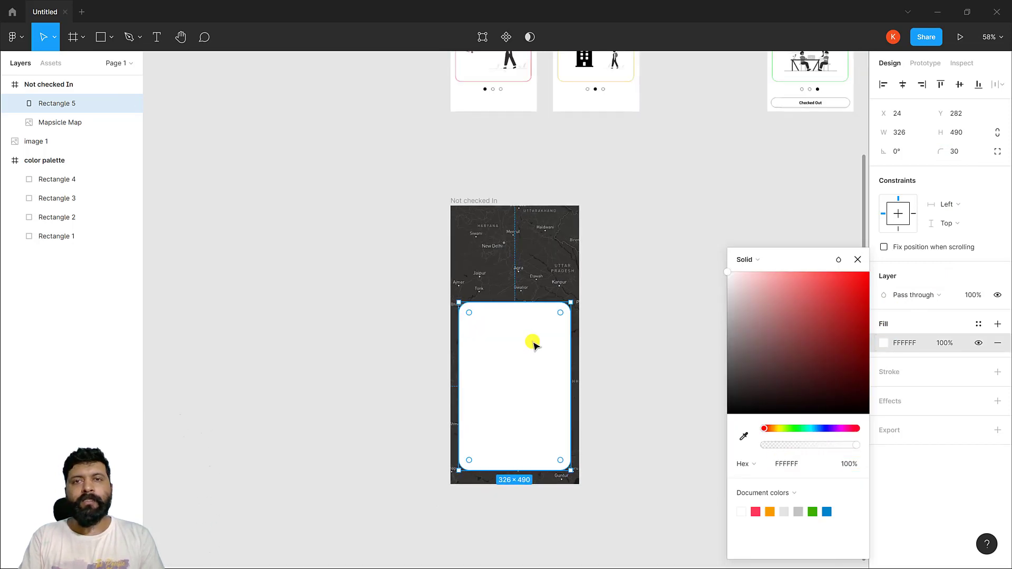
click(395, 209)
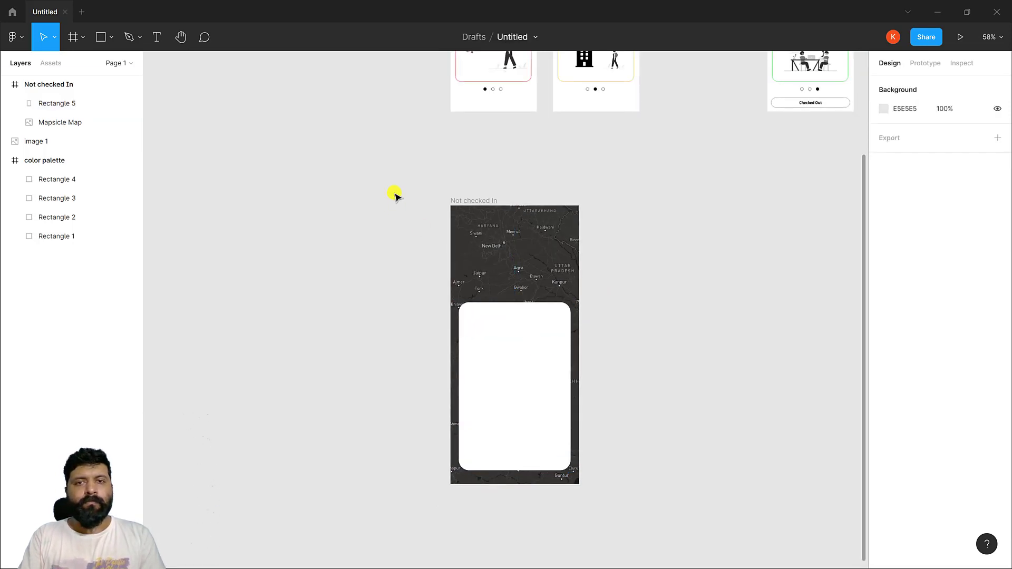
Step: Move the color palette frame down beside the Not checked In frame, to about X -524, Y -155
scroll(396, 197, down, 2)
scroll(365, 184, up, 3)
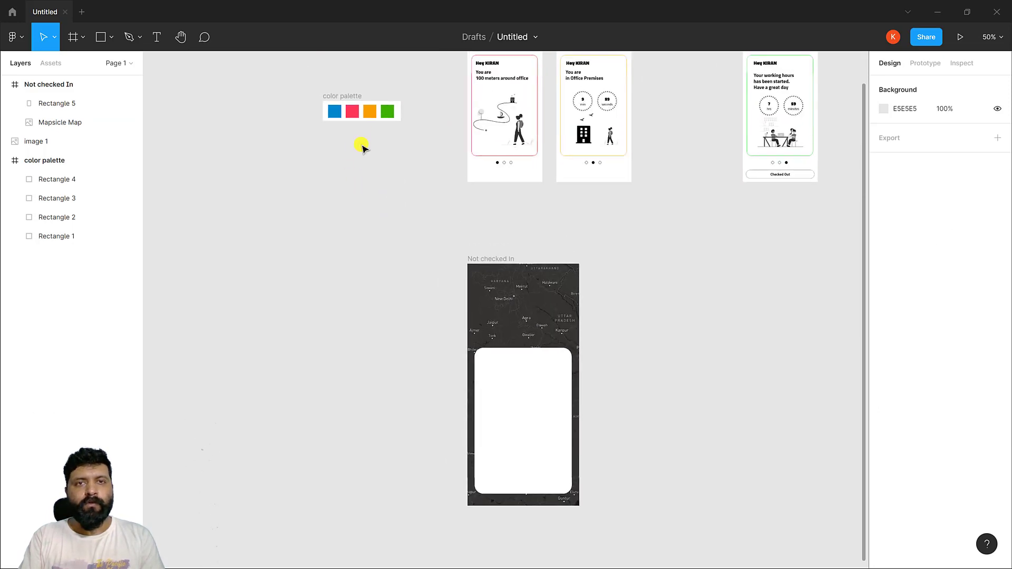
click(352, 100)
drag(352, 100, 393, 229)
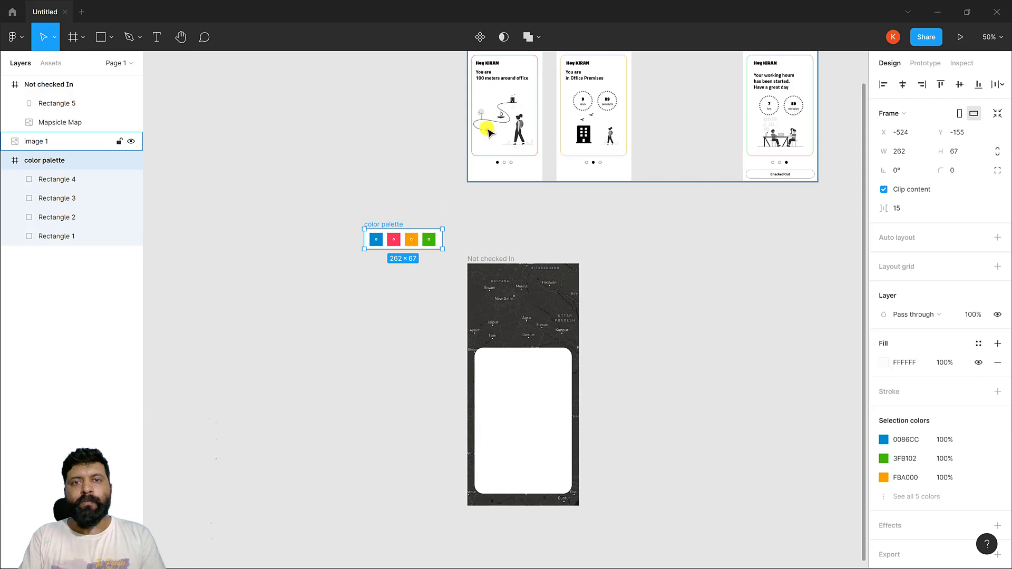
Step: Add an inside stroke to the white card and sample its pink-red color FD395A from the color palette
scroll(495, 94, up, 1)
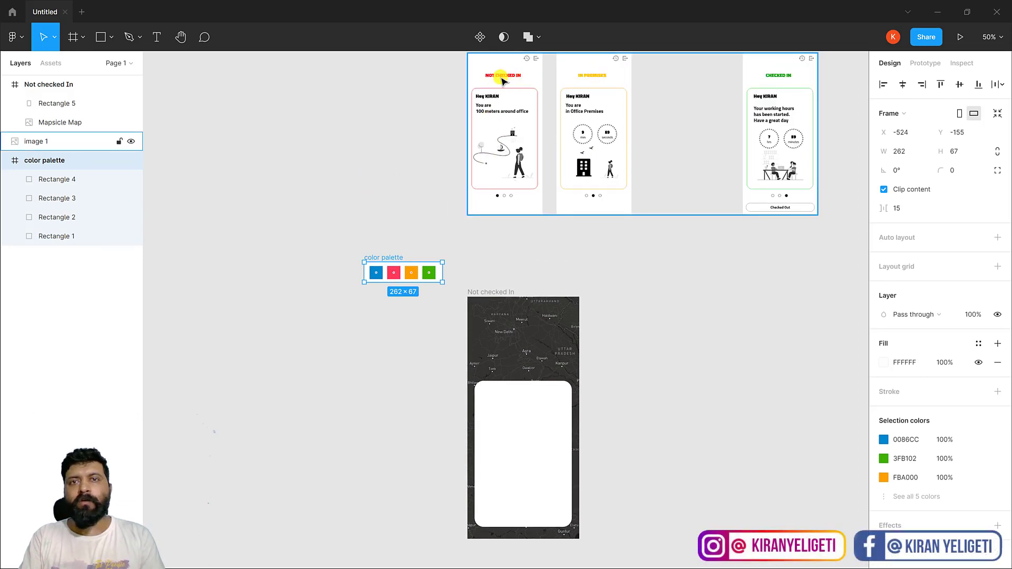
scroll(471, 269, down, 3)
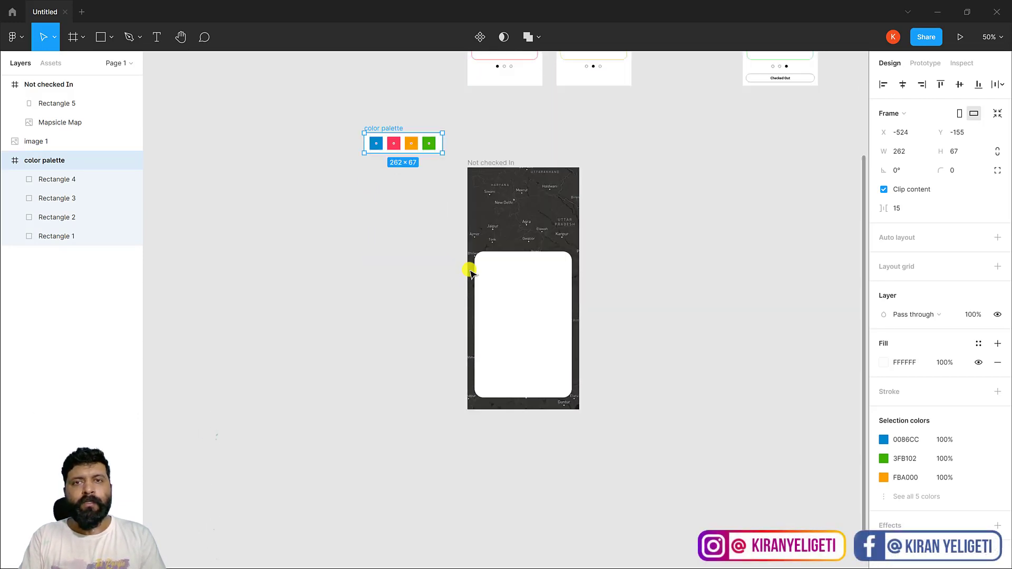
scroll(531, 315, up, 1)
click(532, 315)
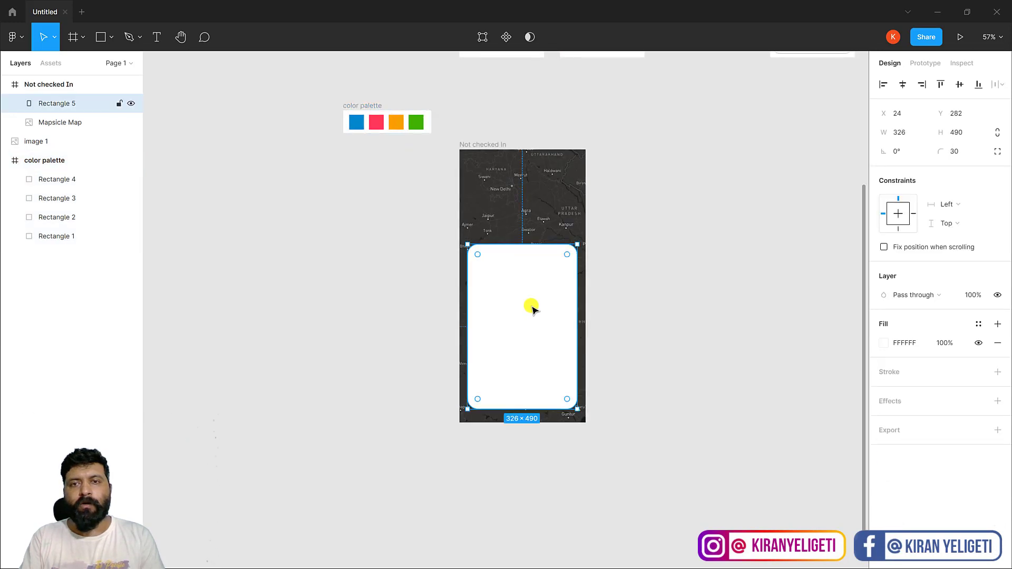
click(999, 372)
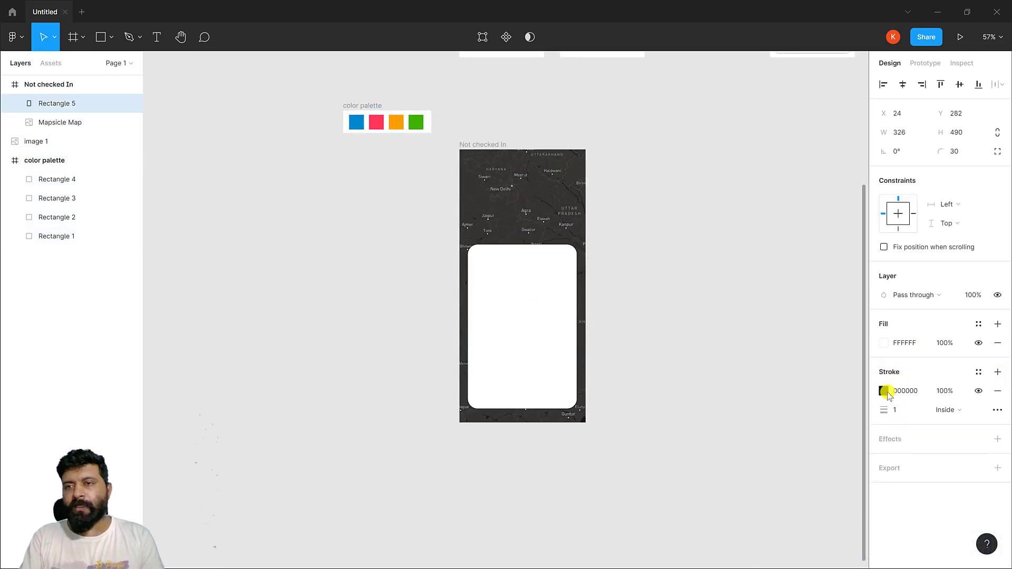
click(885, 392)
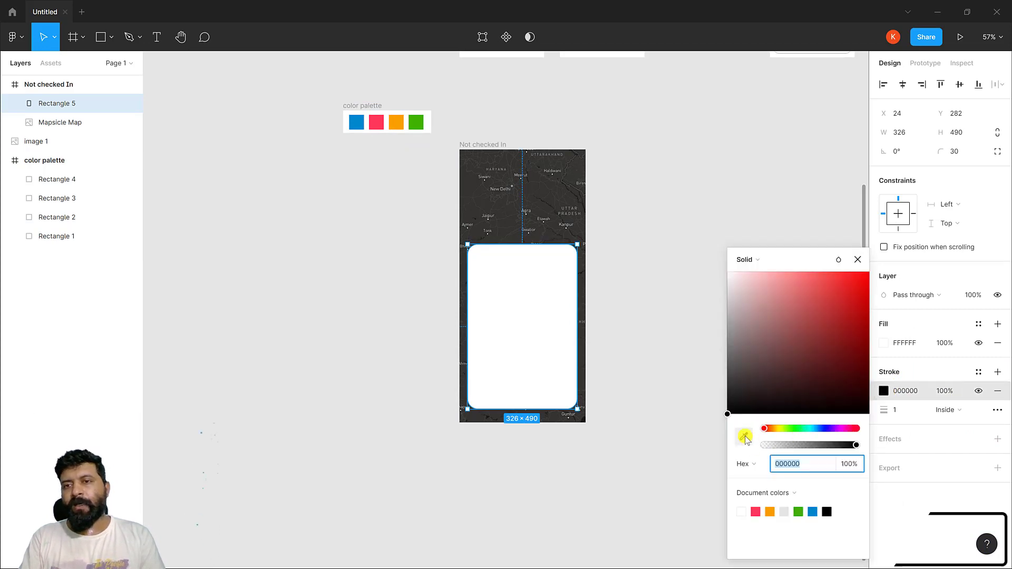
click(745, 438)
click(380, 124)
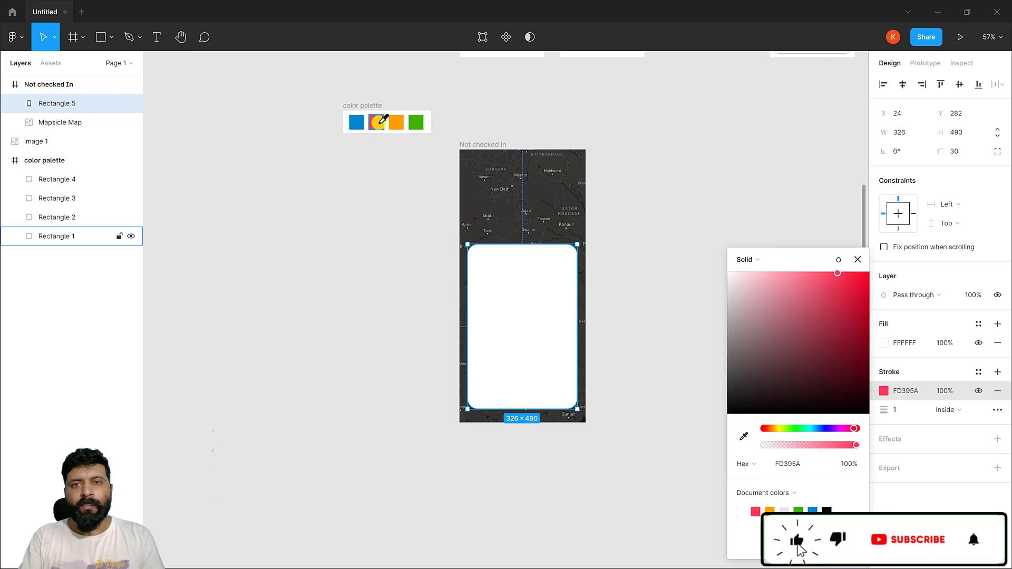
Step: Set the white card's stroke thickness to 6
click(903, 413)
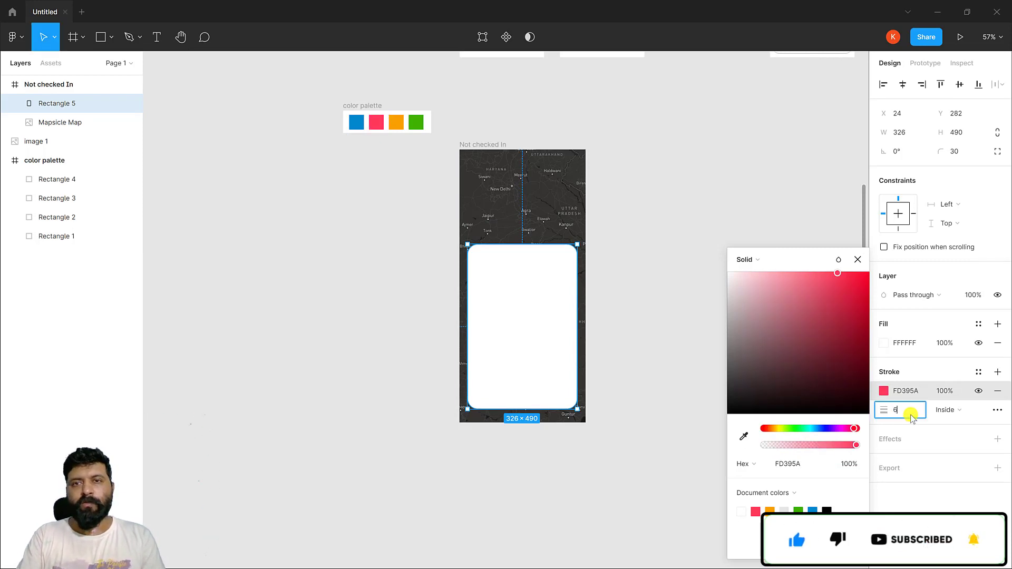
text(6)
key(Return)
click(627, 238)
click(518, 324)
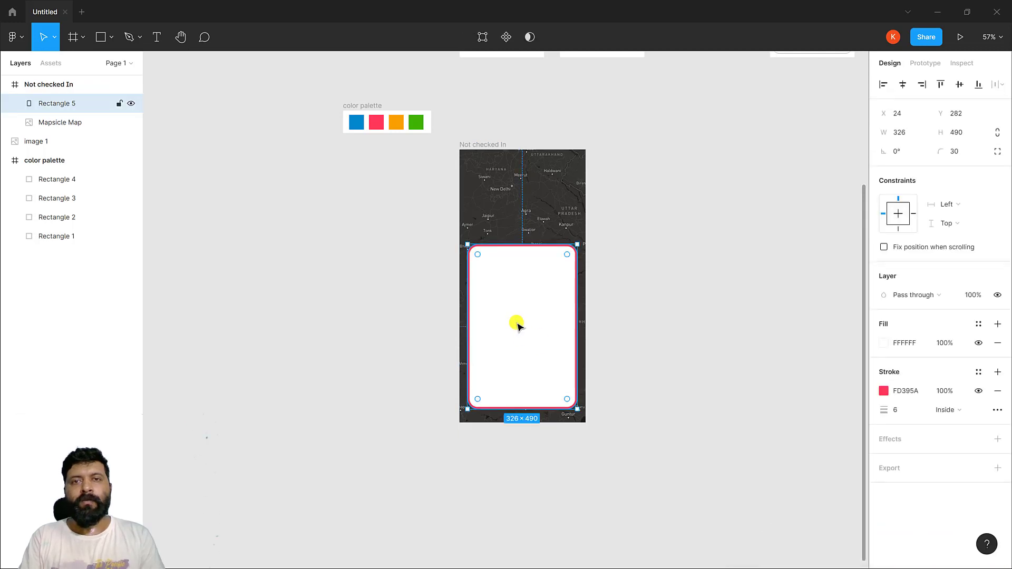
Step: Draw a rectangle about 189 × 47 resting on the card's top edge and center it horizontally in the frame
click(104, 43)
click(109, 41)
click(103, 65)
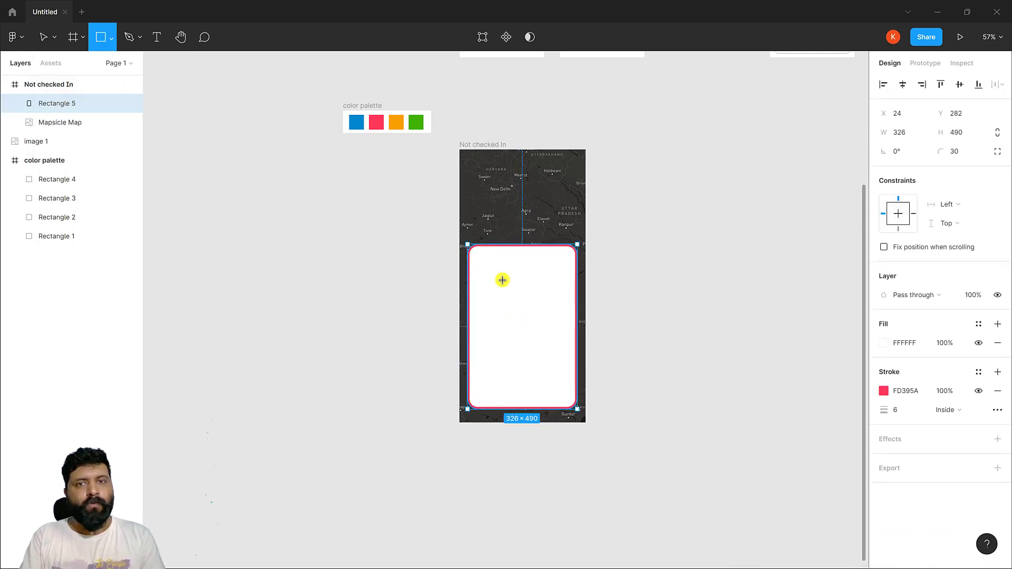
mouse_move(492, 225)
mouse_down()
mouse_move(555, 248)
mouse_move(523, 229)
mouse_up()
click(903, 84)
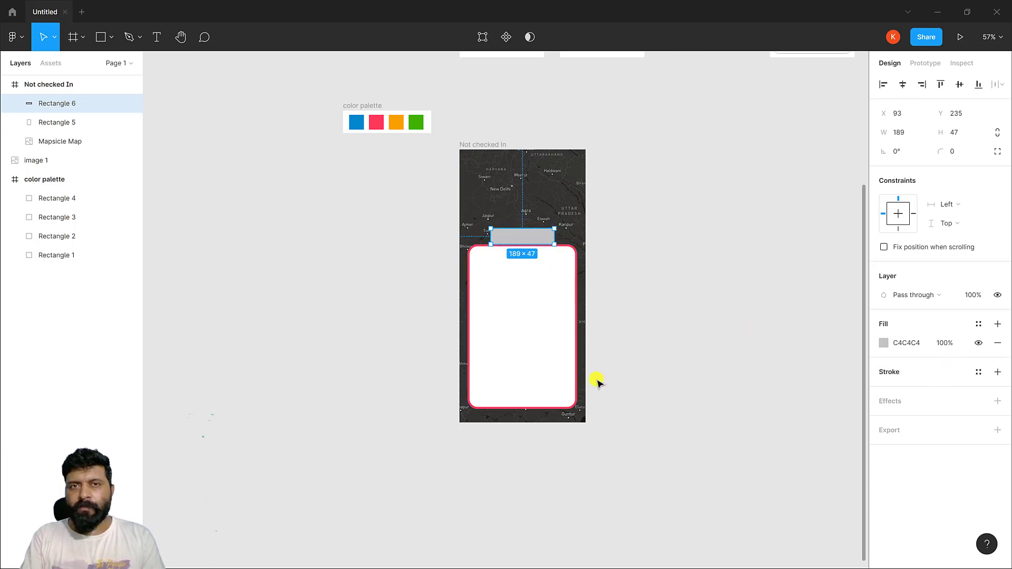
Step: Fill the small rectangle above the card with the pink-red FD395A sampled from the color palette
key(i)
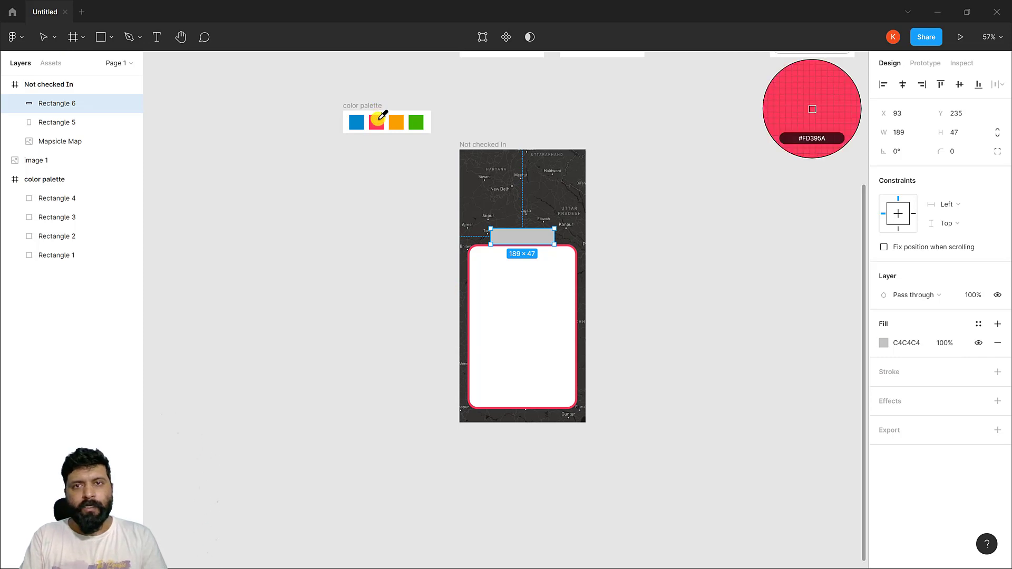
click(377, 121)
click(619, 291)
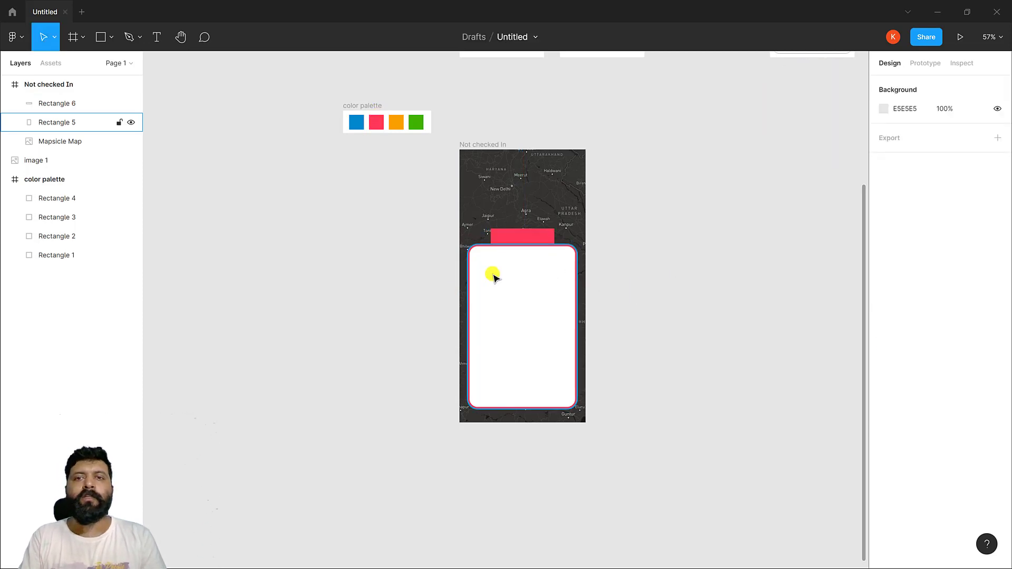
Step: Edit the small pink-red rectangle's vector points and move its lower-left corner 10 px outward to X 83
key(plus)
key(plus)
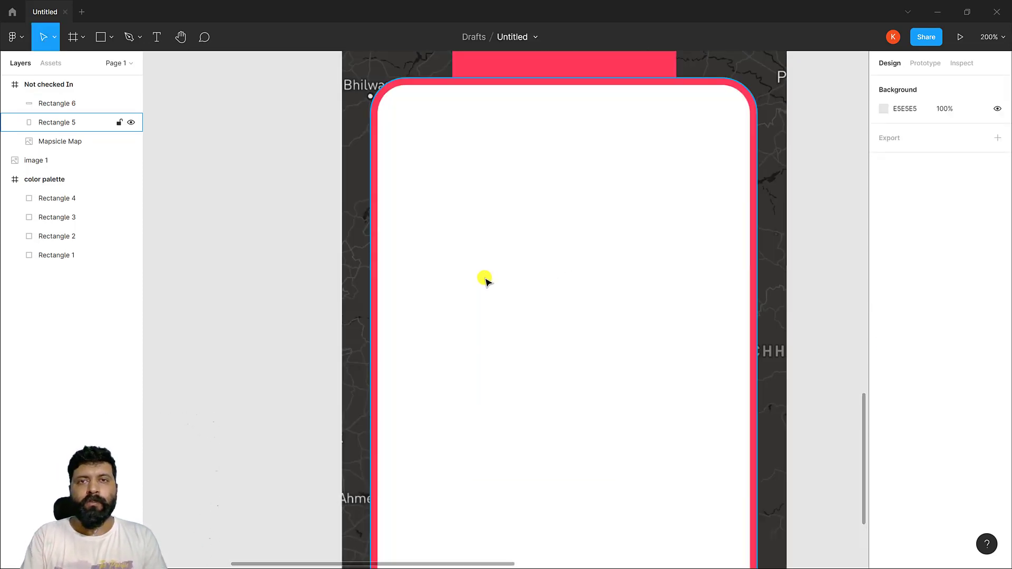
scroll(489, 287, up, 3)
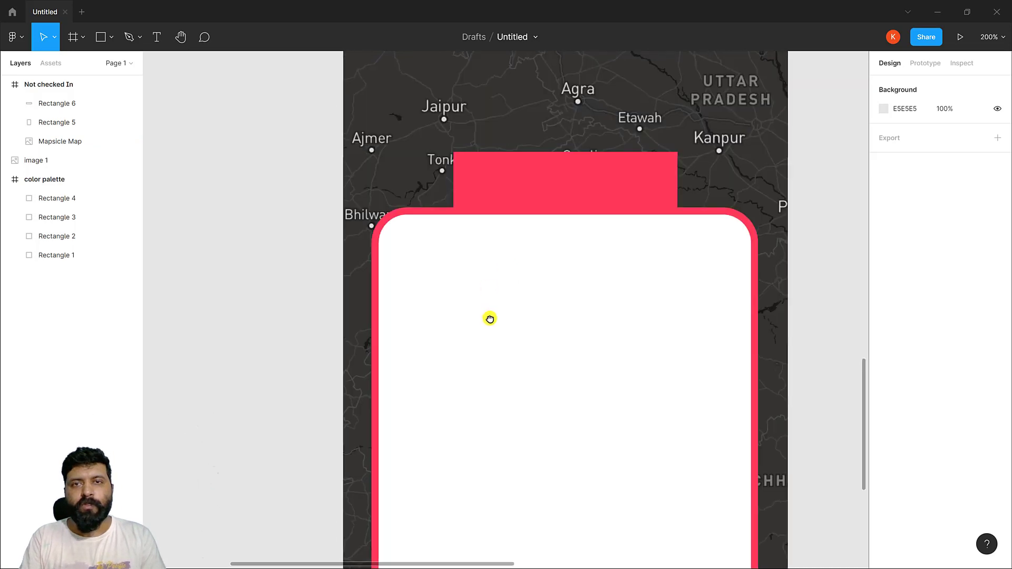
click(495, 181)
key(Return)
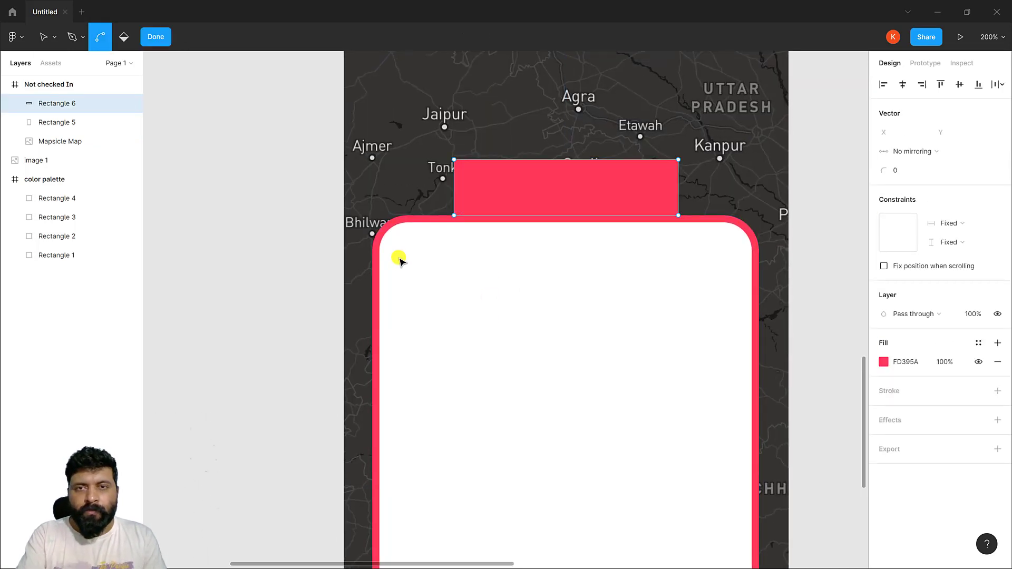
key(ctrl+plus)
key(ctrl+plus)
drag(390, 206, 465, 375)
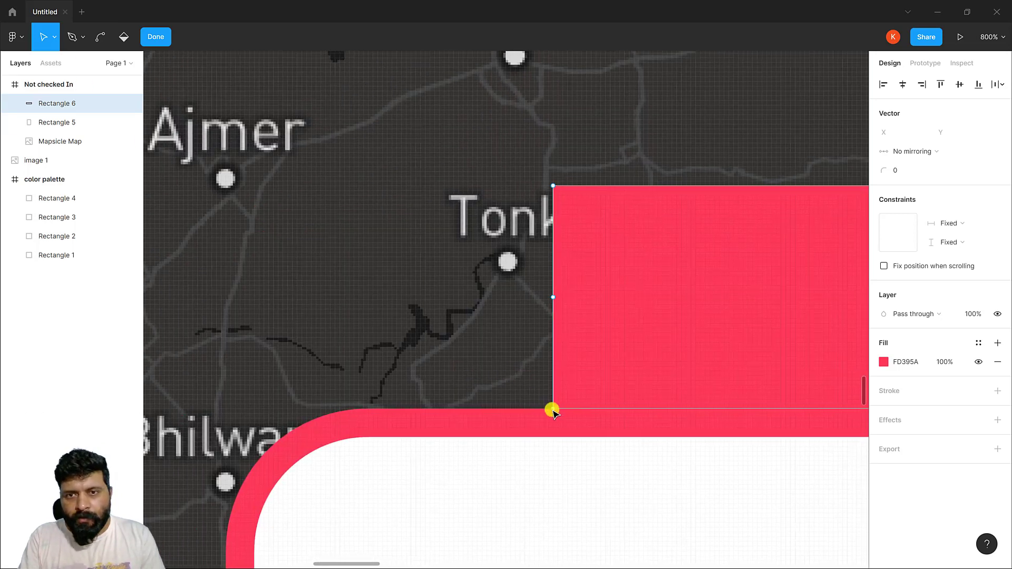
click(553, 410)
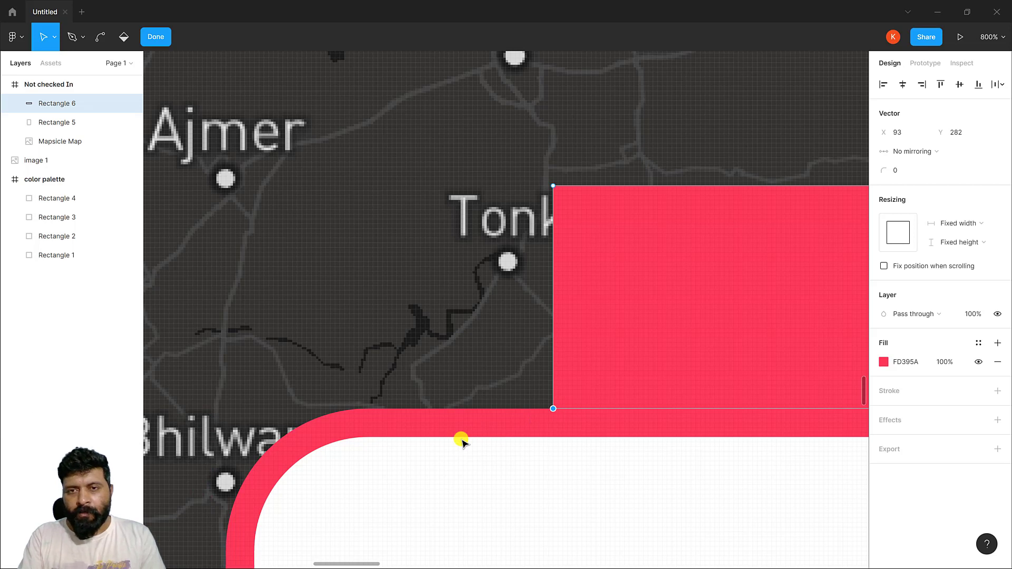
key(shift+Left)
Step: Move the pink-red shape's lower-right corner point 10 px outward to X 292 to form a symmetrical trapezoid tab
drag(650, 393, 367, 350)
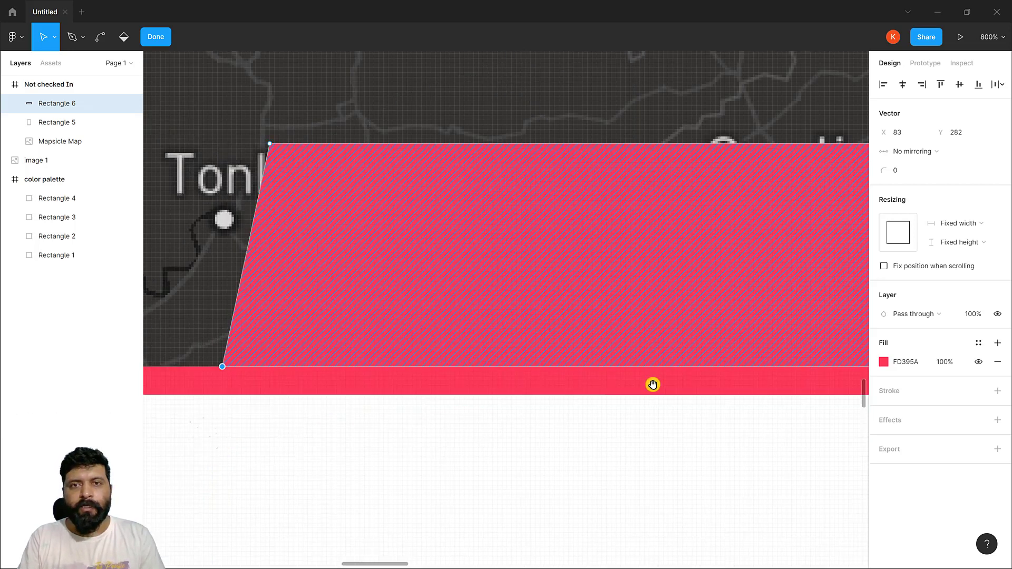
drag(654, 387, 311, 407)
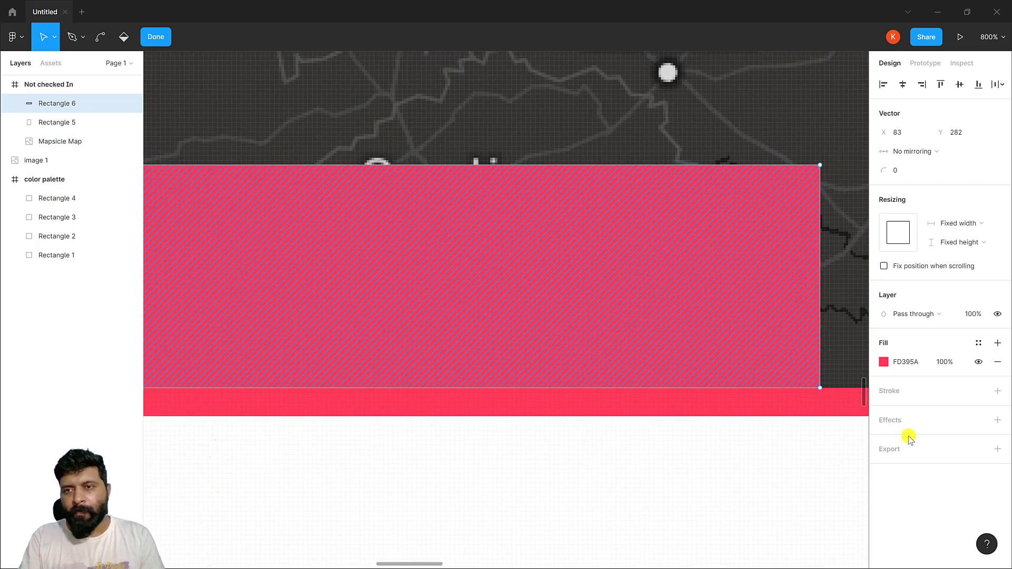
click(819, 388)
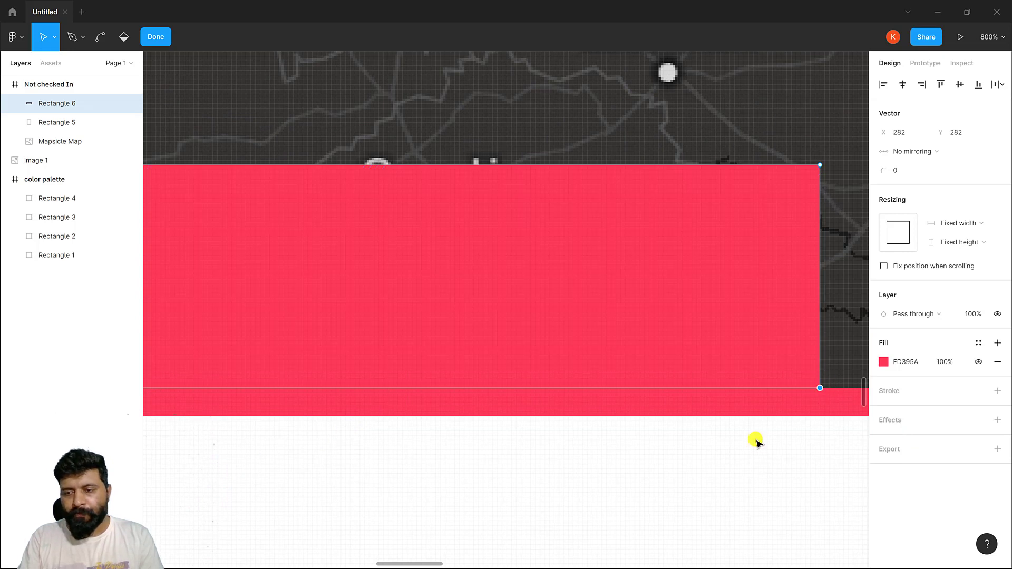
key(shift+Right)
key(ctrl+minus)
key(ctrl+minus)
key(ctrl+minus)
key(ctrl+minus)
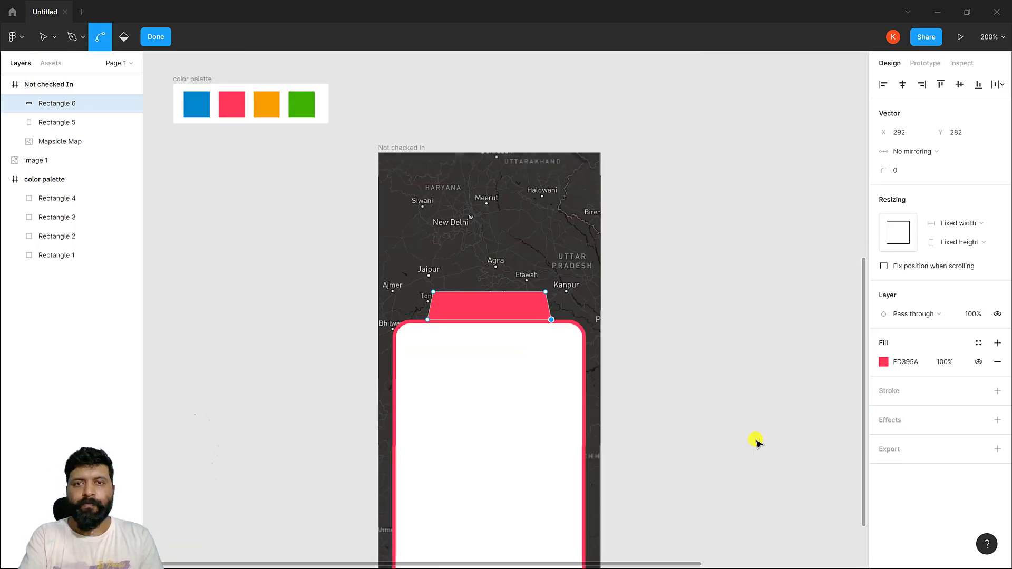
Step: Finish editing the trapezoid's vector points and add the white text "NOT CHECKED IN" near the tab
click(635, 415)
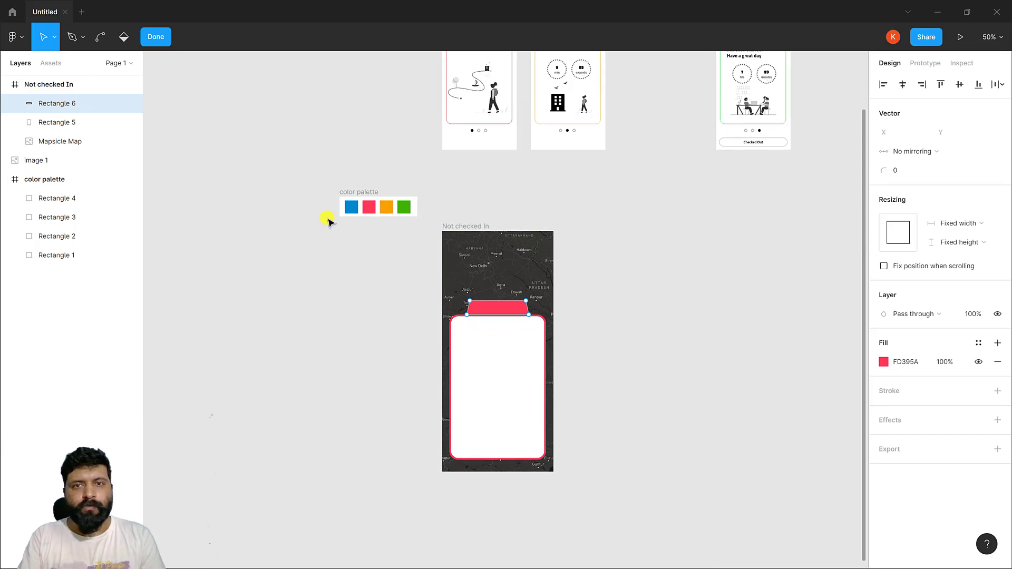
key(Escape)
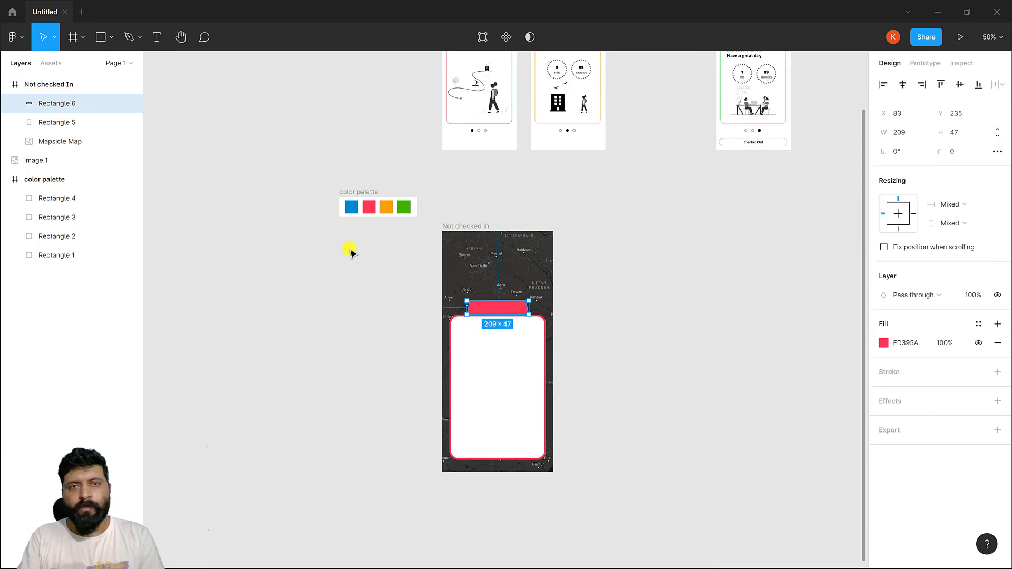
click(157, 38)
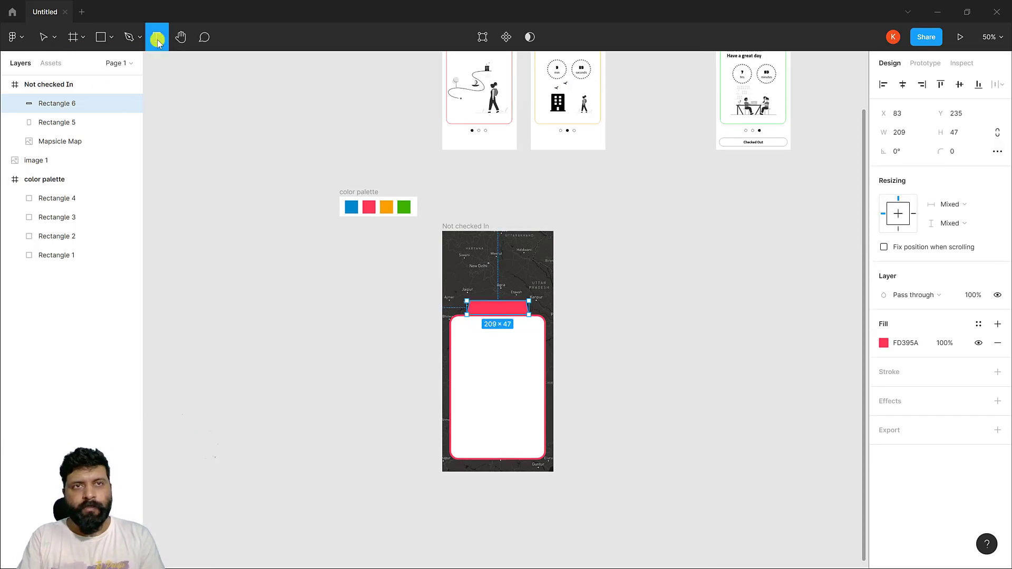
click(483, 309)
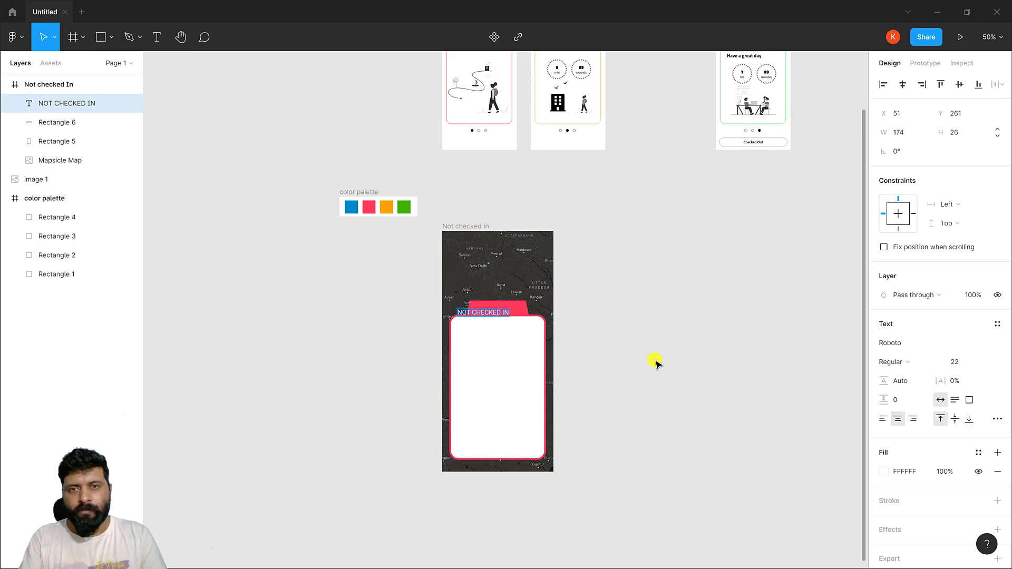
key(Escape)
Step: Move the NOT CHECKED IN text onto the trapezoid tab, set its font size to 20 and center it horizontally in the frame
scroll(489, 325, up, 2)
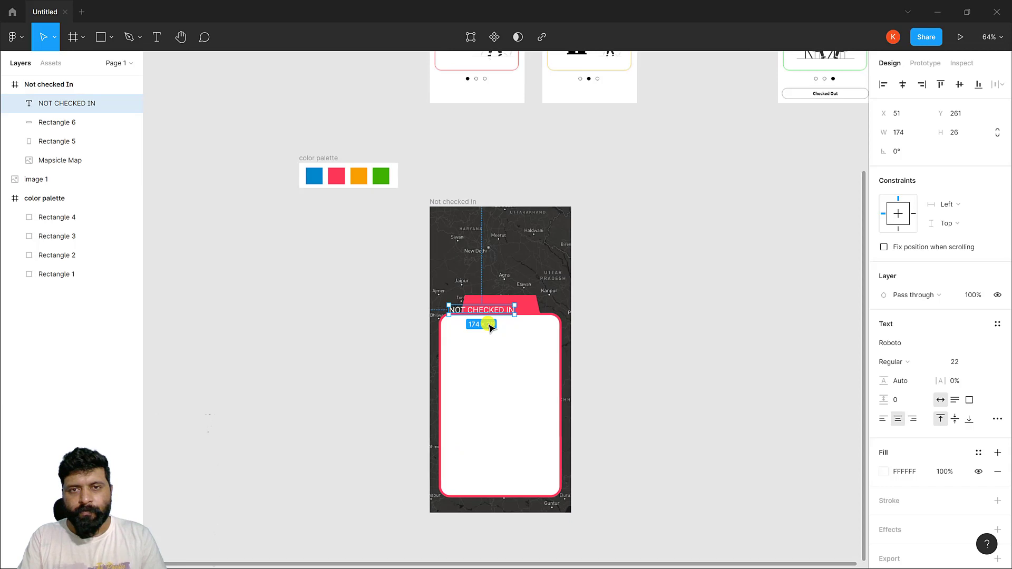
scroll(488, 323, up, 2)
drag(520, 301, 515, 301)
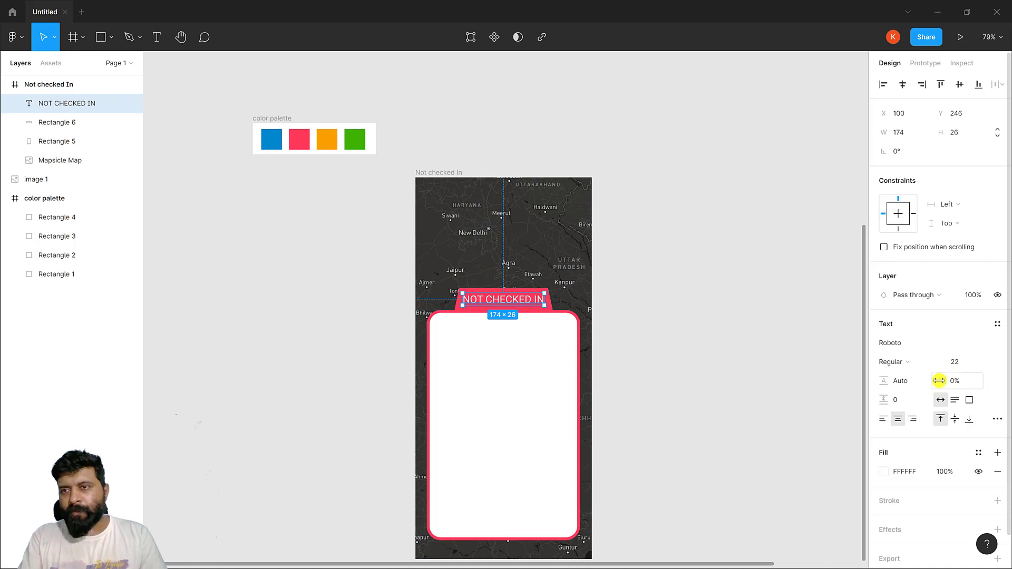
click(958, 363)
text(20)
key(Return)
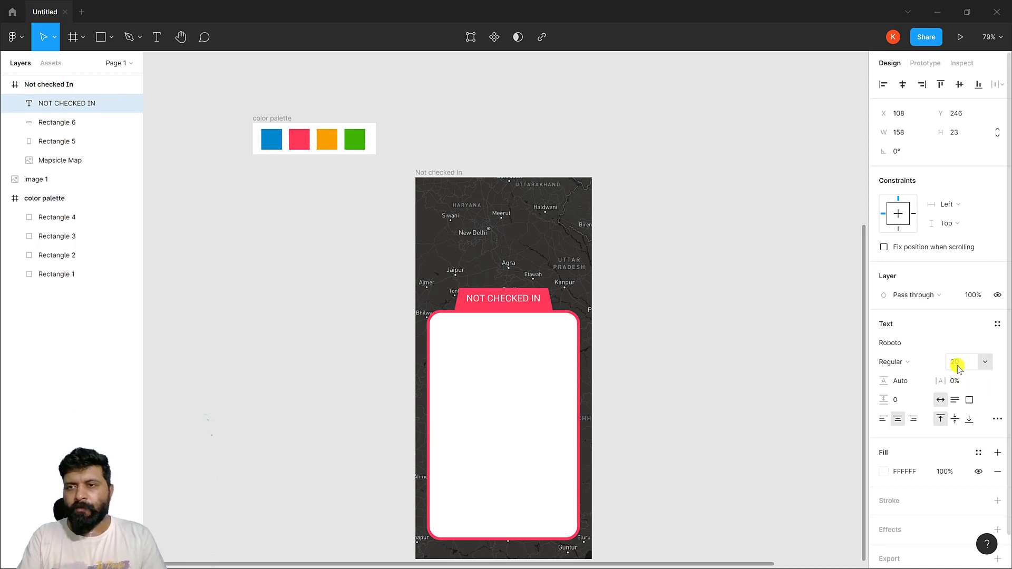
click(902, 86)
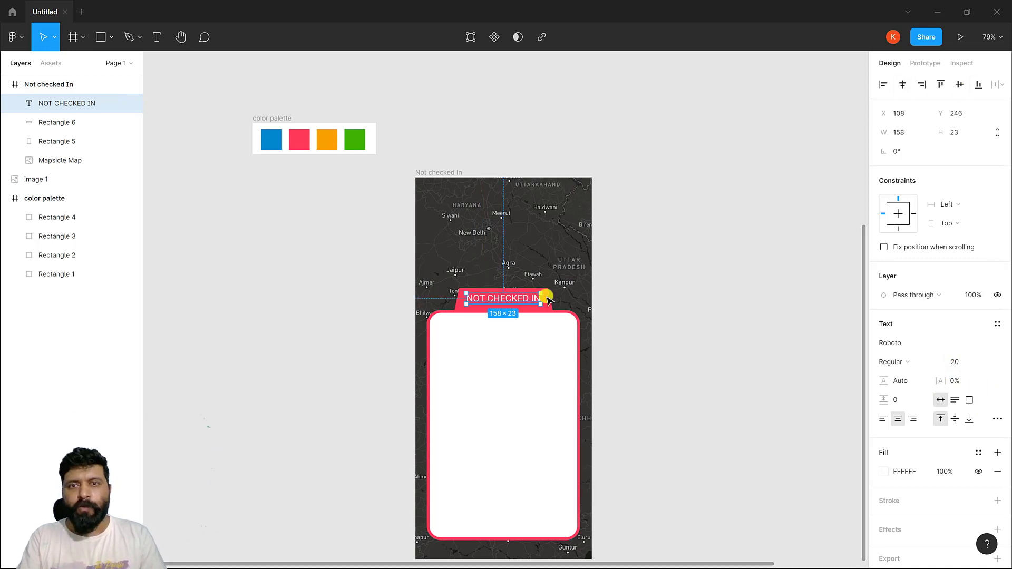
Step: Adjust the NOT CHECKED IN text's vertical position within the tab to Y 252
click(521, 301)
drag(521, 302, 522, 307)
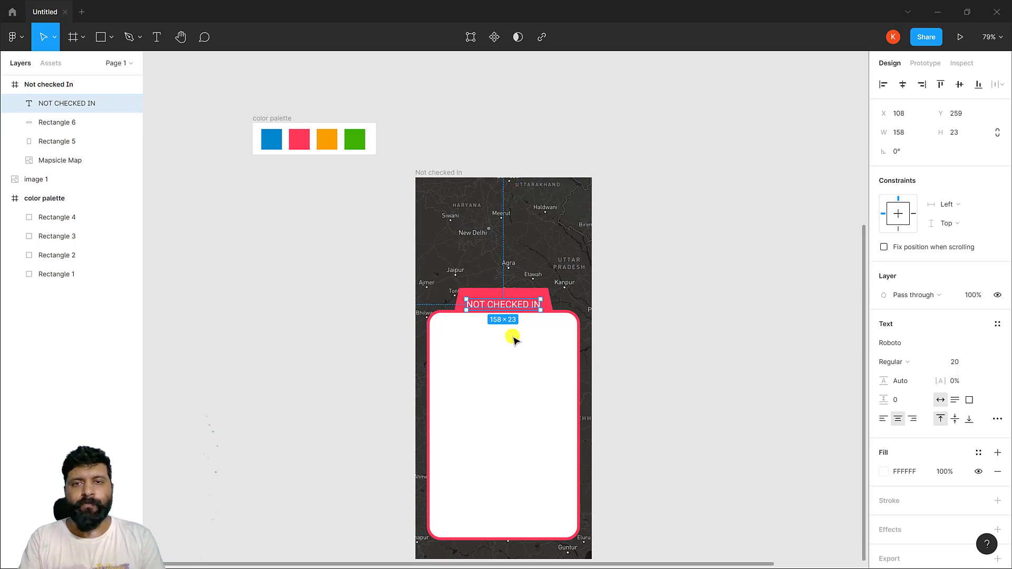
drag(521, 310, 521, 304)
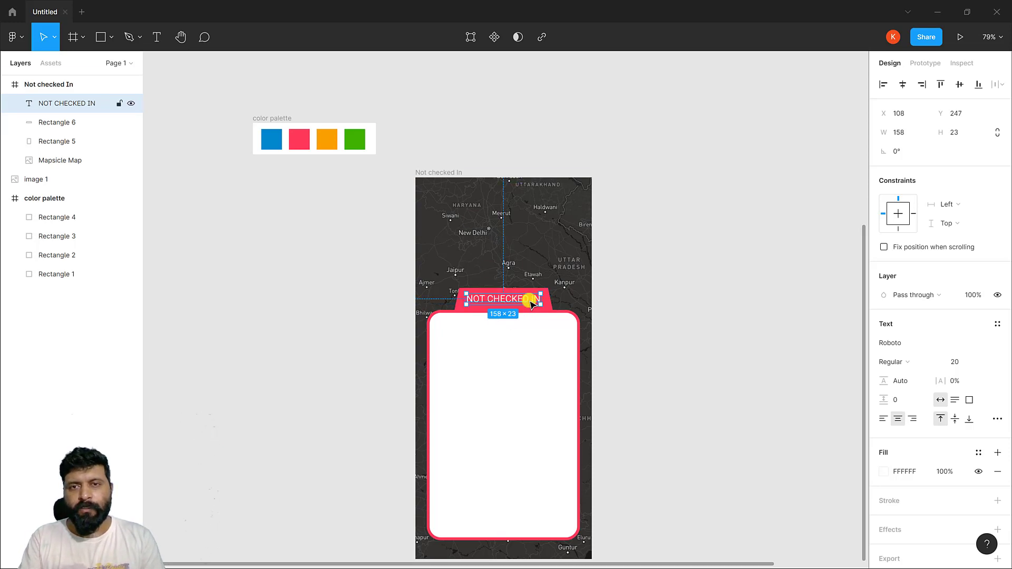
key(Down)
key(Down)
key(Down)
key(Down)
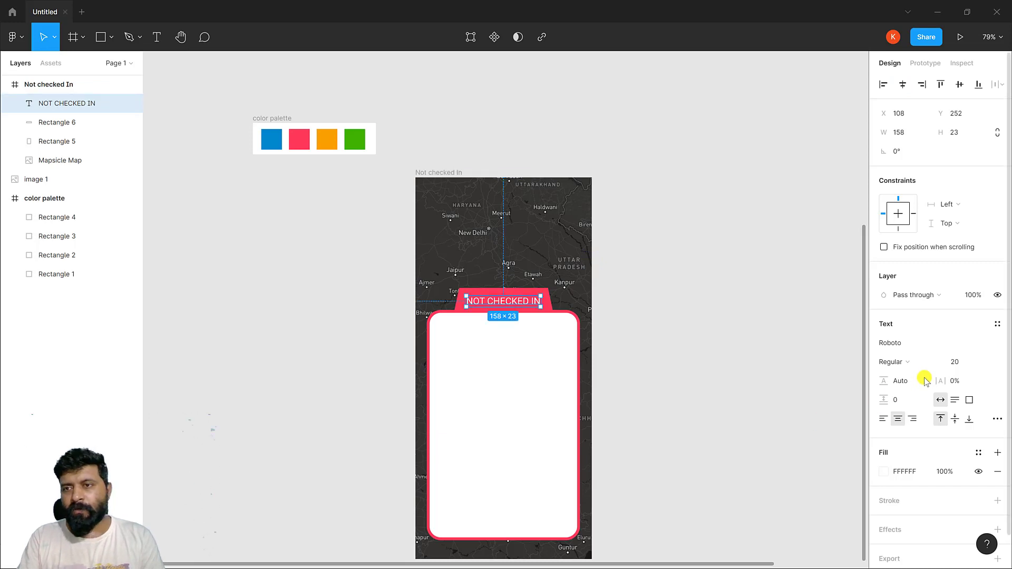
Step: Set the NOT CHECKED IN text's weight to Bold and deselect it
click(940, 368)
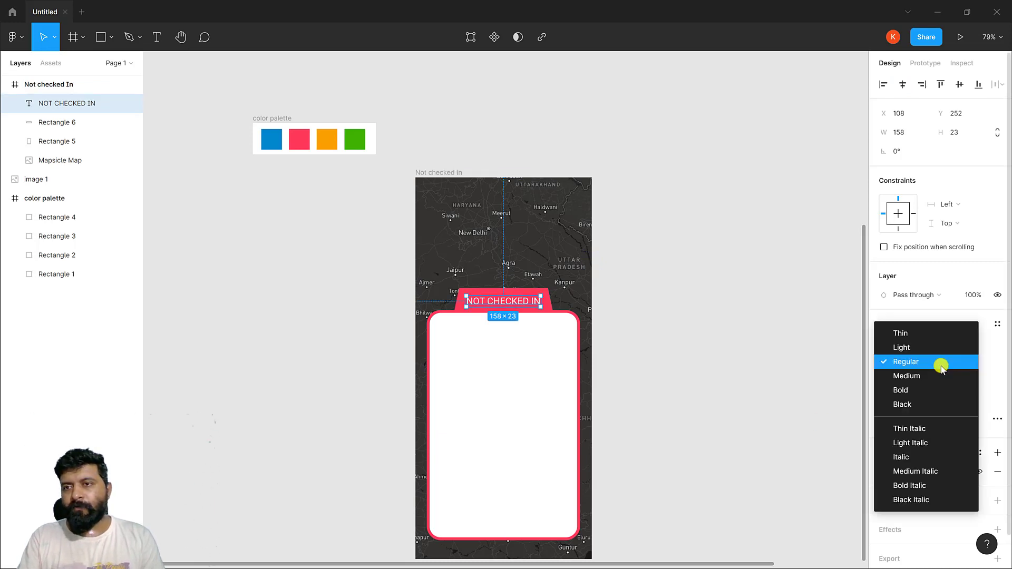
click(925, 391)
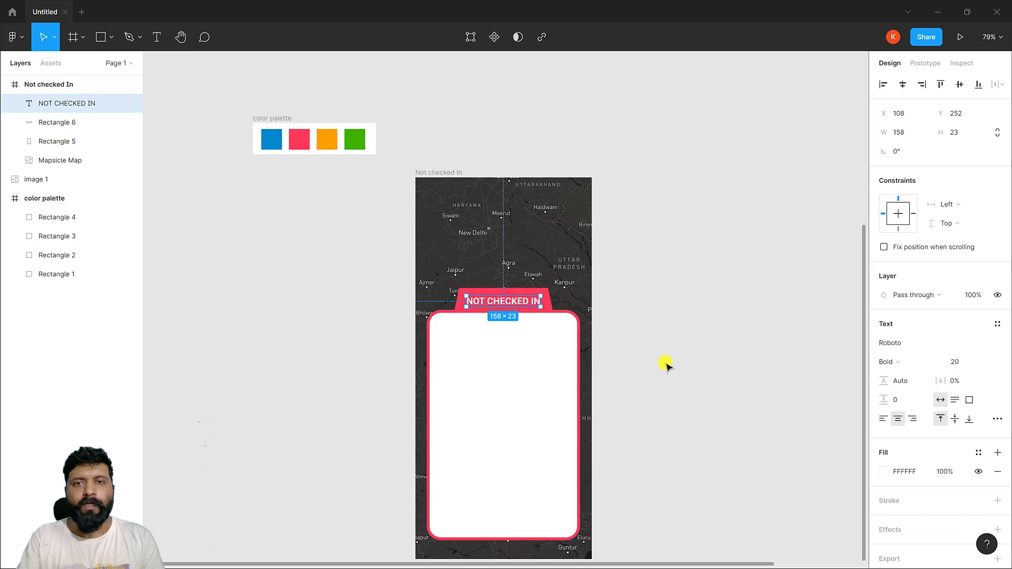
click(665, 365)
scroll(666, 364, down, 1)
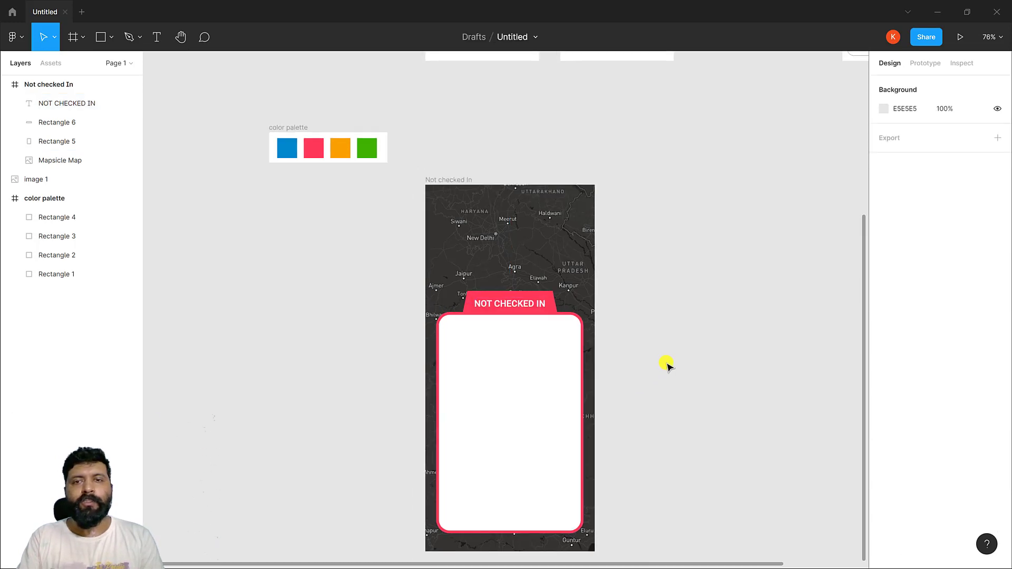
scroll(676, 338, down, 3)
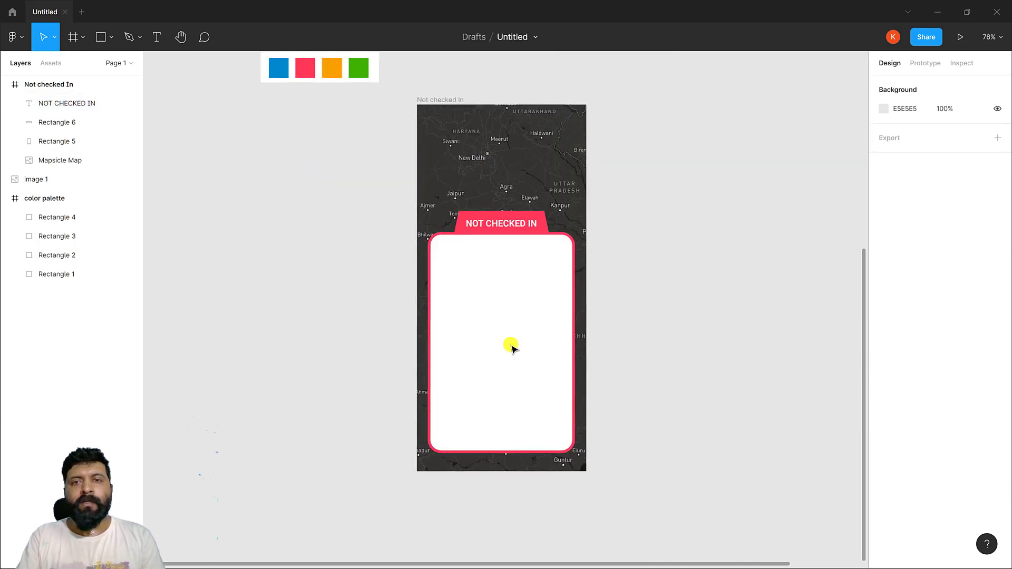
click(528, 336)
scroll(498, 239, up, 8)
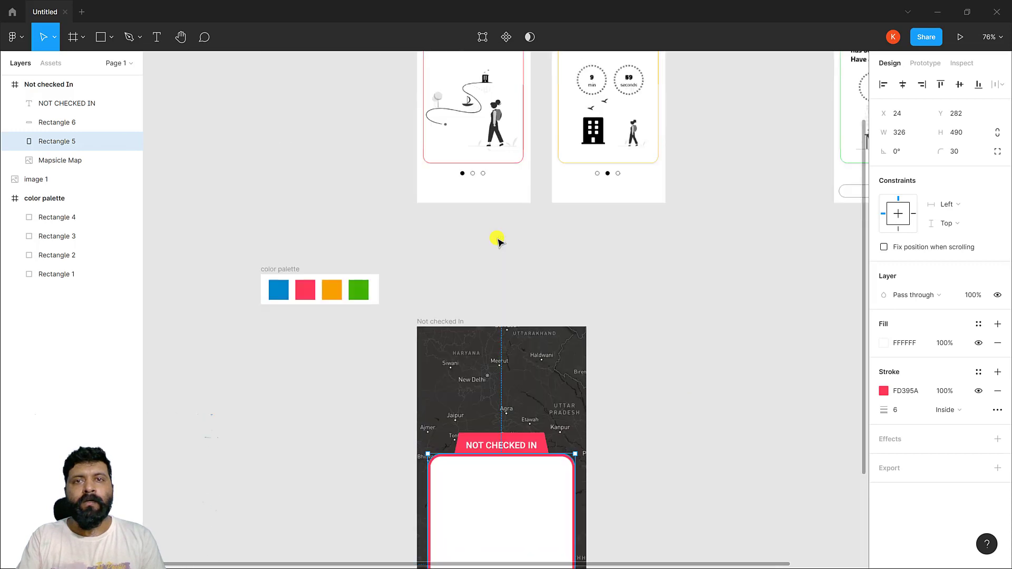
scroll(497, 238, down, 10)
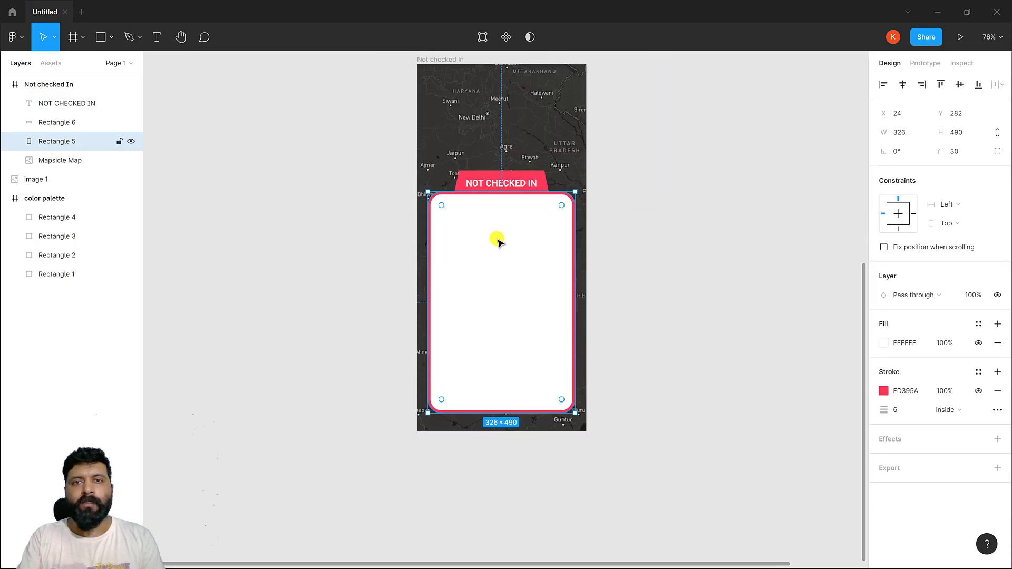
click(612, 352)
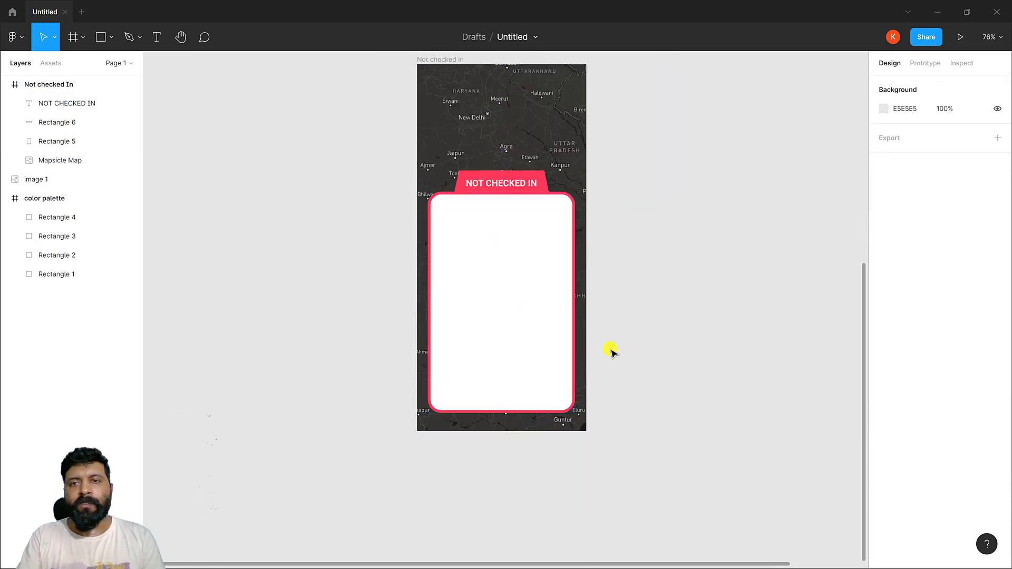
Step: Run the LottieFiles plugin on the Not checked In frame and search its animations for "walking"
click(586, 337)
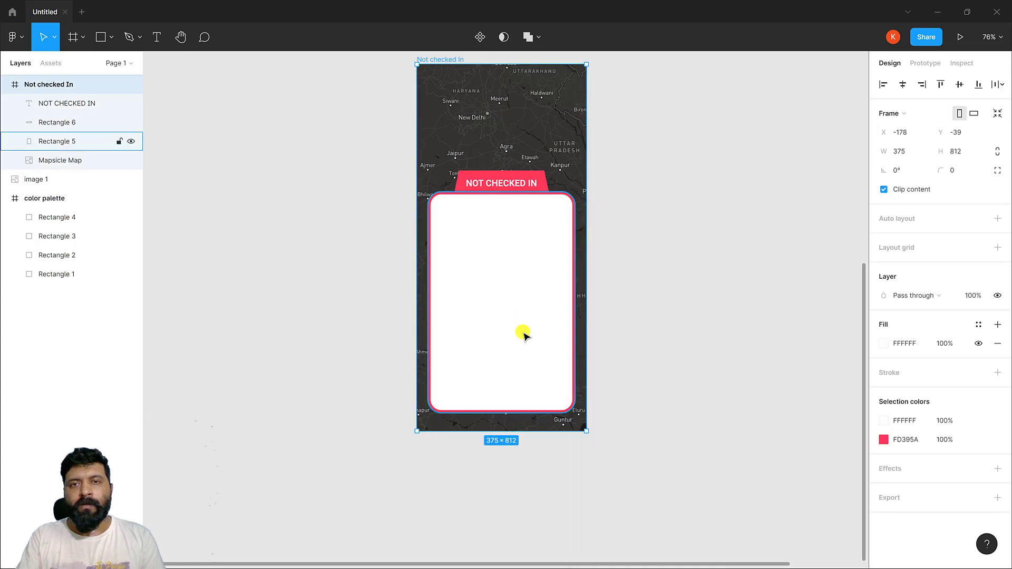
right_click(522, 334)
mouse_move(551, 474)
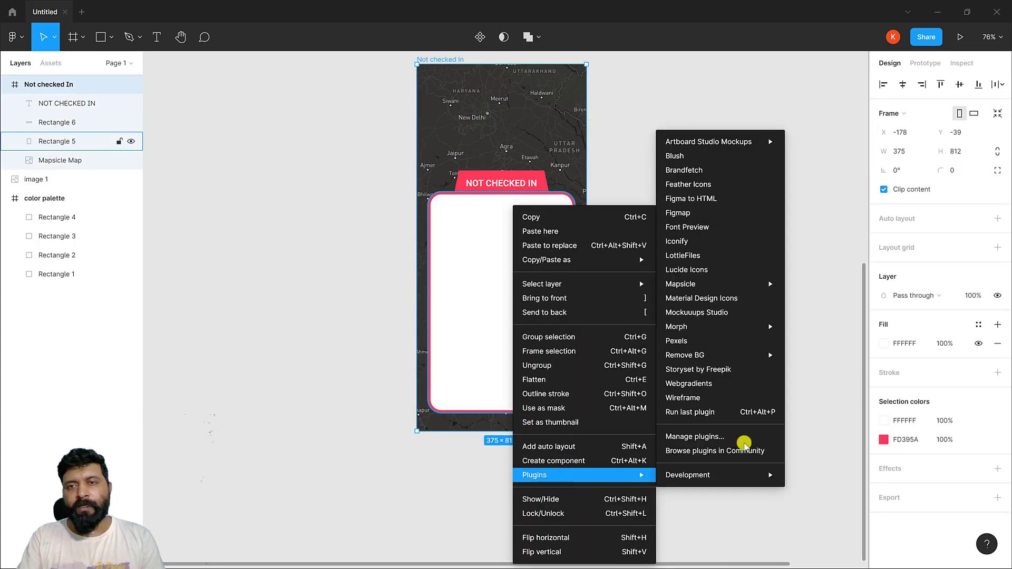
click(720, 262)
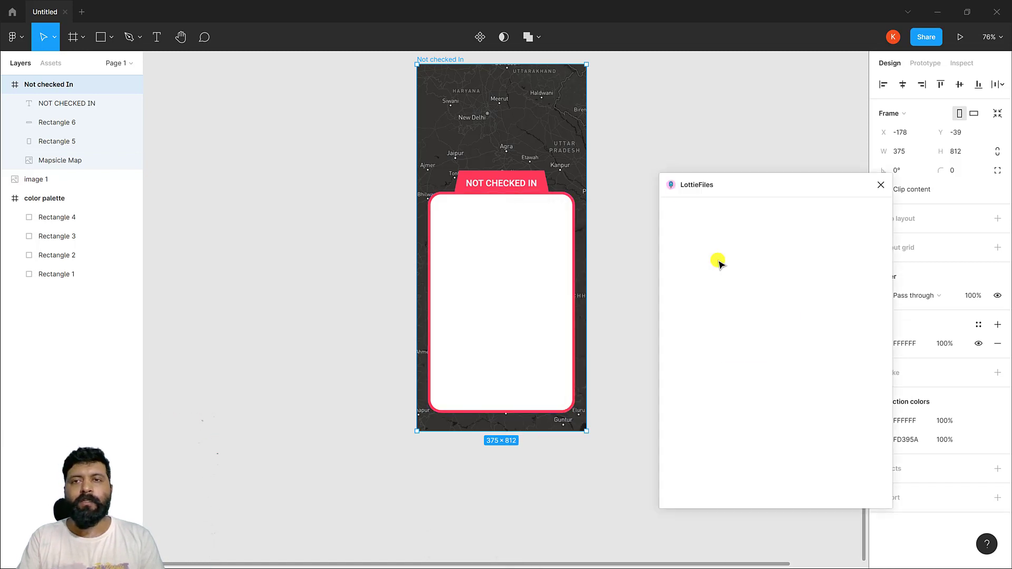
click(800, 210)
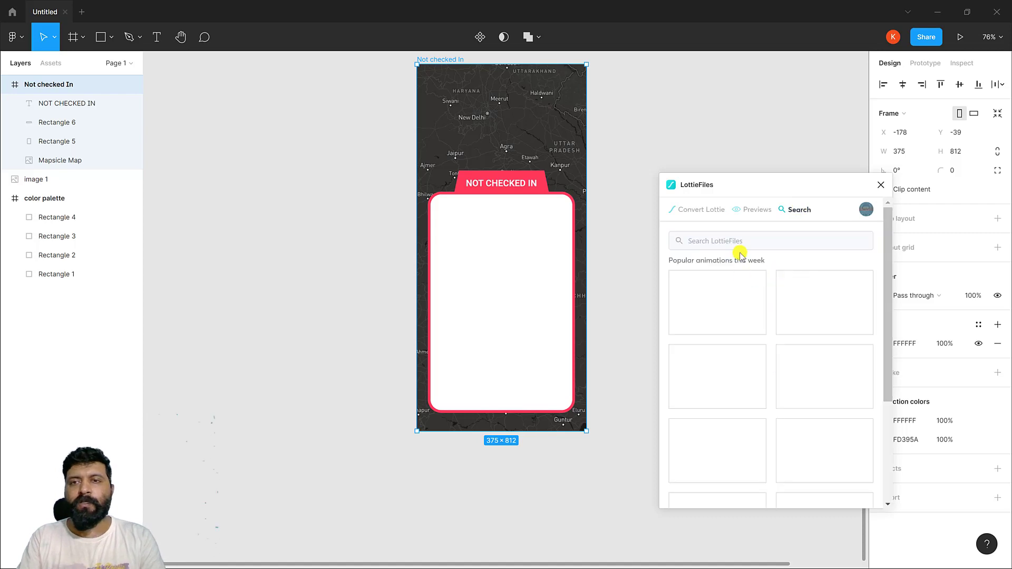
click(744, 241)
text(wa)
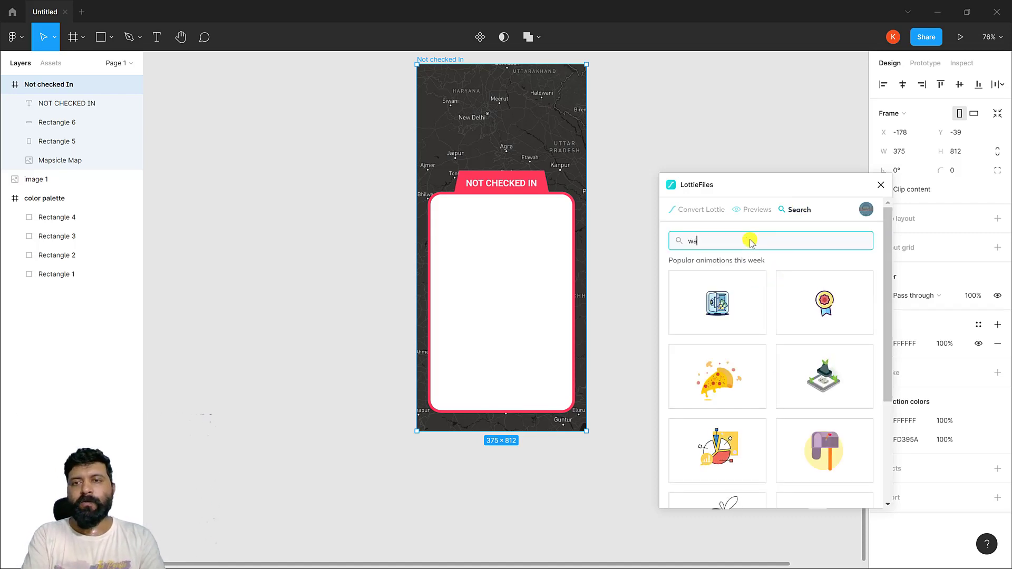
text(lking)
key(Return)
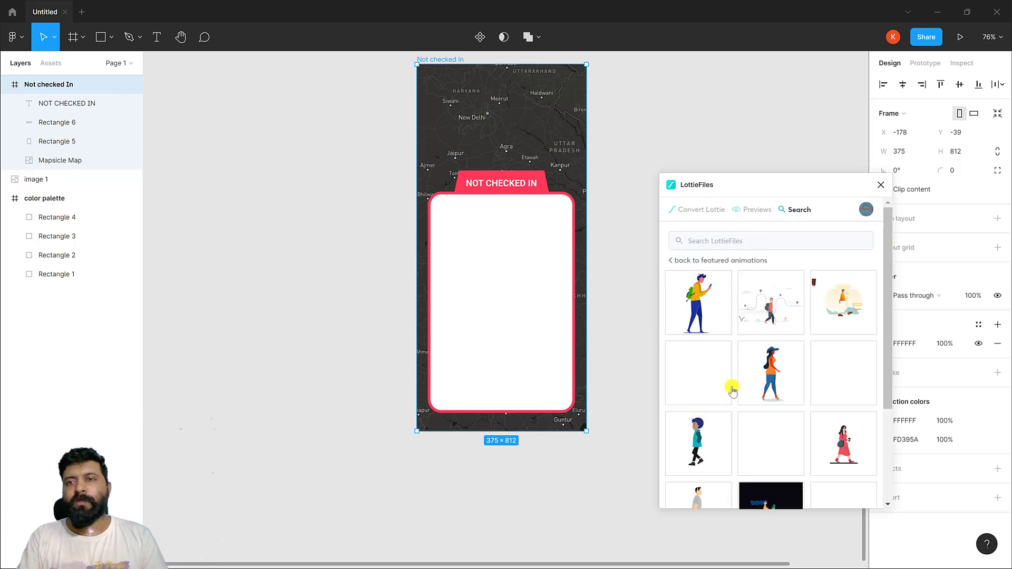
Step: Add the walking backpacker animation with the dashed route and map pins to the frame as a GIF and close the plugin
scroll(808, 389, down, 5)
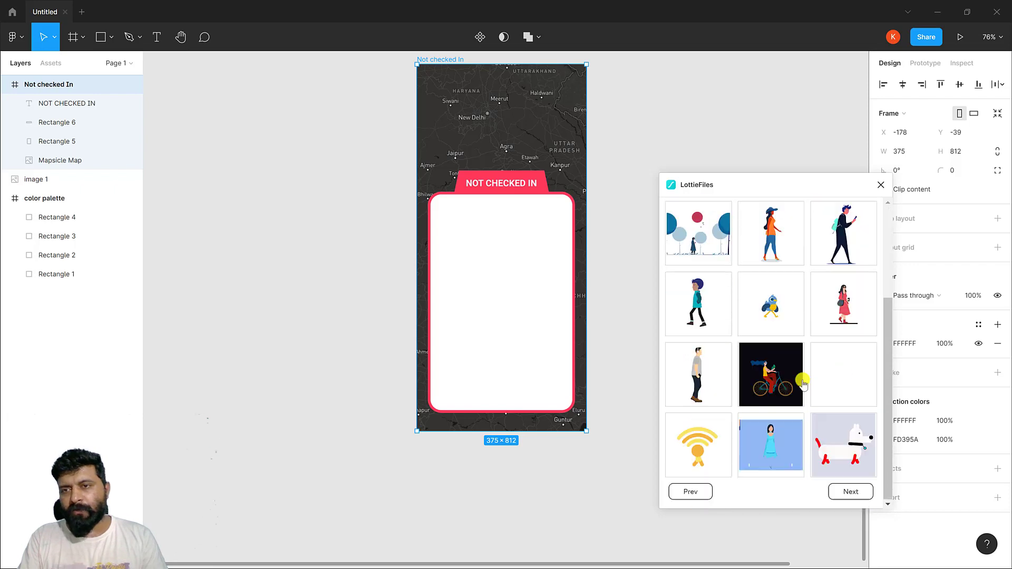
scroll(802, 379, up, 5)
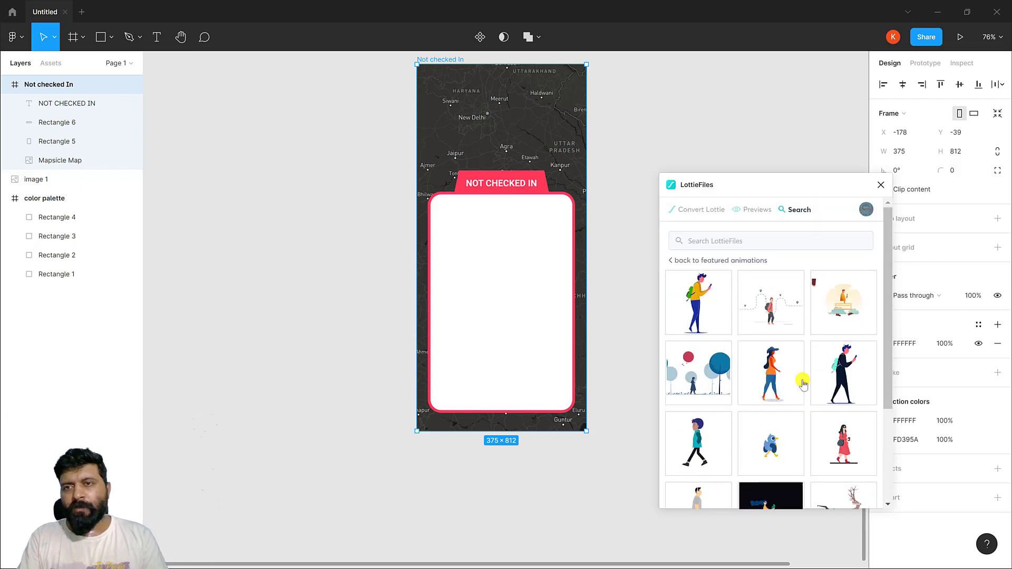
click(780, 312)
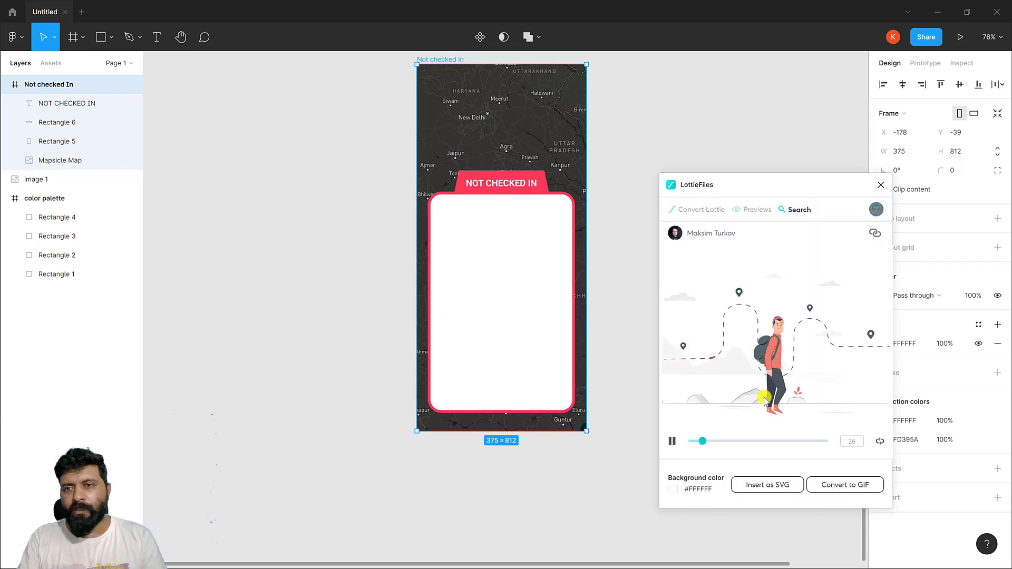
click(780, 489)
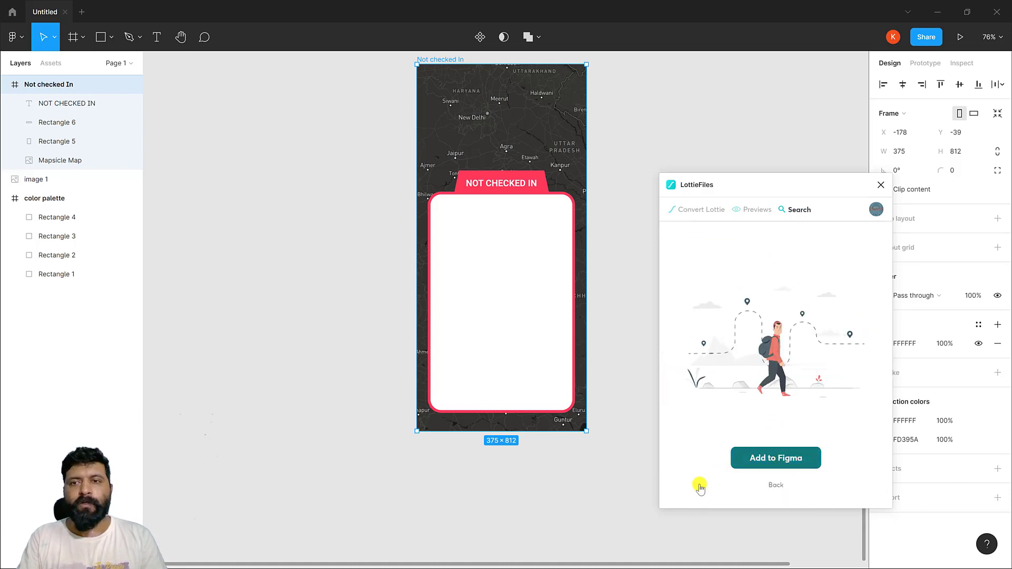
click(533, 481)
click(883, 184)
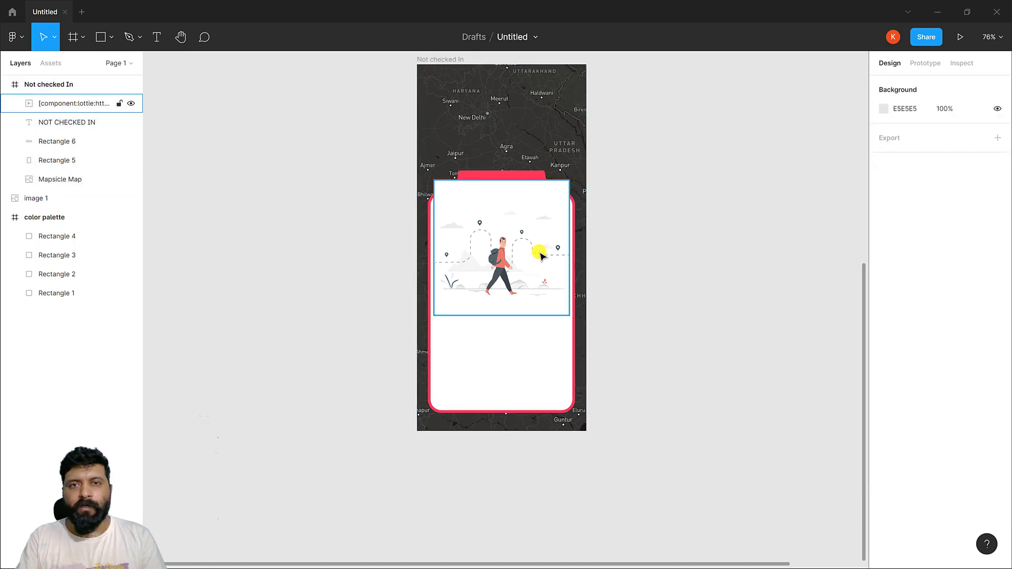
Step: Move the walking animation straight down into the lower part of the white card, to about Y 456
click(507, 253)
key(shift+Down)
key(shift+Down)
key(shift+Down)
key(shift+Down)
key(shift+Down)
key(shift+Down)
key(shift+Down)
key(shift+Down)
key(shift+Down)
key(shift+Down)
key(shift+Down)
key(shift+Down)
key(shift+Down)
key(shift+Down)
key(shift+Down)
key(shift+Down)
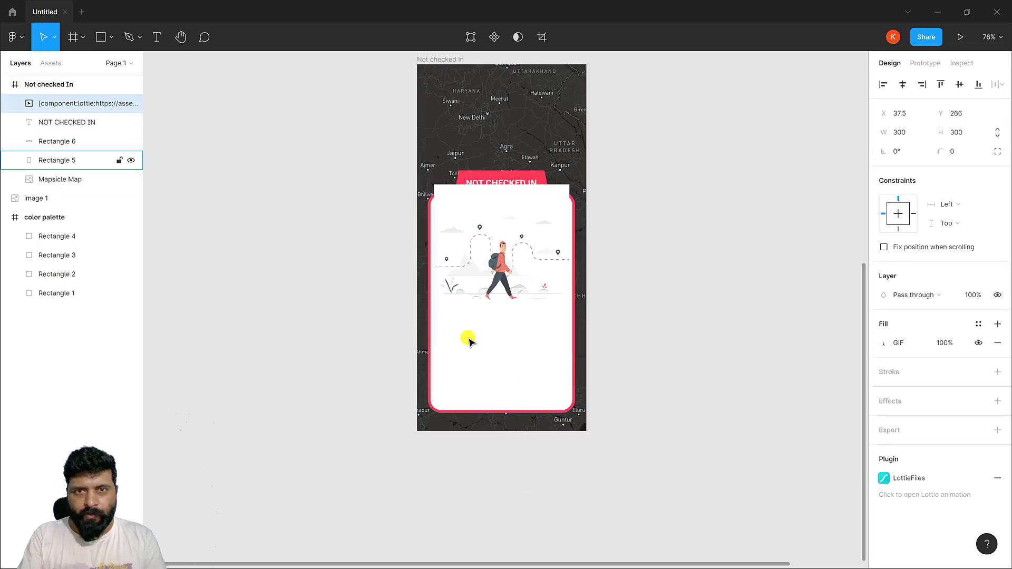
key(shift+Down)
key(shift+Down)
key(shift+Down)
key(shift+Down)
key(shift+Down)
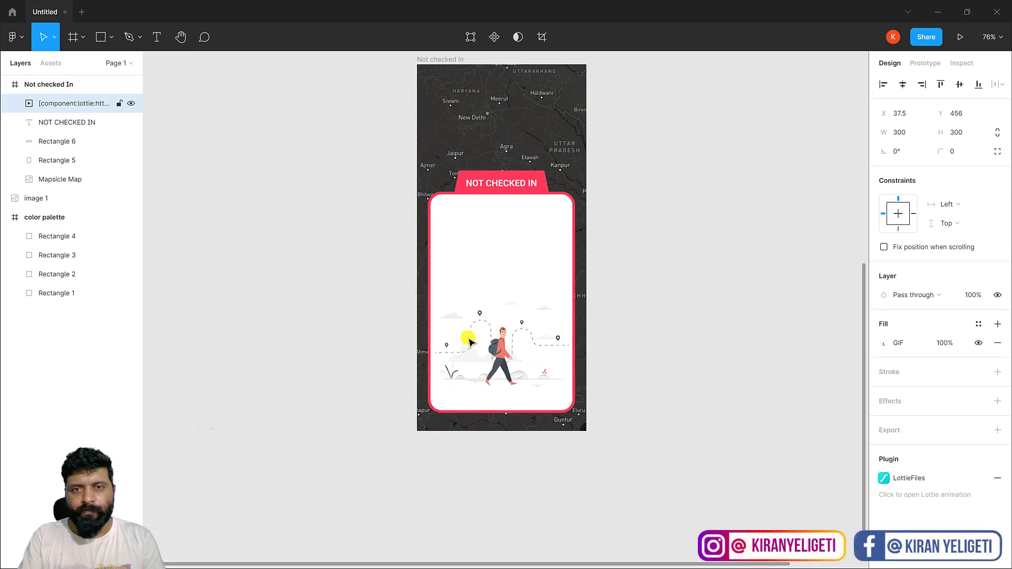
click(621, 122)
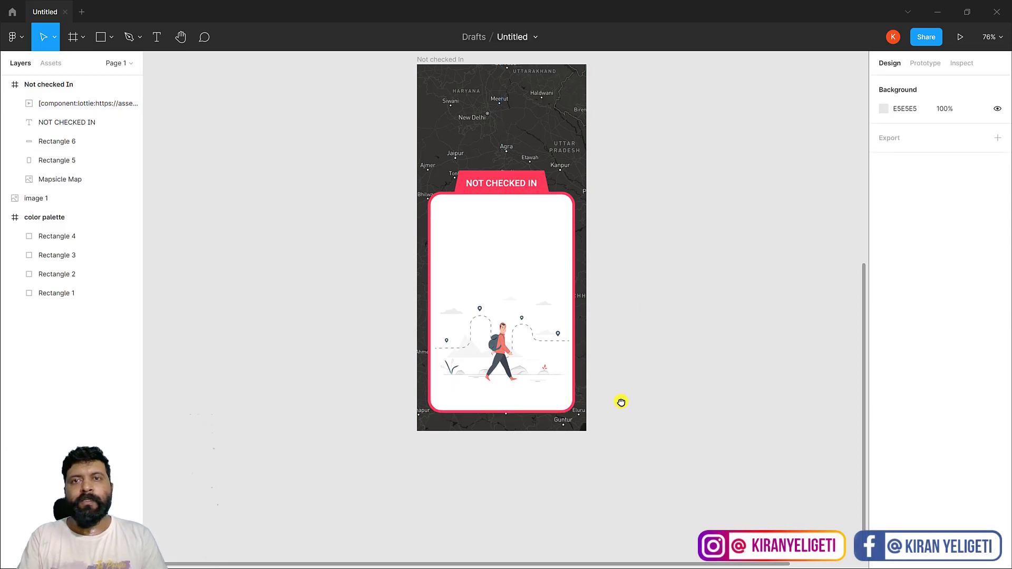
Step: Add the text "Hey" plus the first name and "!", "You are 100 mtrs far from your office" over three lines, centred in the card's upper part
scroll(622, 403, up, 6)
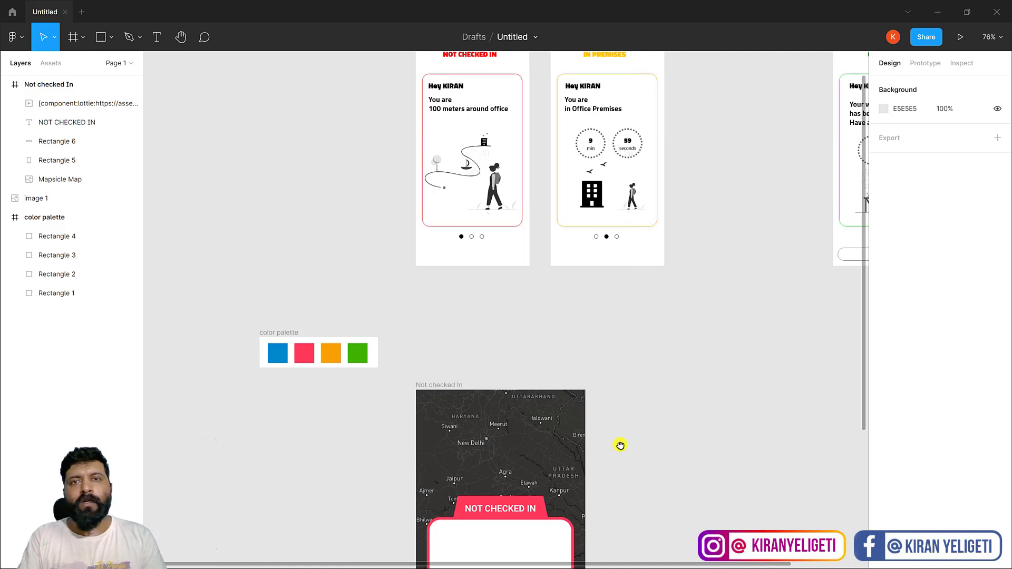
scroll(624, 402, down, 4)
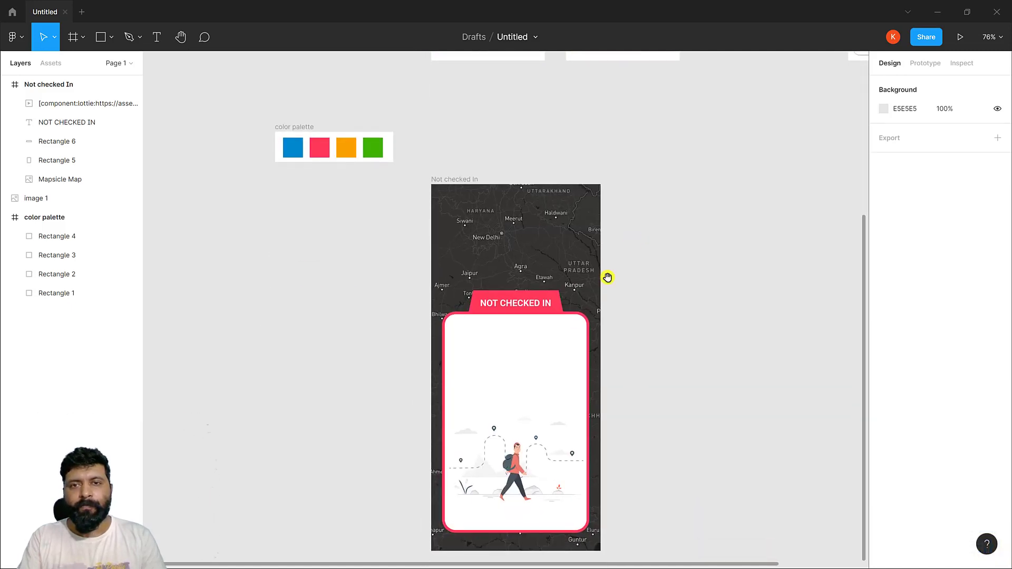
key(t)
click(488, 339)
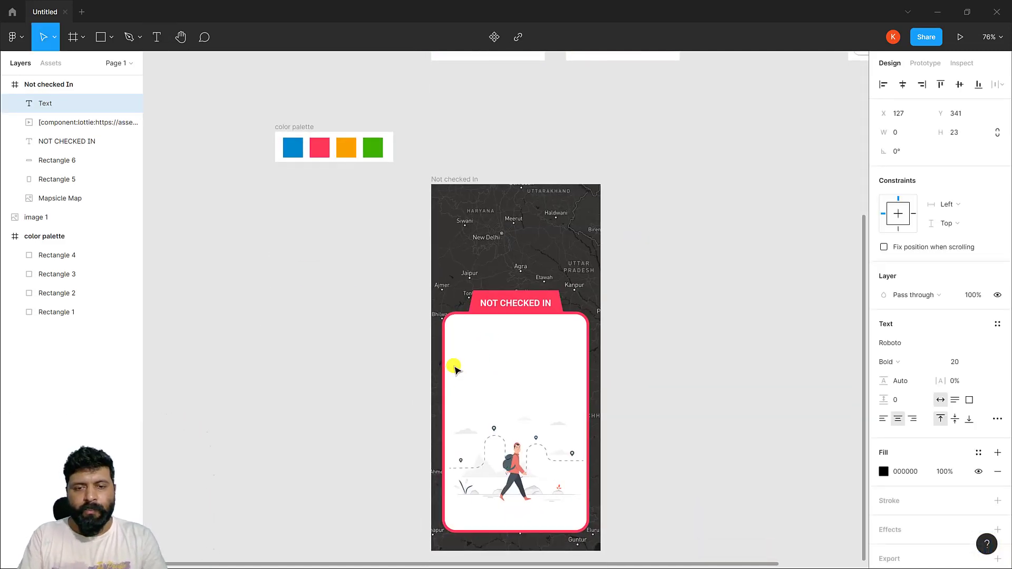
text(B)
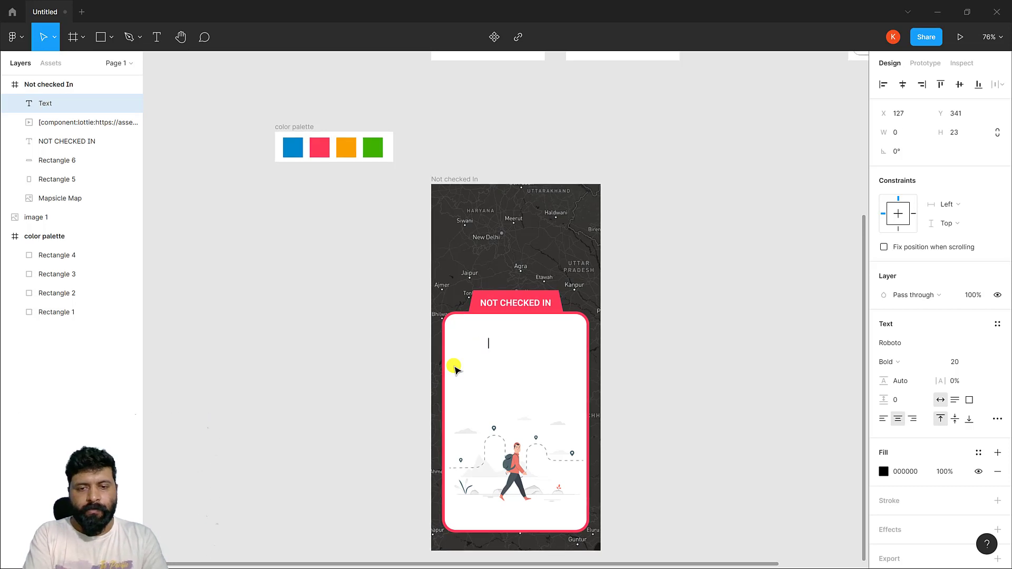
text(Hey)
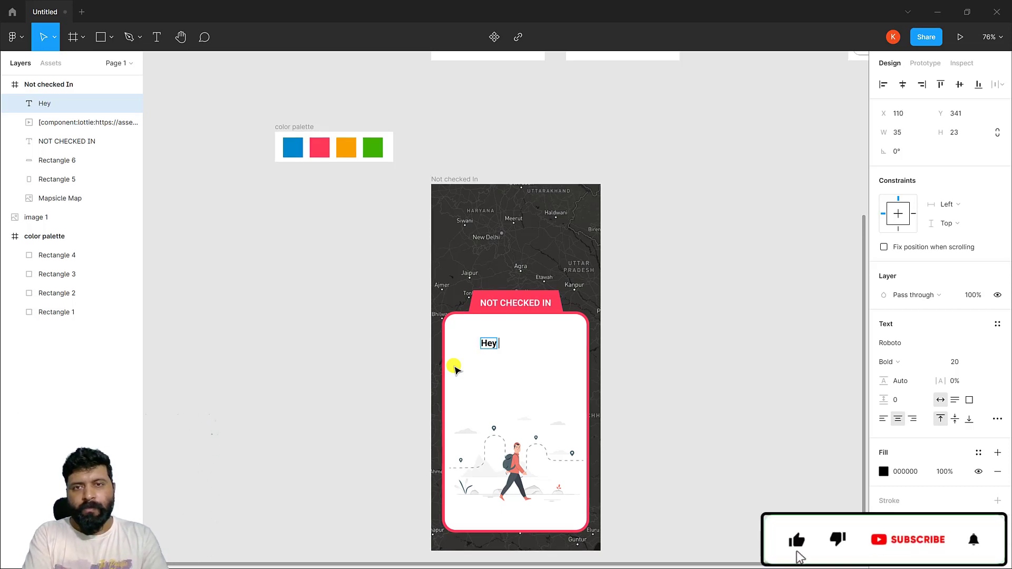
text( Kiran !)
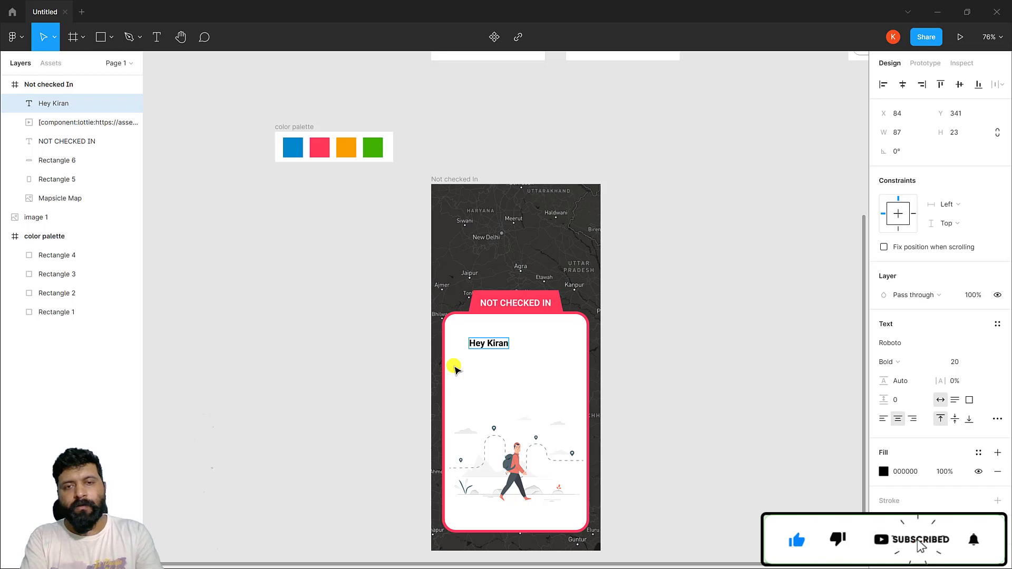
key(Return)
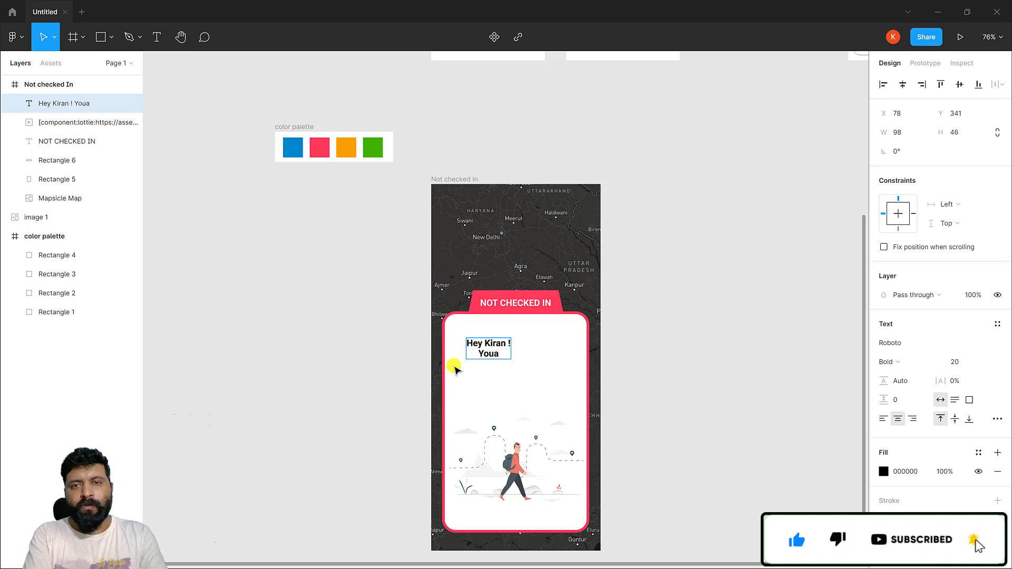
text(You are 100)
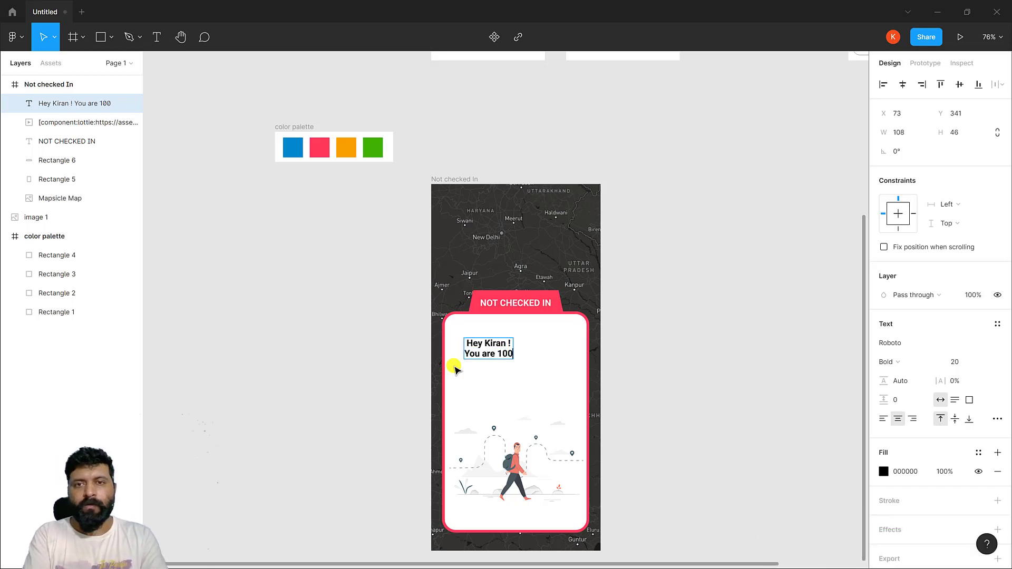
text( mtrs)
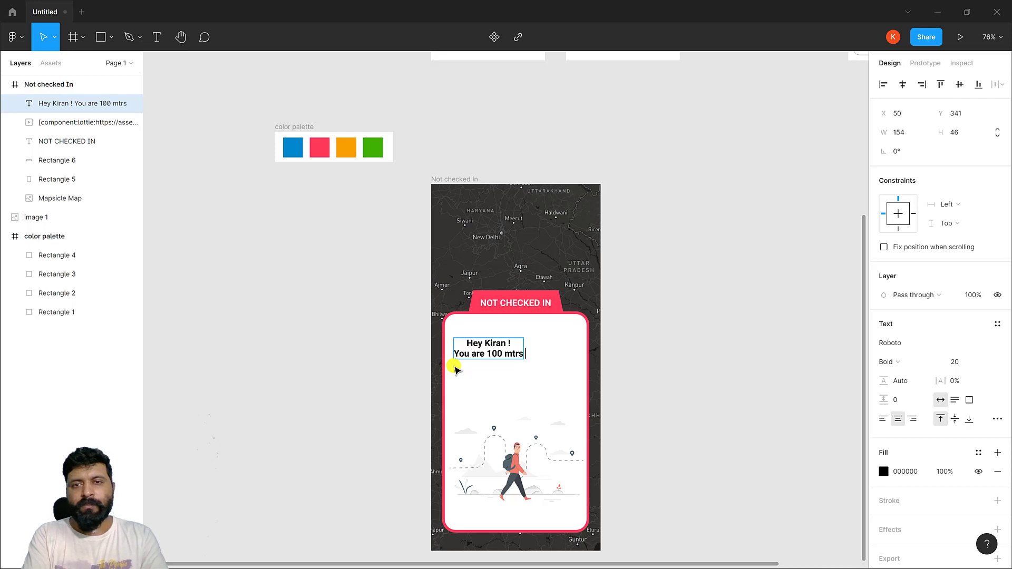
text( far from)
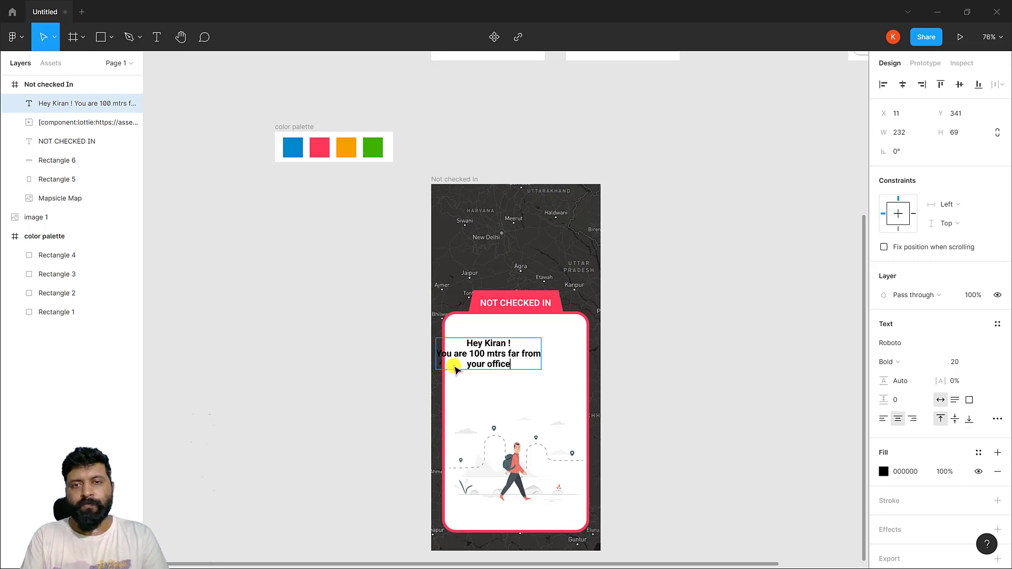
key(Escape)
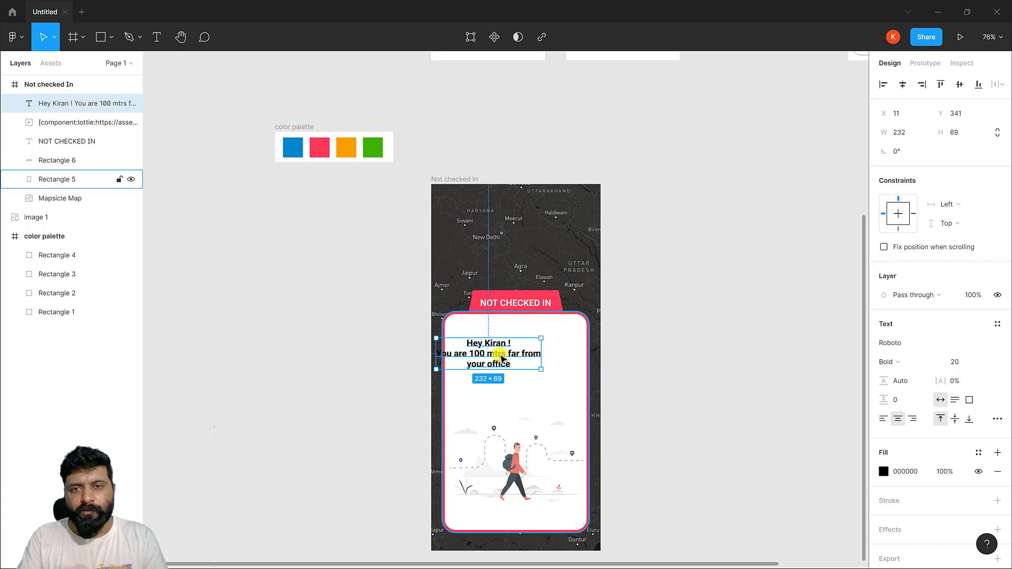
drag(492, 355, 539, 353)
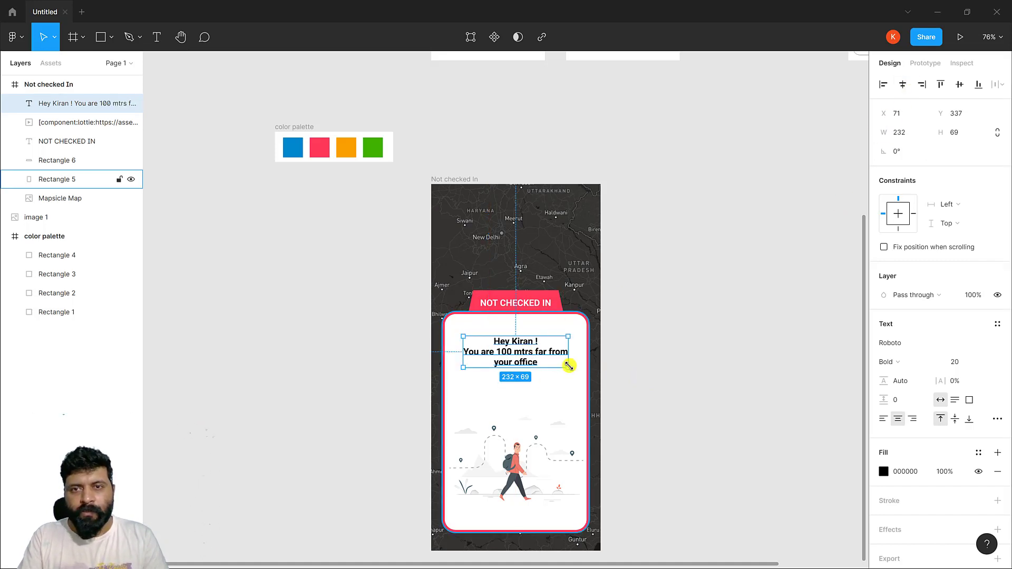
Step: Set the weight of "You are 100 mtrs far from your office" to Light, leaving out the greeting line above it
scroll(486, 418, up, 10)
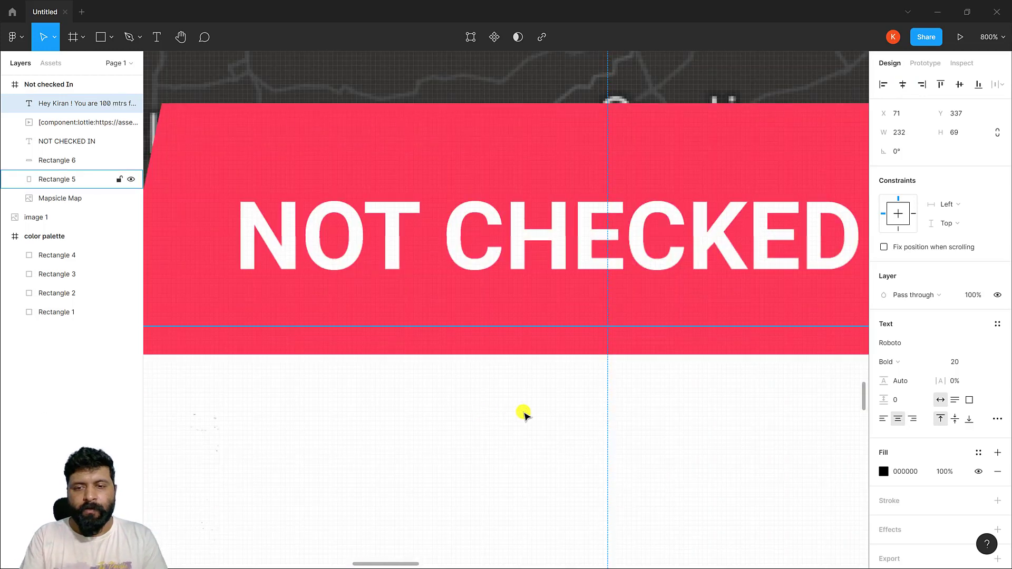
scroll(523, 414, down, 5)
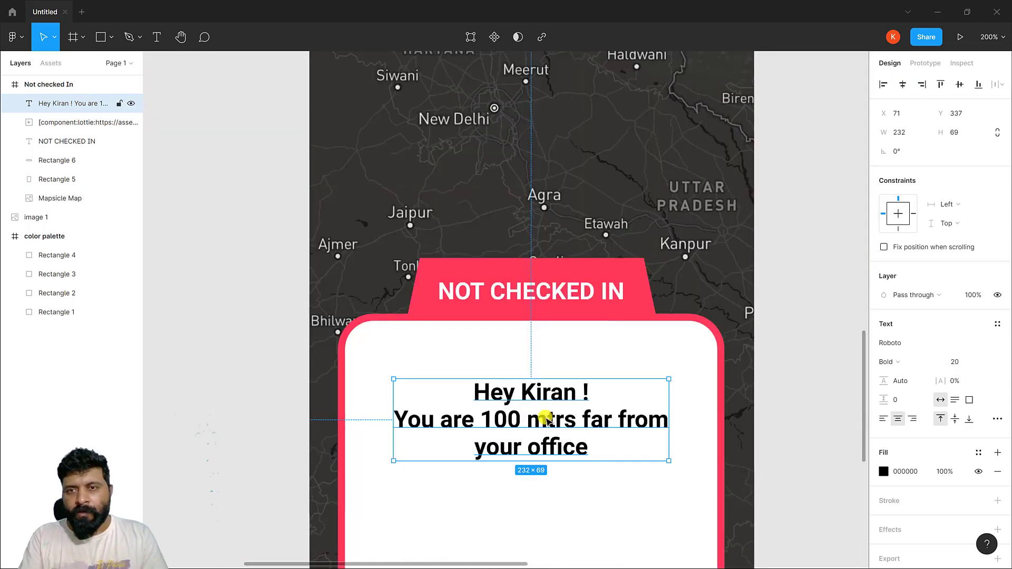
double_click(535, 392)
click(536, 392)
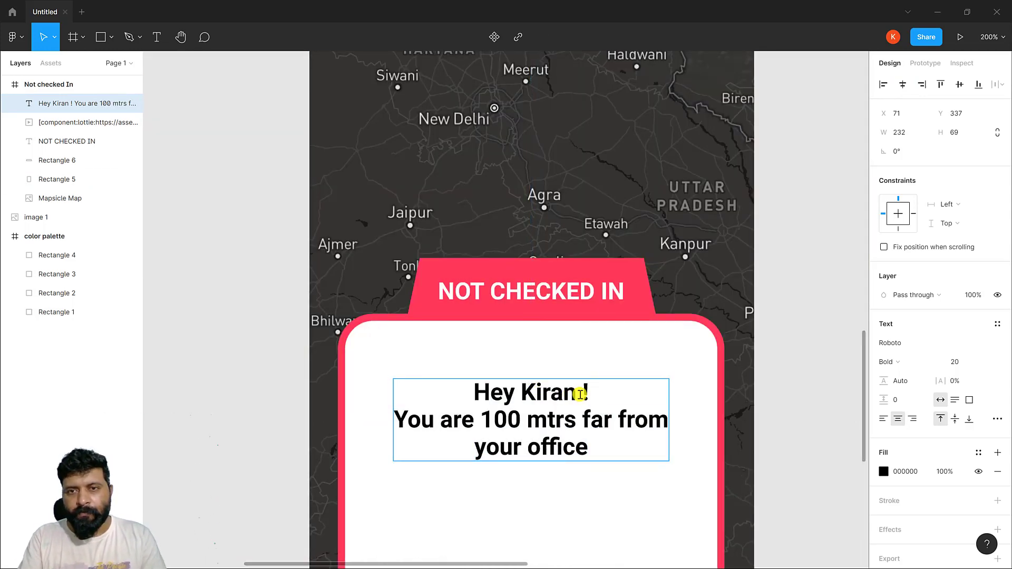
drag(600, 392, 475, 381)
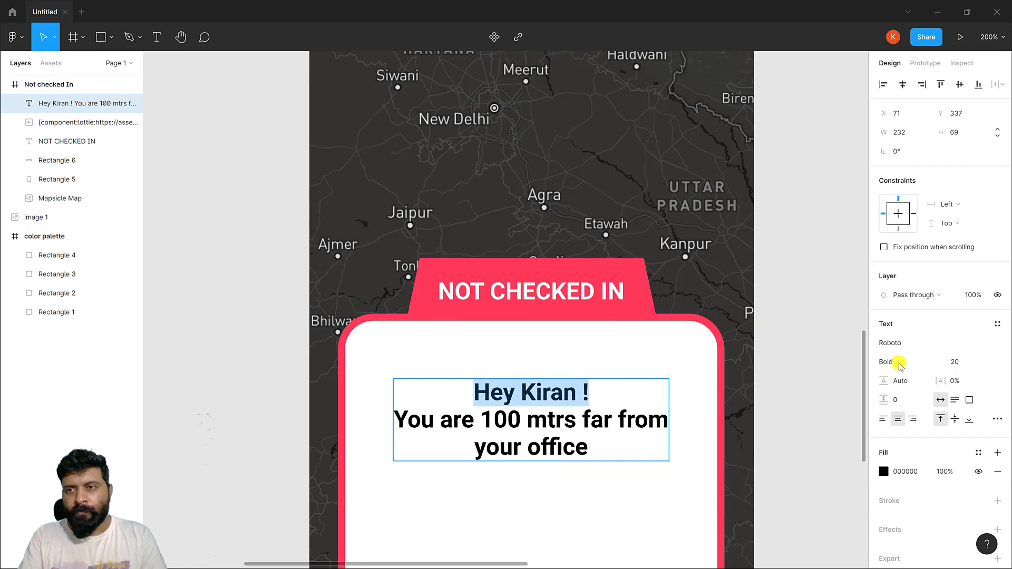
click(590, 447)
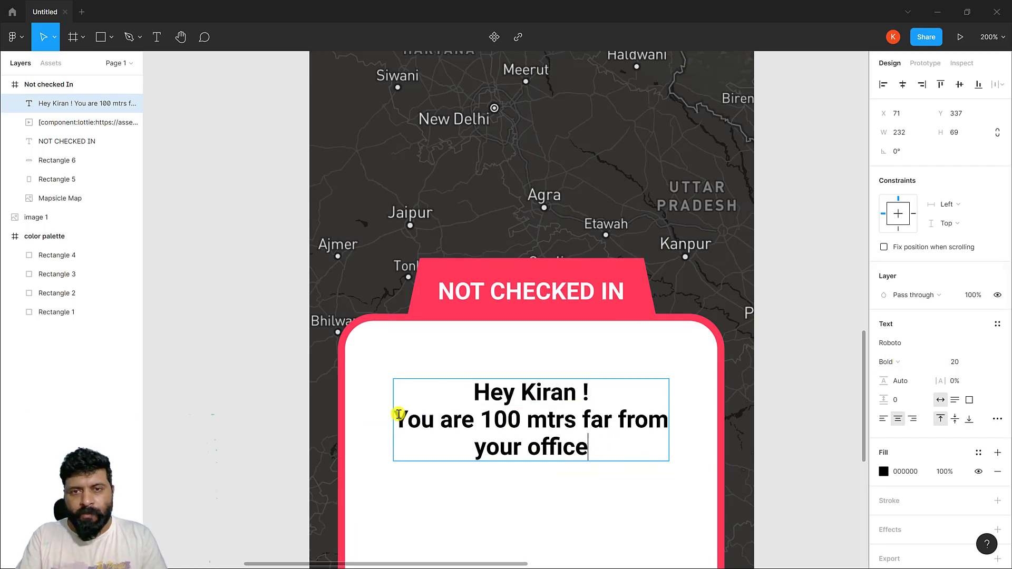
shift+click(399, 414)
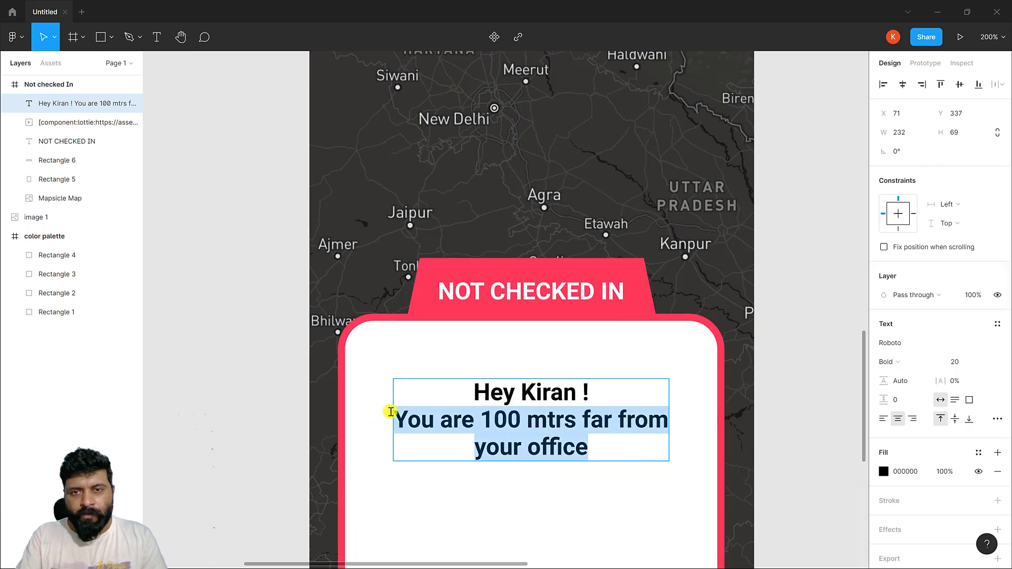
click(941, 365)
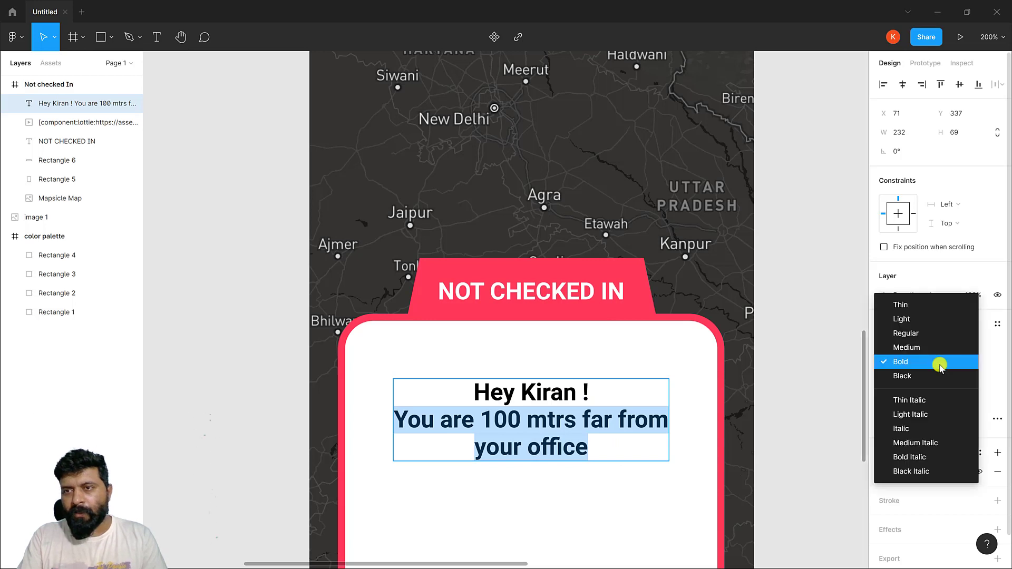
click(932, 323)
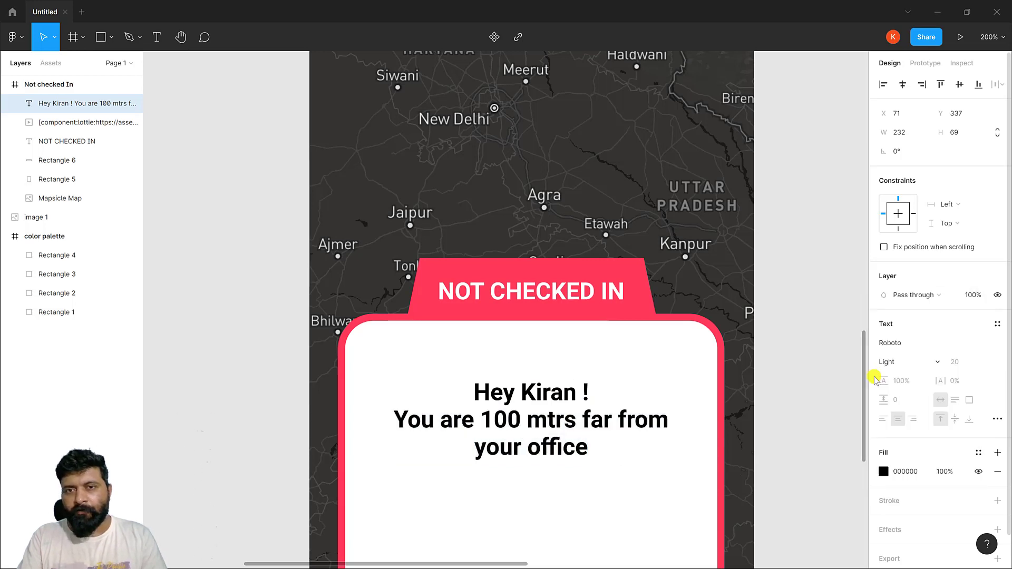
Step: Set the font size of the whole greeting text to 26 and deselect it
click(596, 393)
key(ctrl+a)
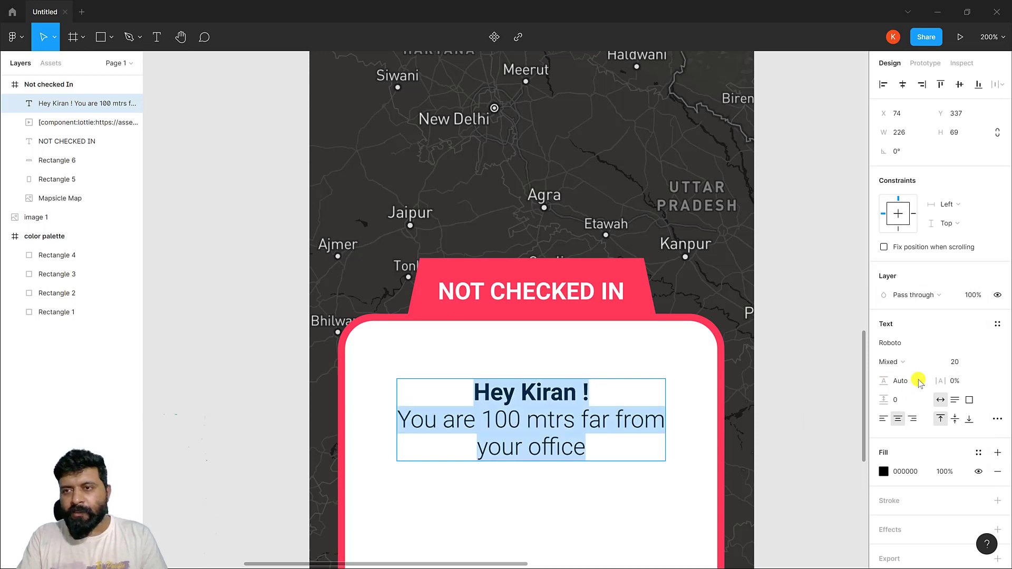
click(962, 362)
text(2)
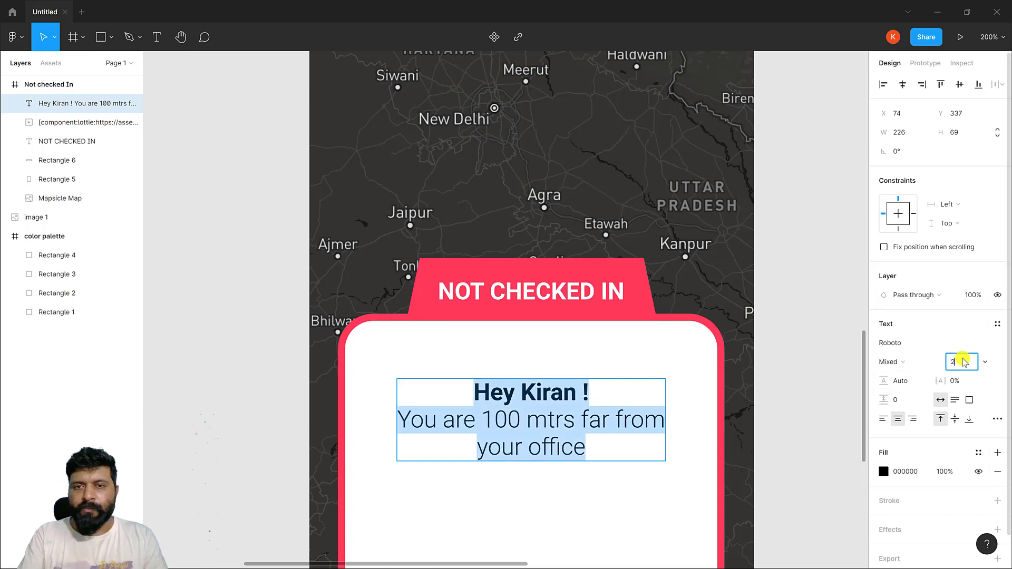
text(6)
key(Return)
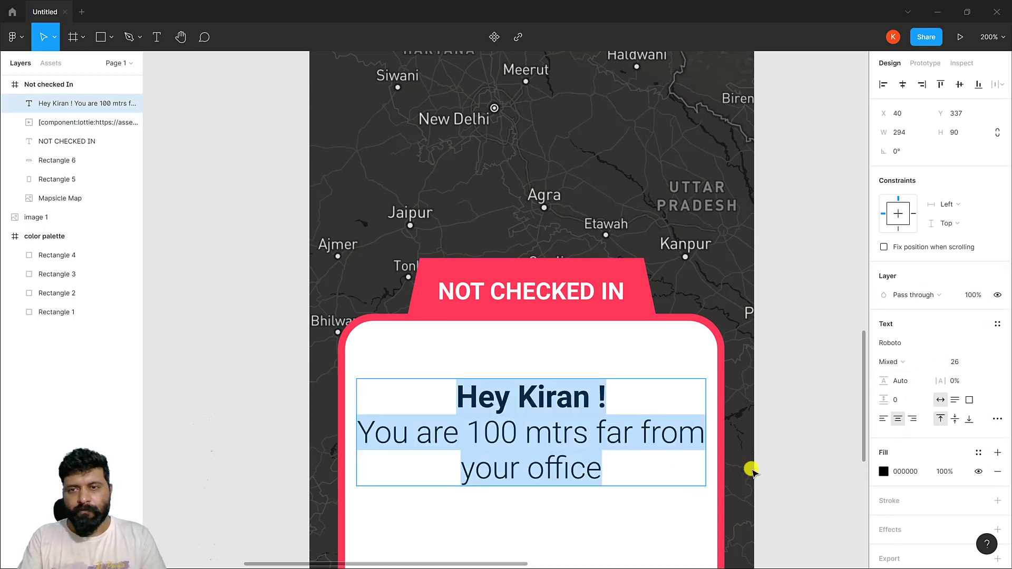
key(Escape)
key(alt)
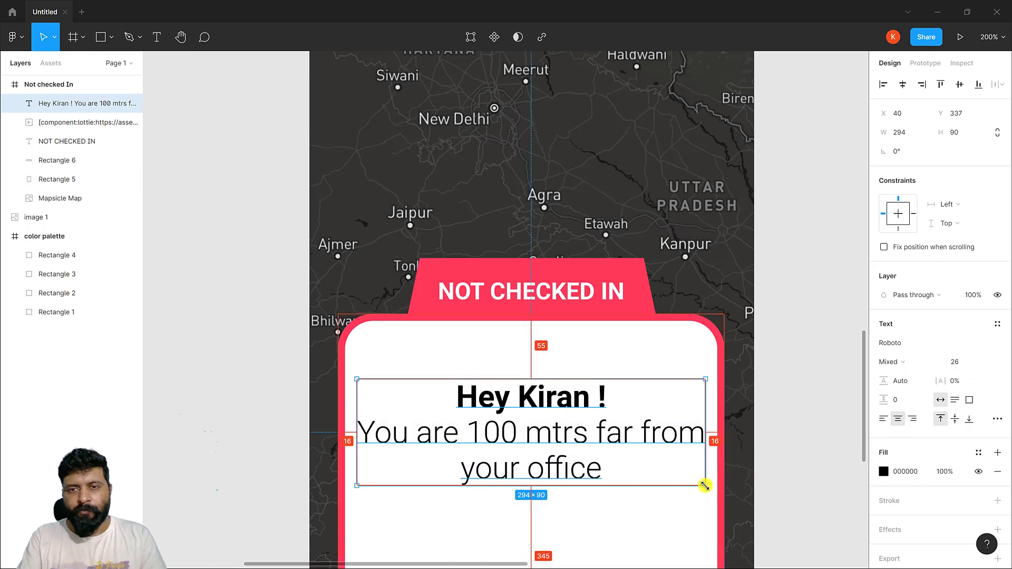
drag(706, 486, 699, 482)
key(ctrl+z)
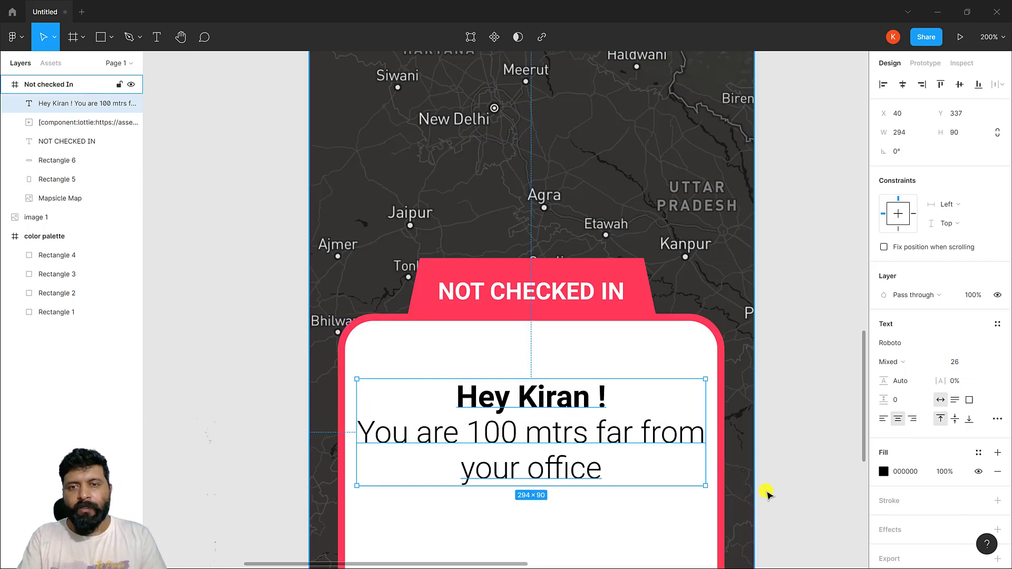
click(799, 485)
key(minus)
key(minus)
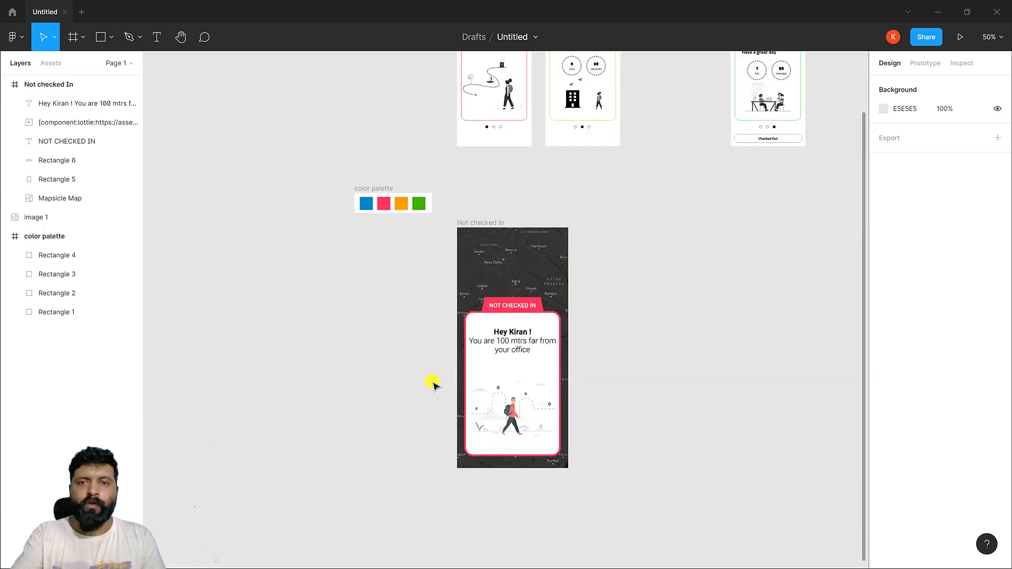
scroll(514, 366, up, 3)
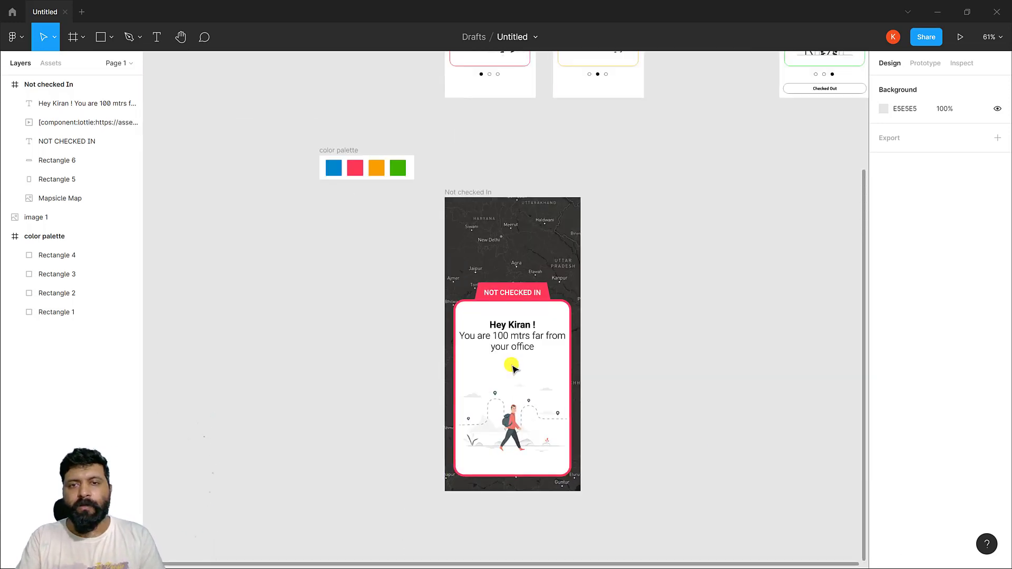
scroll(514, 364, up, 2)
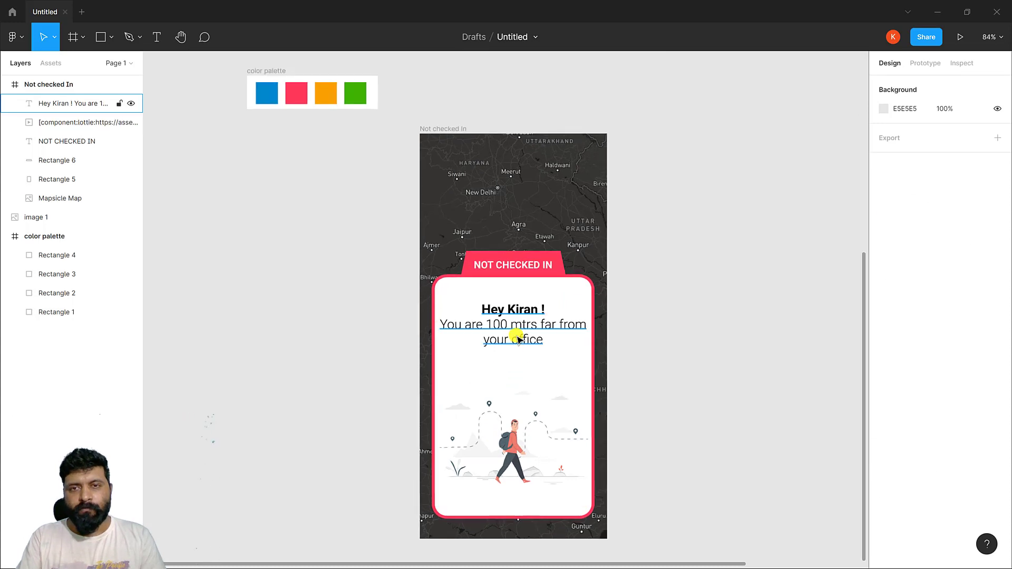
click(515, 340)
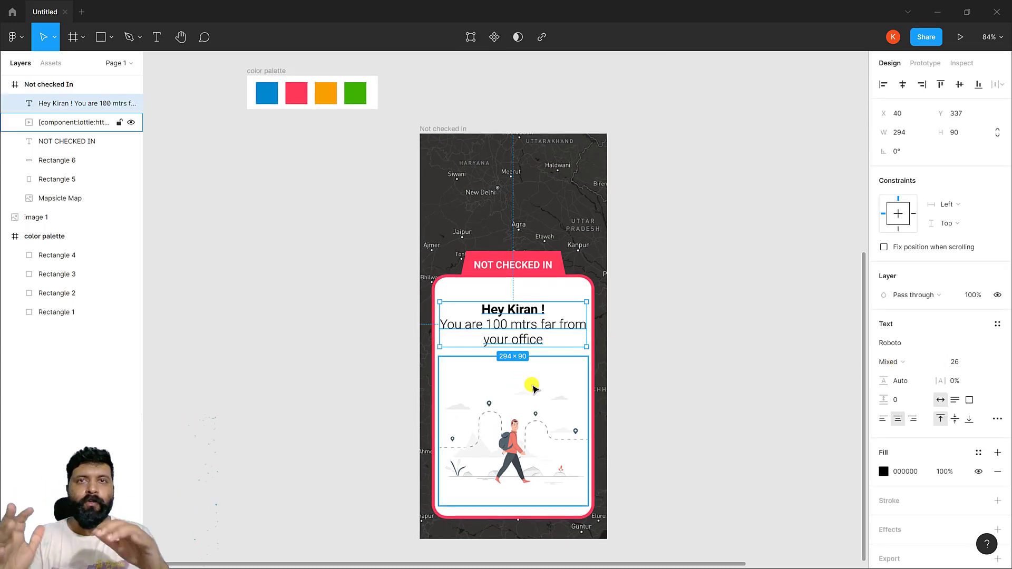
click(693, 423)
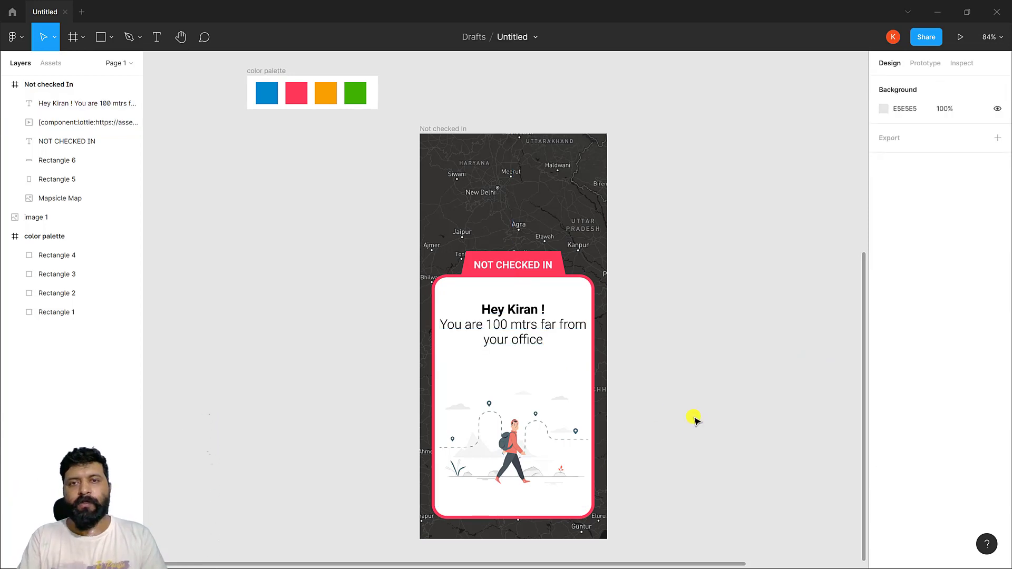
ctrl+scroll(609, 377, down, 2)
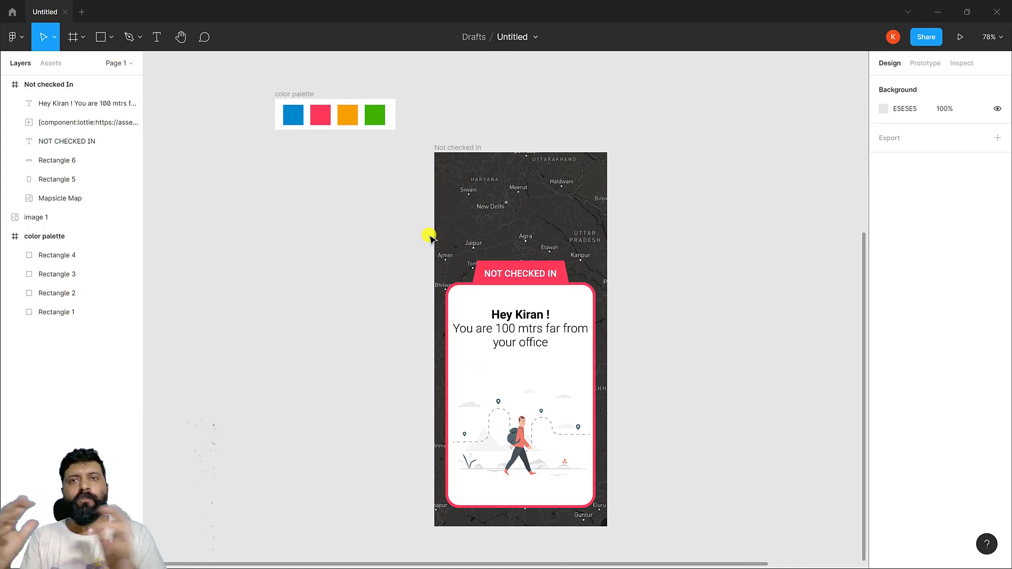
Step: Draw a three-segment zigzag route with the Pen tool across the map above the card, from north of Jaipur via New Delhi to Haldwani
click(136, 38)
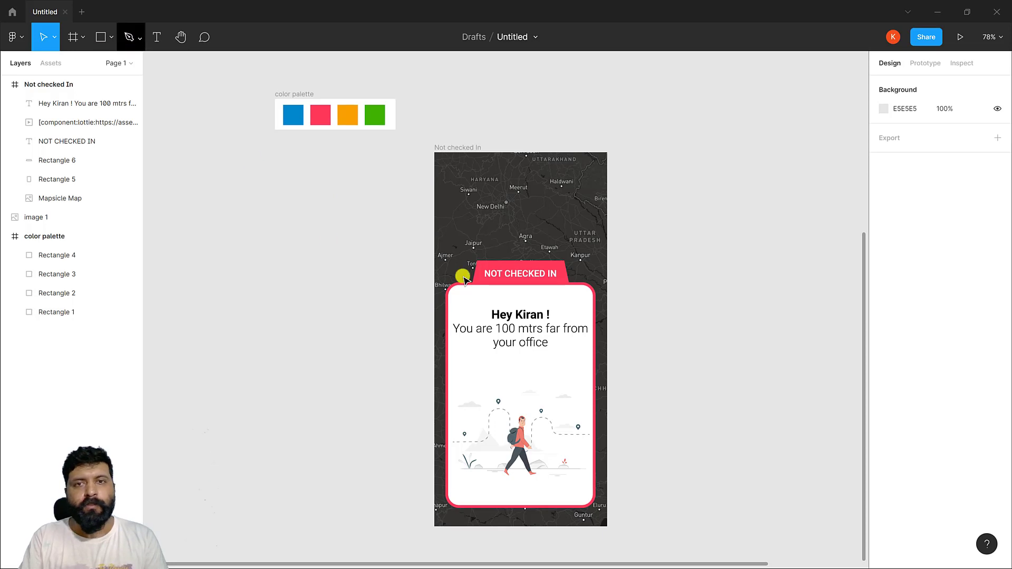
click(133, 67)
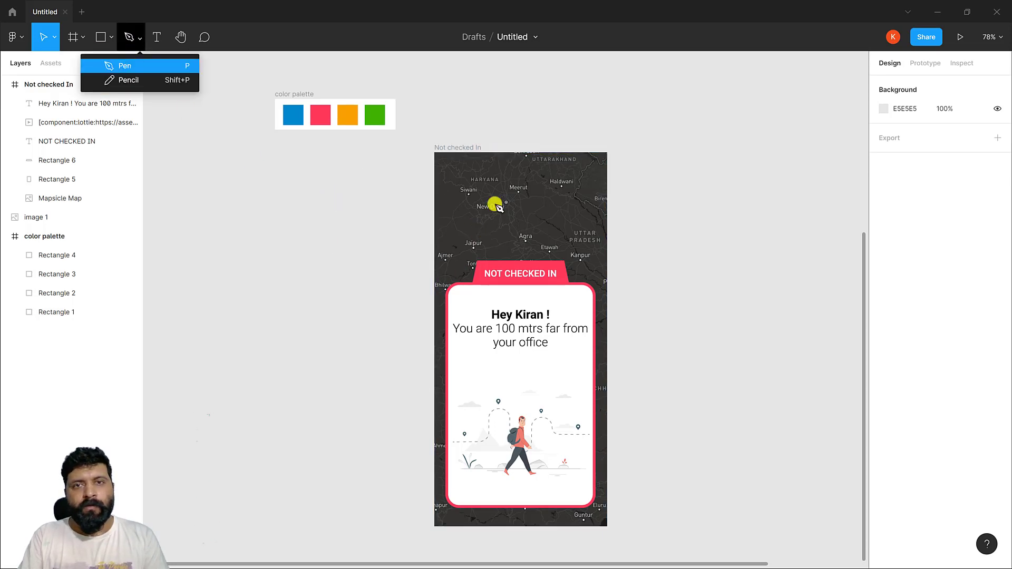
click(468, 226)
click(536, 219)
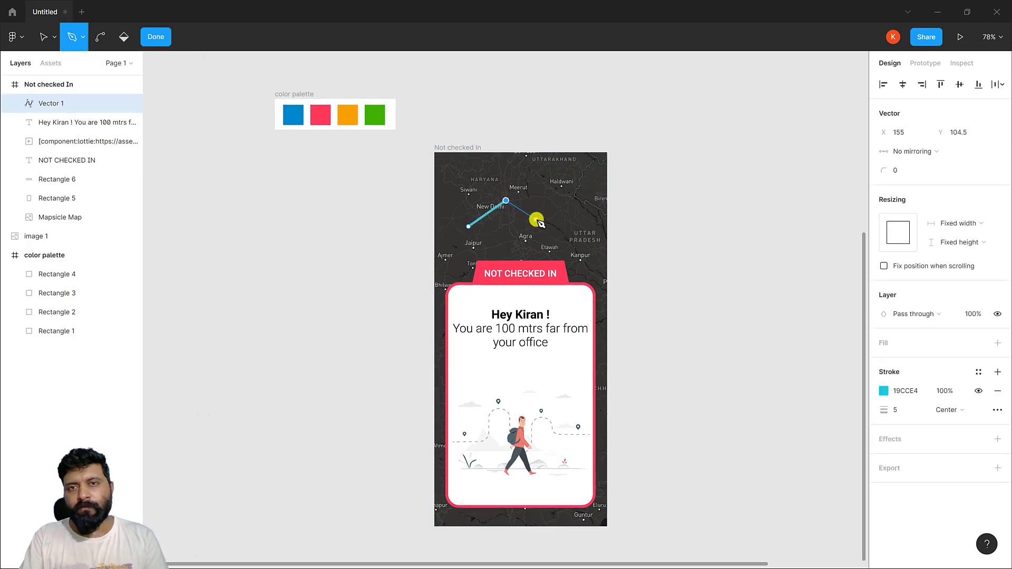
click(577, 178)
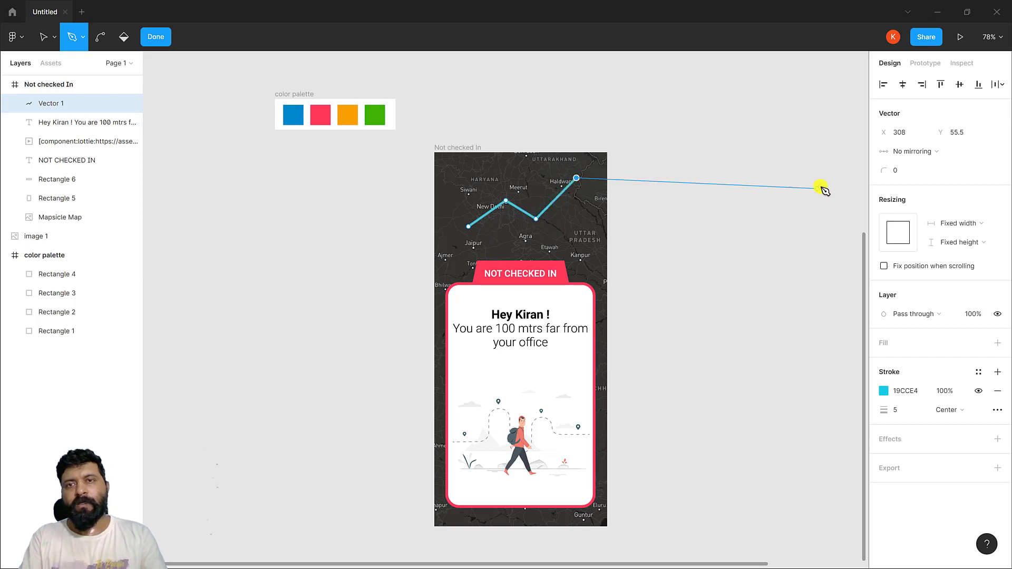
Step: Finish the route path on the map and recolour its stroke with the palette's blue, 0086CC
key(Escape)
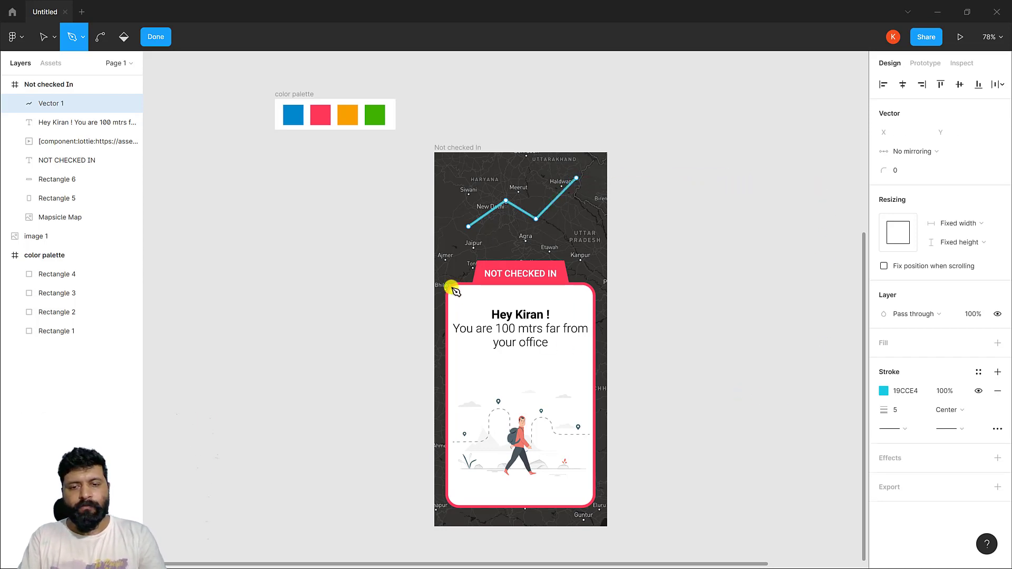
key(i)
click(293, 114)
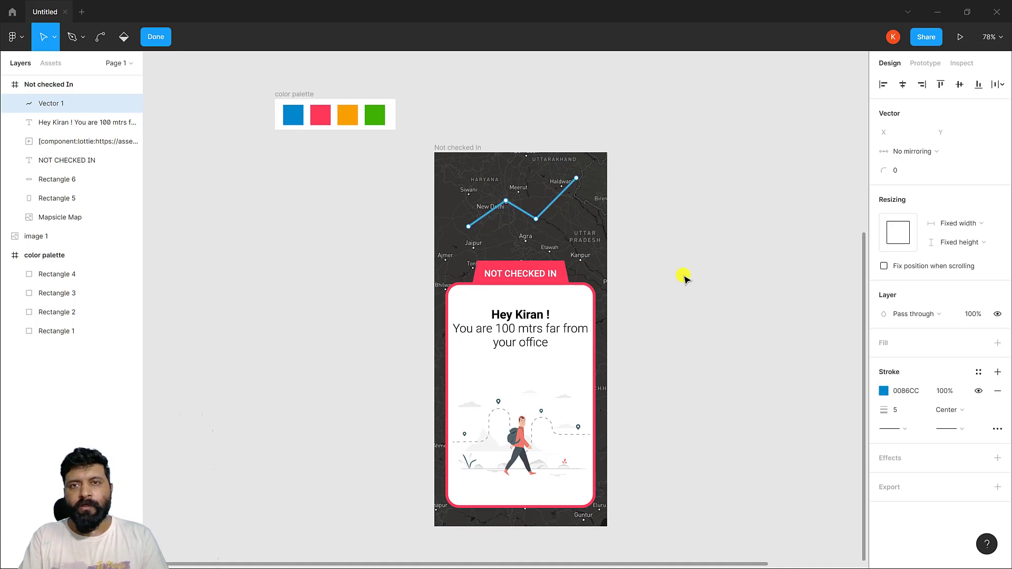
Step: Add a drop shadow to the route and colour it 0086CC at 100% opacity
click(997, 459)
click(883, 478)
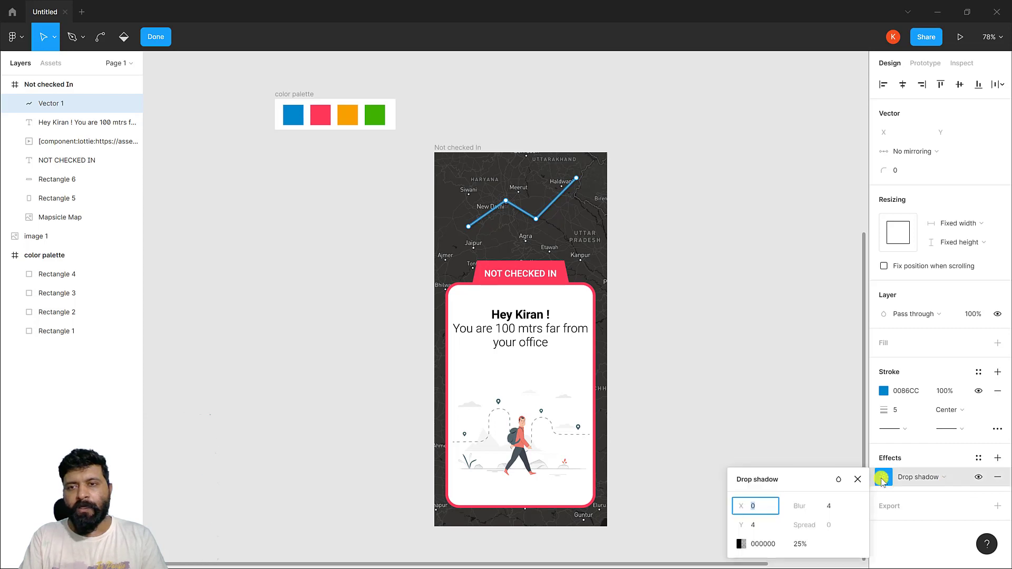
click(742, 544)
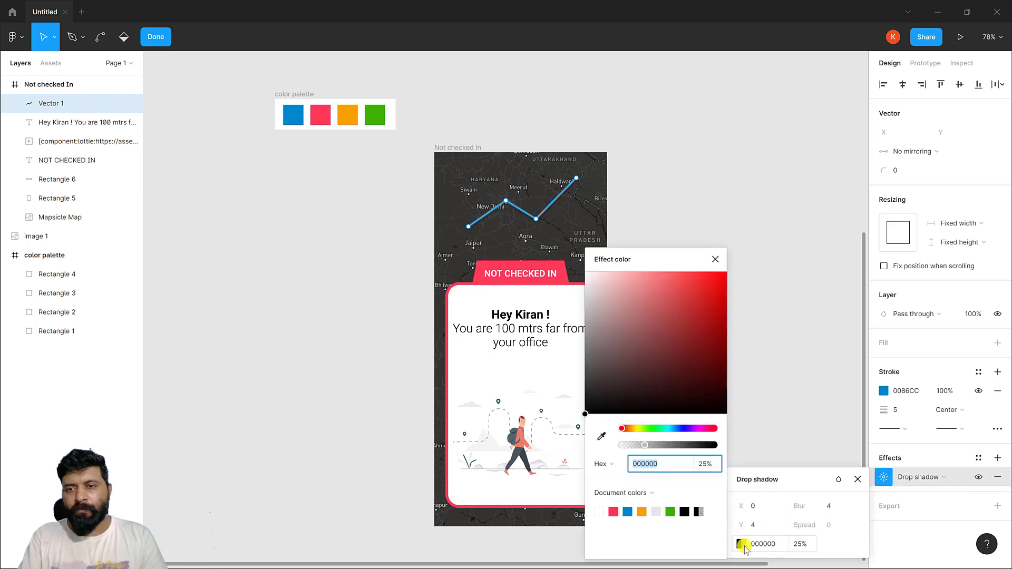
click(627, 513)
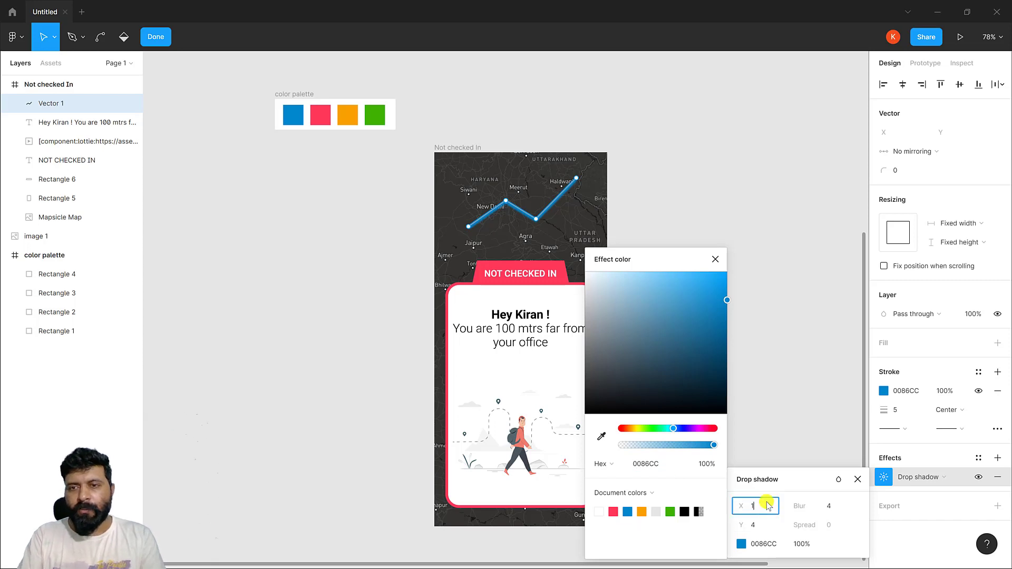
Step: Set the route shadow's X and Y offsets to 10 and its blur to 10
key(Tab)
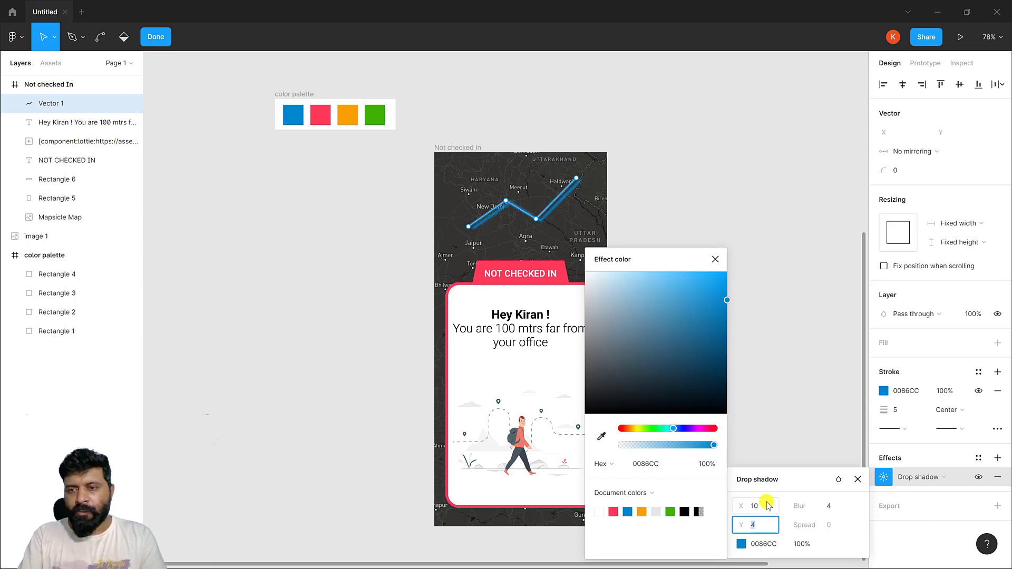
text(10)
key(Tab)
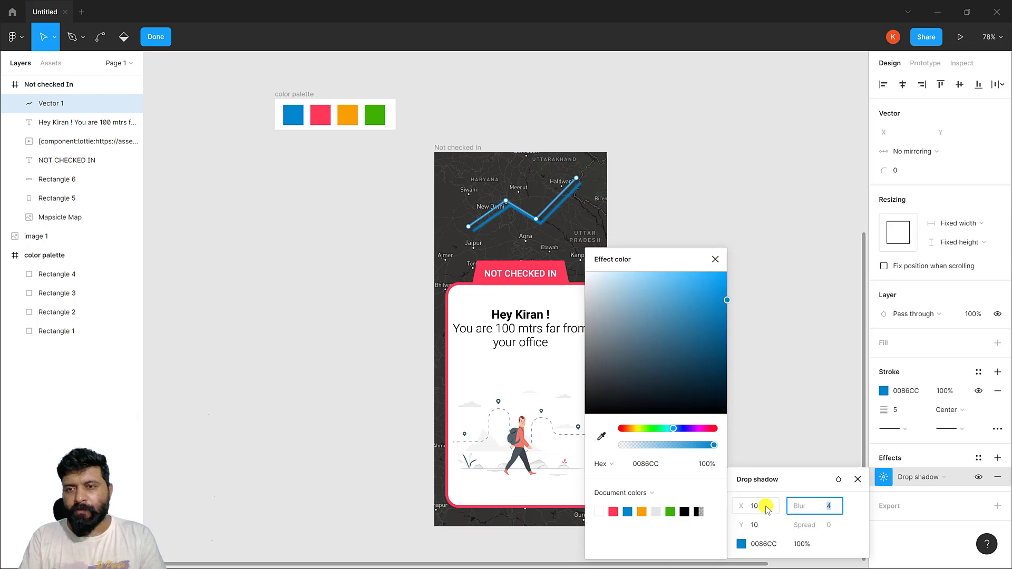
key(Return)
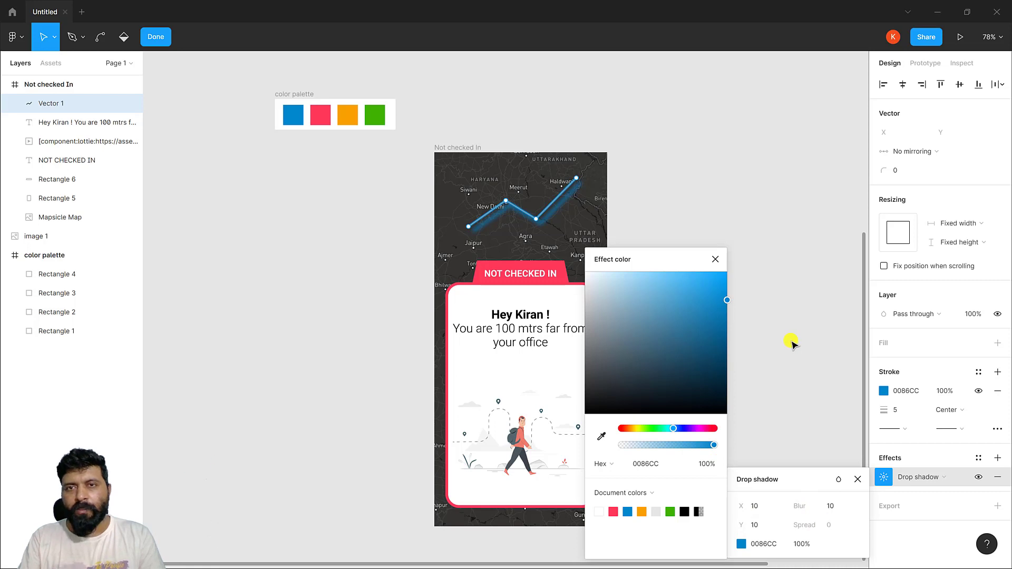
Step: Change the route shadow's offset to X 4 and Y 6, lower its opacity to 56%, and deselect the route
key(Escape)
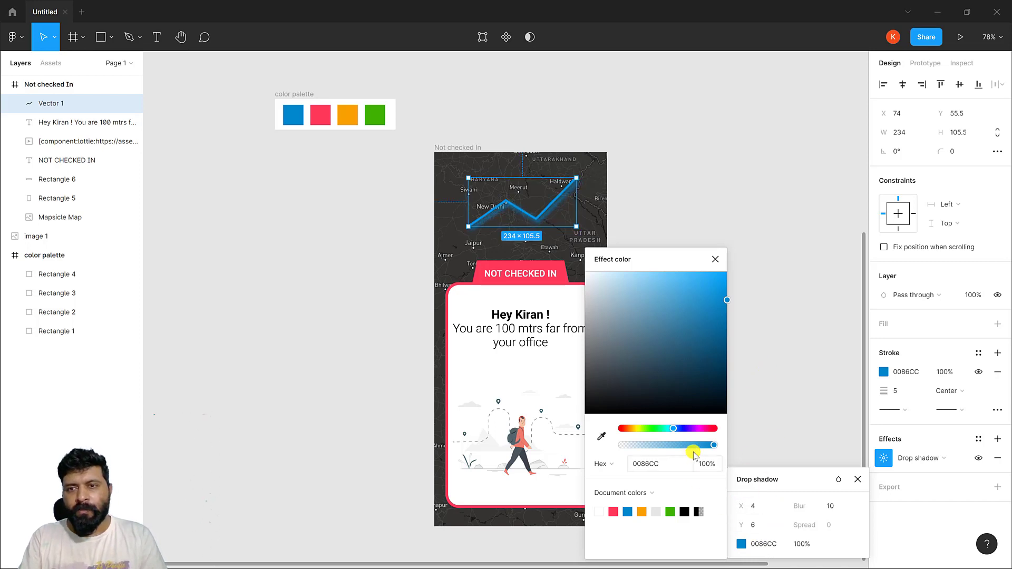
drag(714, 445, 677, 447)
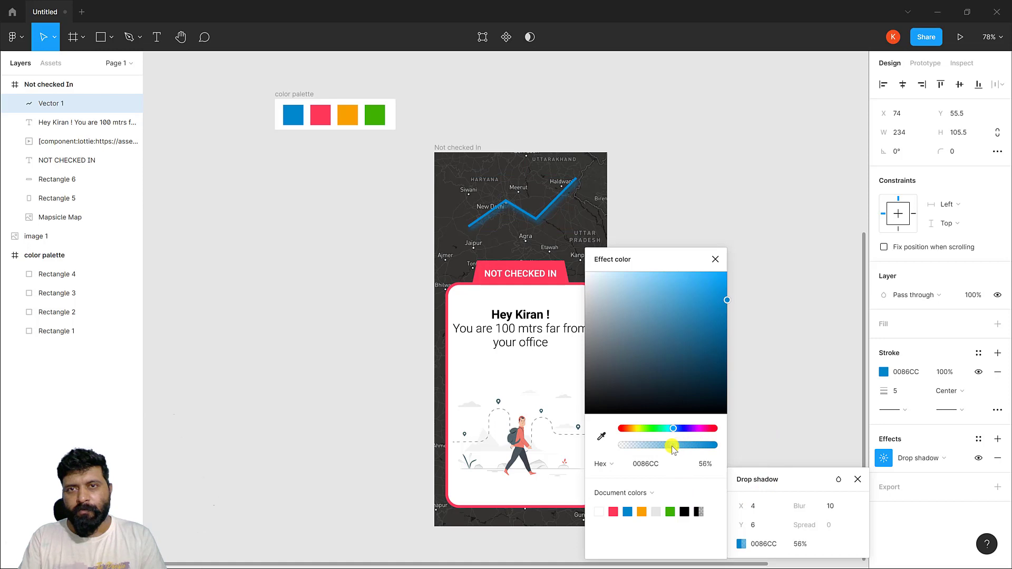
click(696, 178)
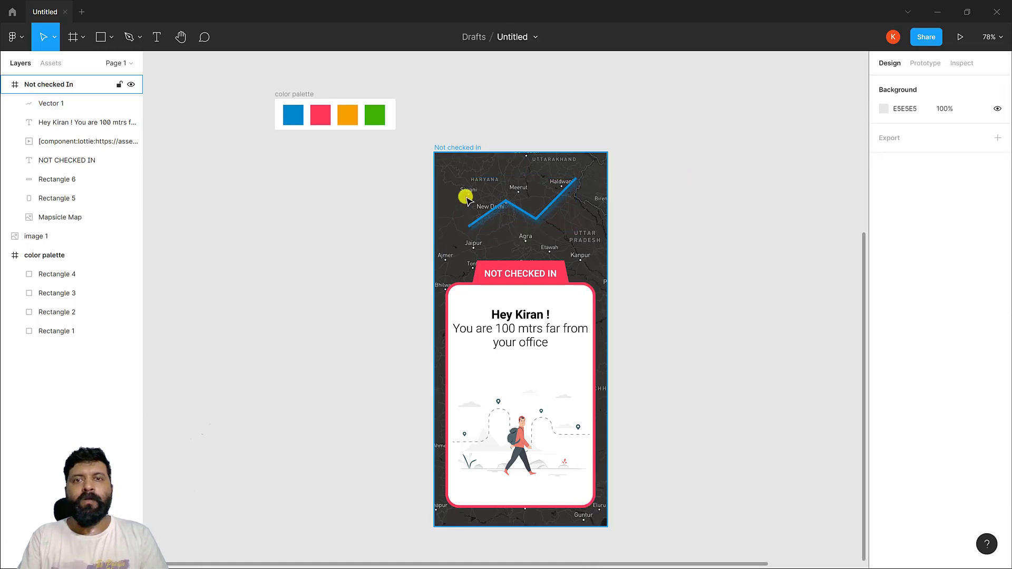
Step: Draw a 24 × 24 circle with the Ellipse tool over the route's start point north of Jaipur
scroll(468, 185, up, 3)
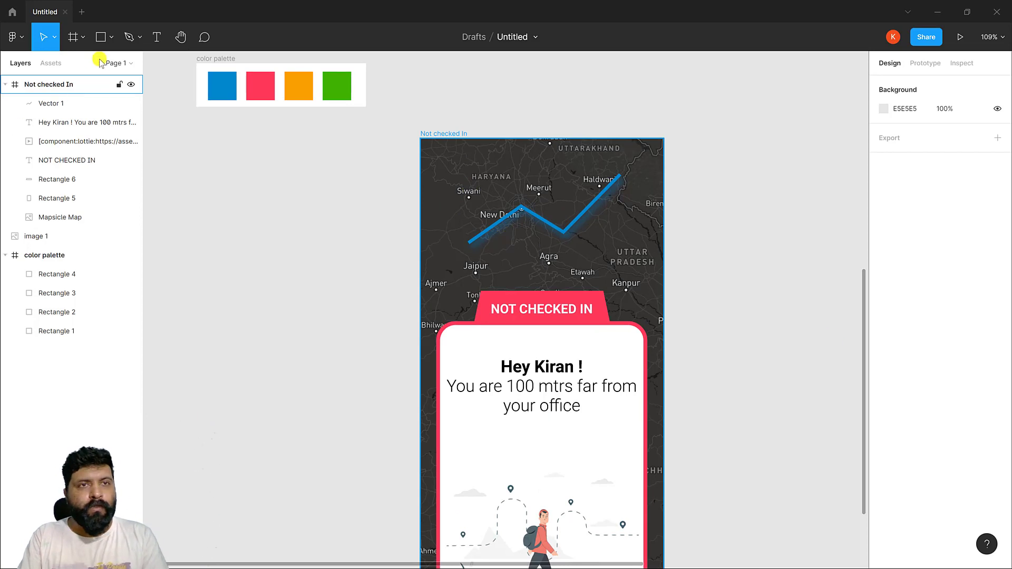
click(111, 38)
click(83, 108)
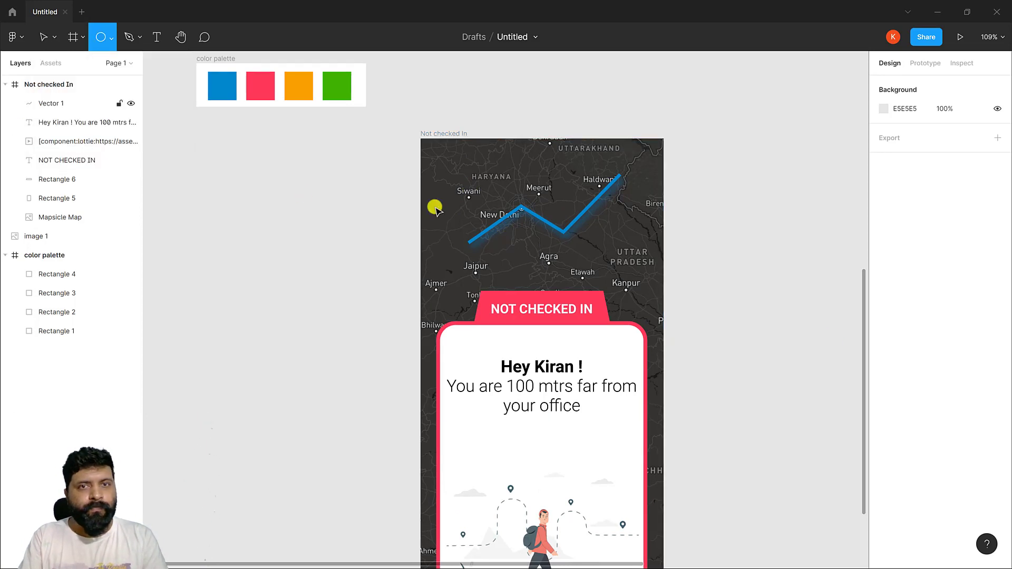
mouse_move(463, 239)
mouse_down()
mouse_move(475, 254)
mouse_move(469, 248)
mouse_up()
key(v)
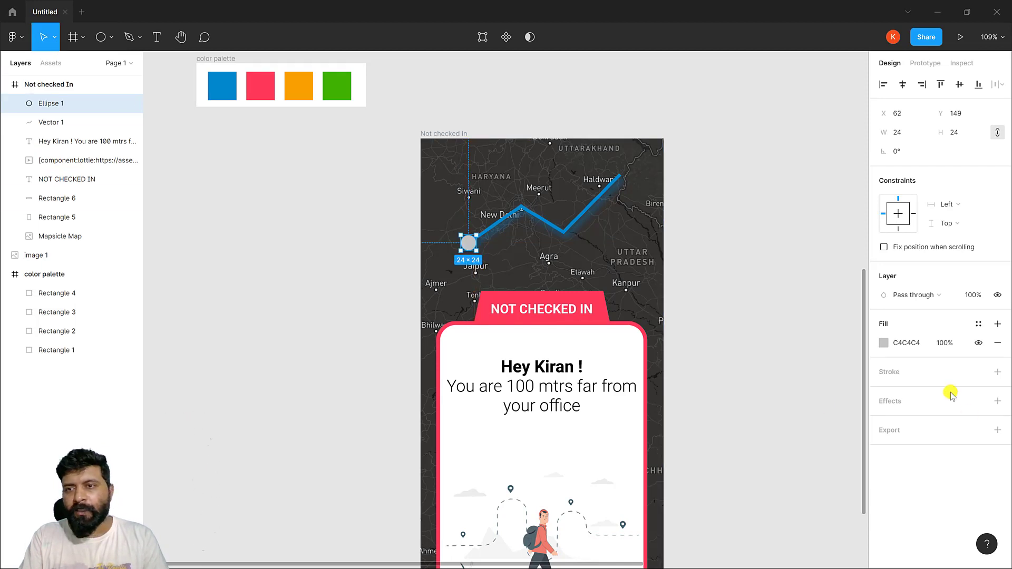
Step: Fill the circle at the route's start with white, FFFFFF
click(880, 349)
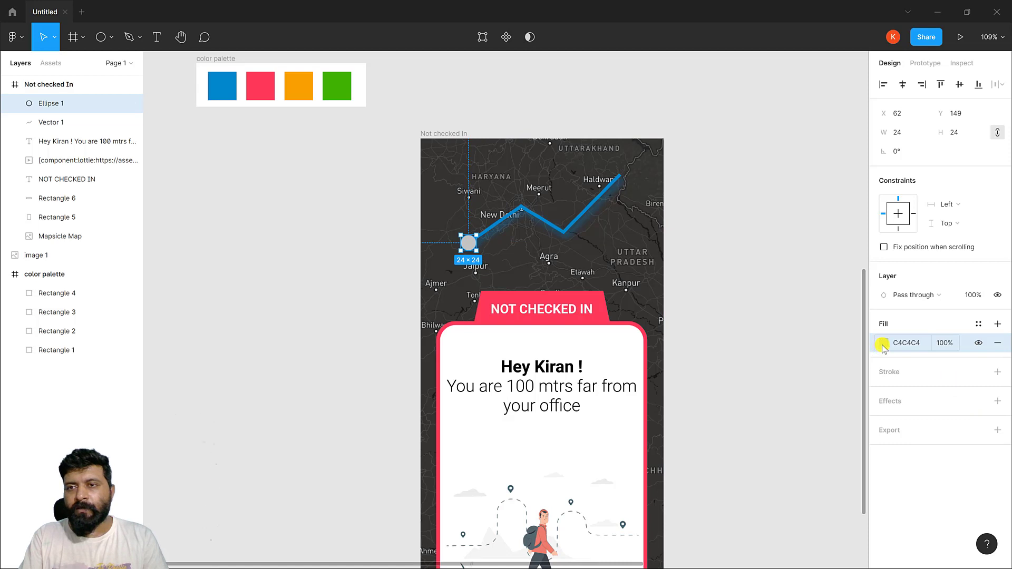
click(884, 348)
drag(836, 345, 698, 215)
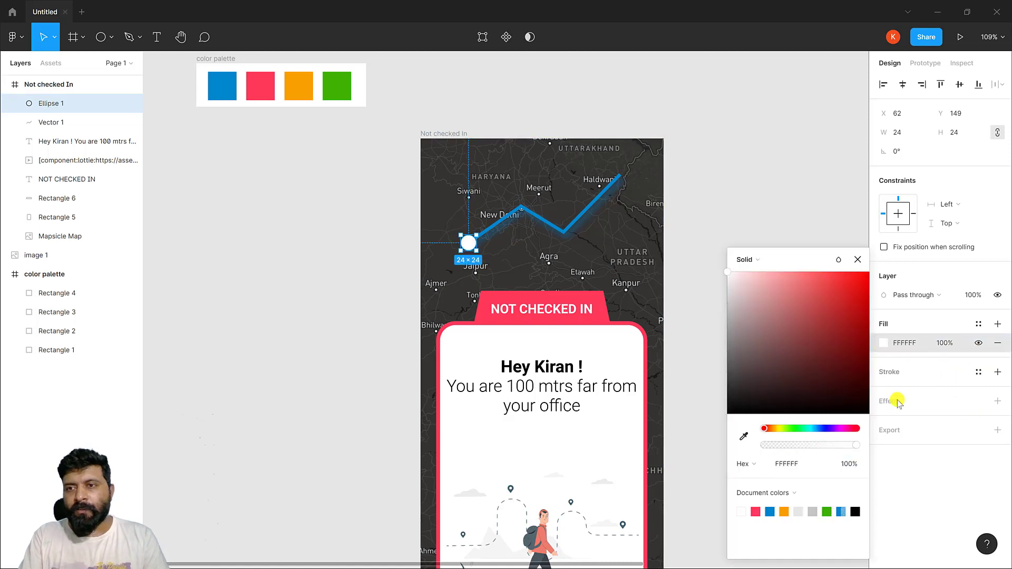
Step: Add an inside stroke to the circle, coloured 0086CC with a thickness of 4
click(933, 379)
click(997, 372)
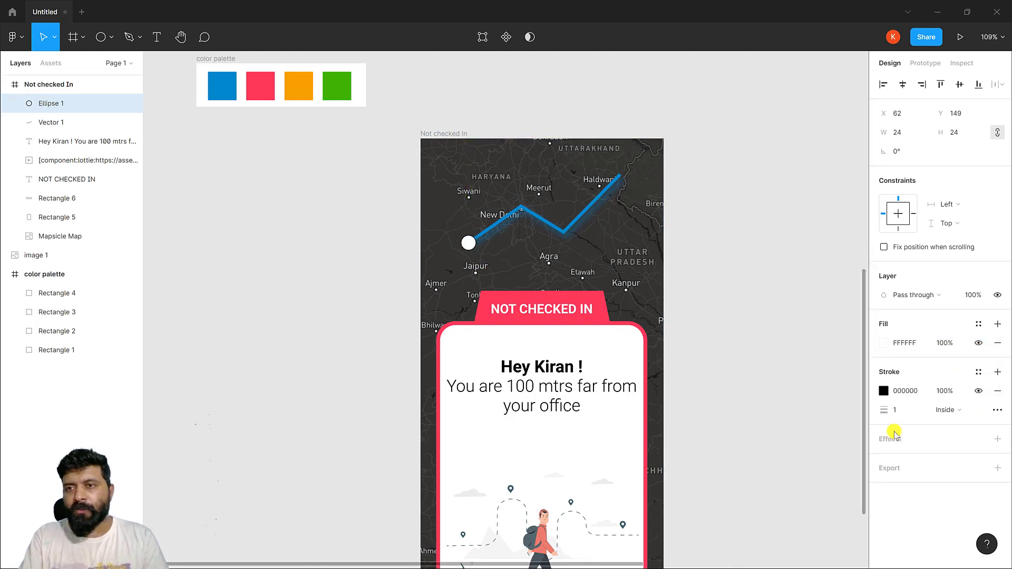
click(884, 391)
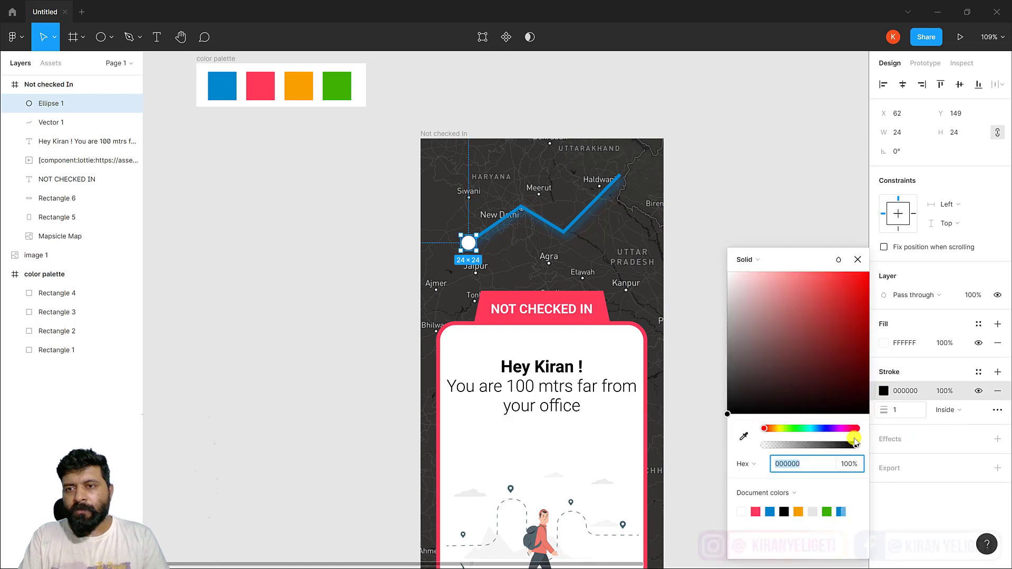
click(771, 512)
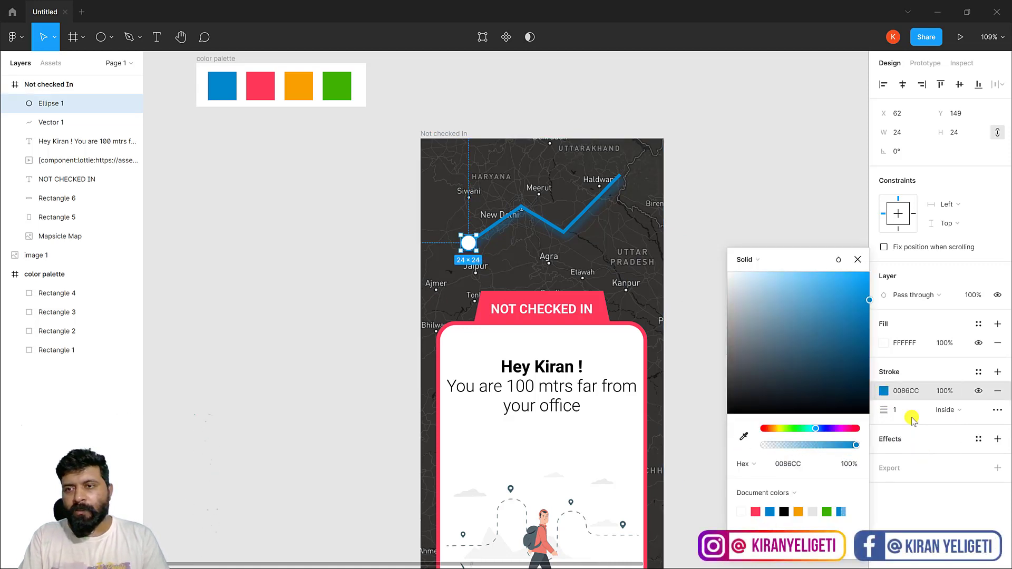
key(Return)
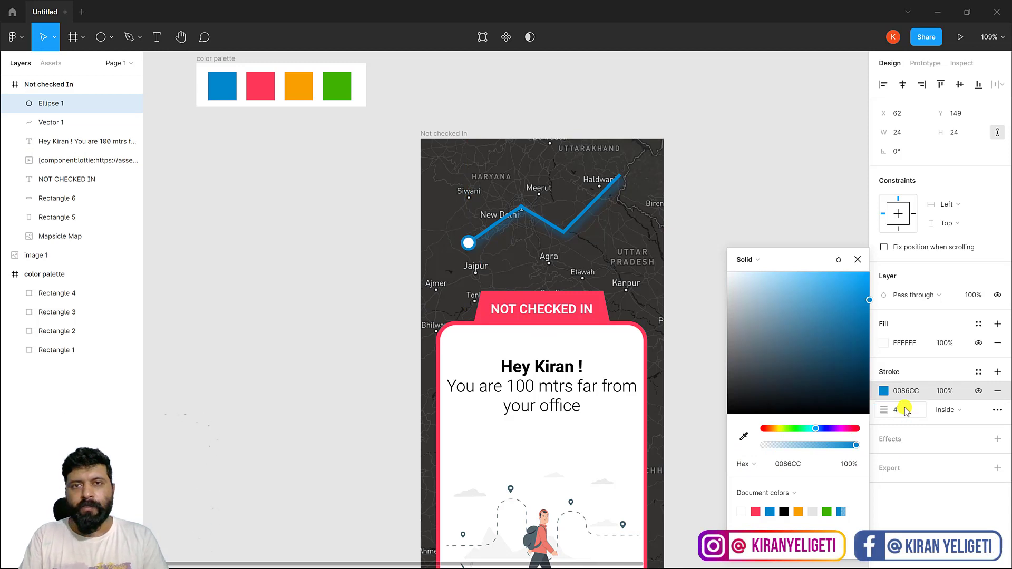
Step: Set the circle's stroke thickness to 3 and deselect it
click(906, 410)
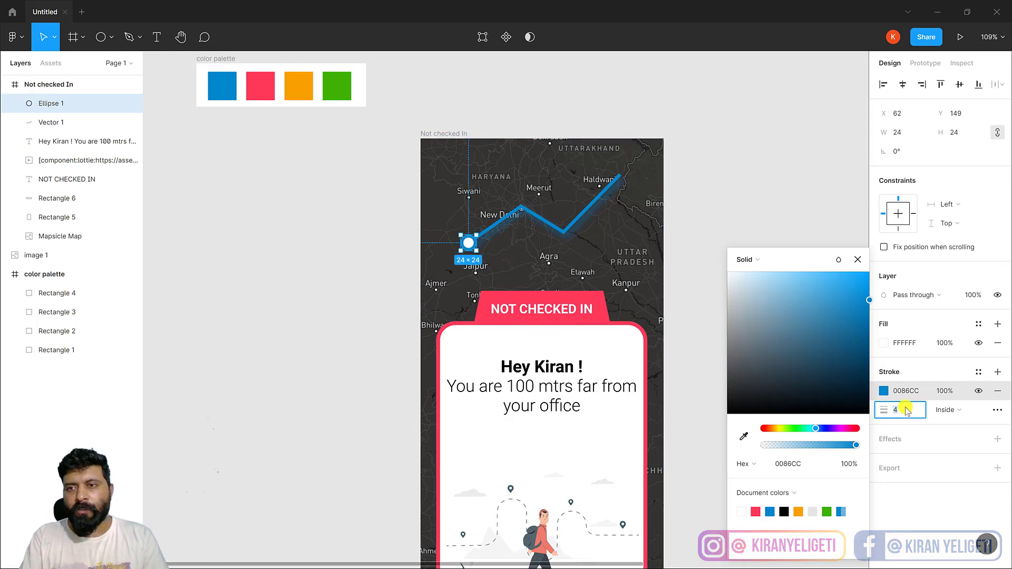
text(3)
key(Return)
click(367, 232)
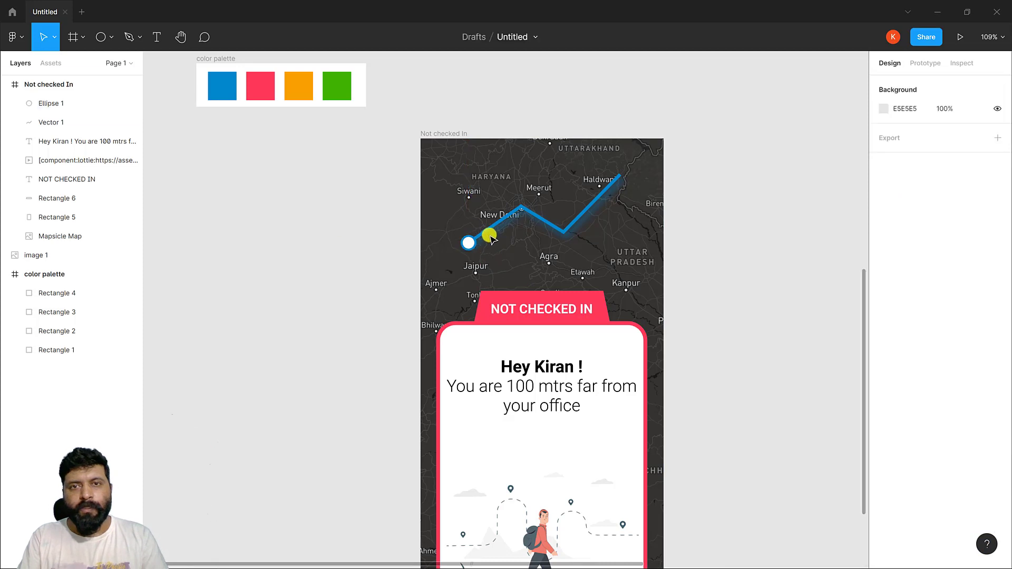
Step: Enlarge the start circle to 28 × 28 and place a copy of it at the route's end beside Haldwani
click(470, 244)
drag(477, 253, 629, 175)
click(741, 260)
click(468, 243)
click(755, 210)
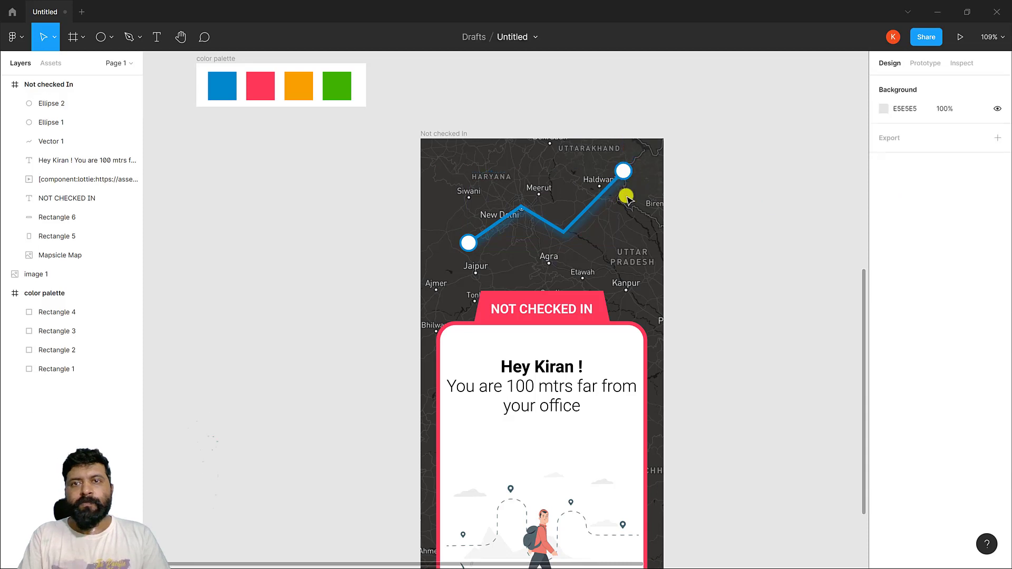
click(623, 169)
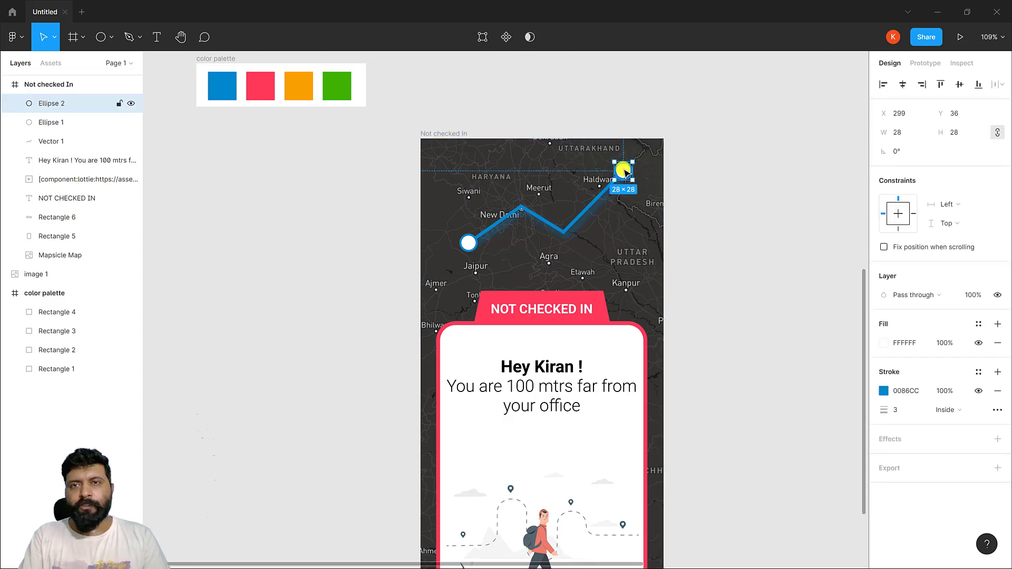
click(701, 269)
Step: Run the Iconify plugin and search its icons for "office"
right_click(706, 262)
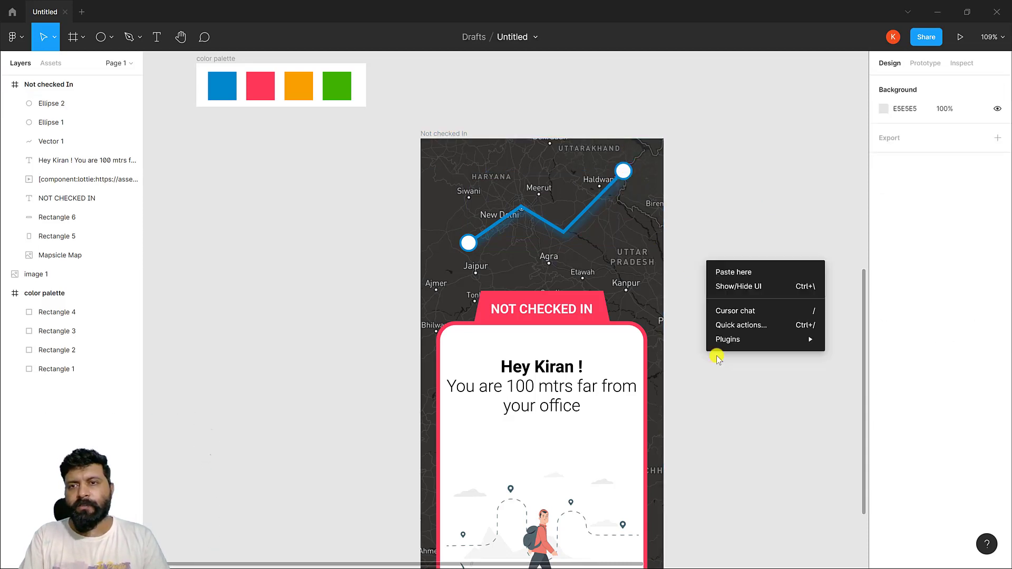
mouse_move(736, 340)
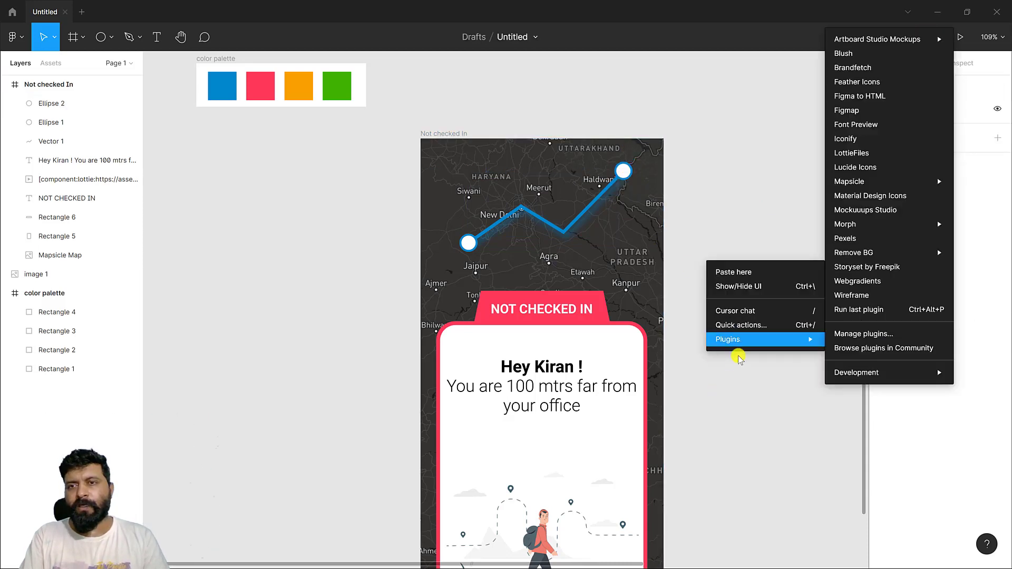
click(878, 141)
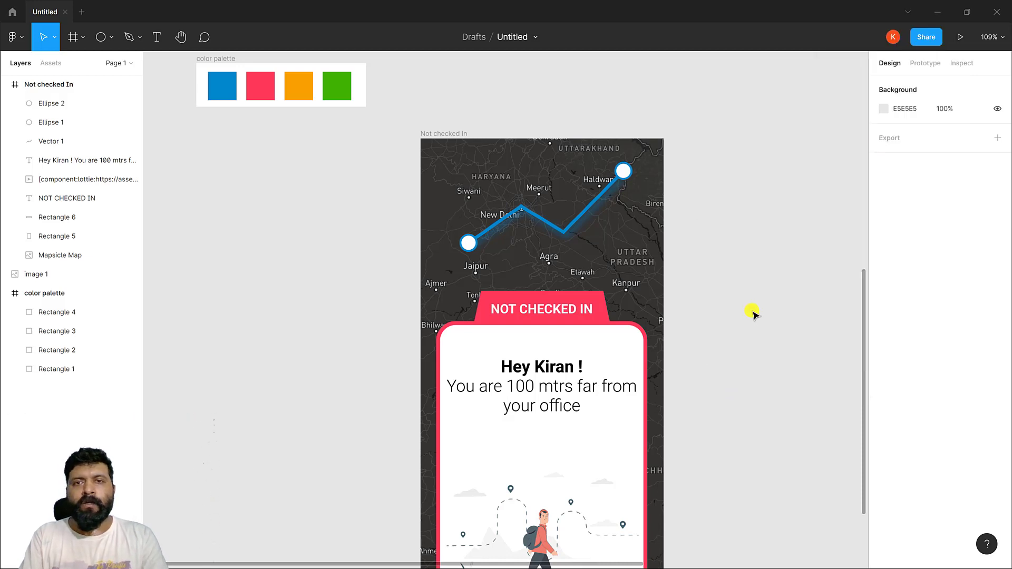
text(office)
key(Return)
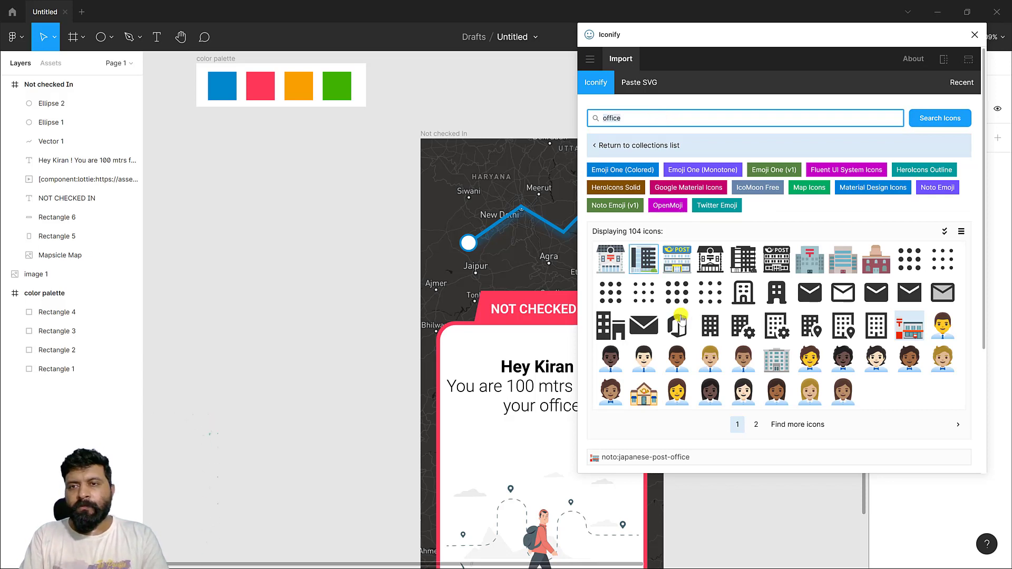
Step: Import the heroicons-outline:office-building icon at 24 × 24 and close the plugin window
click(743, 292)
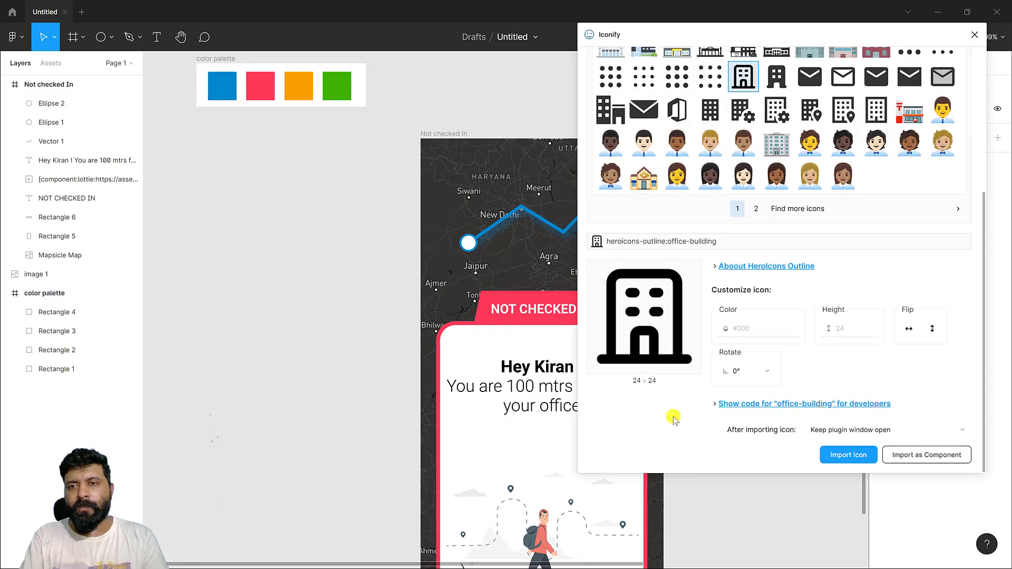
click(844, 456)
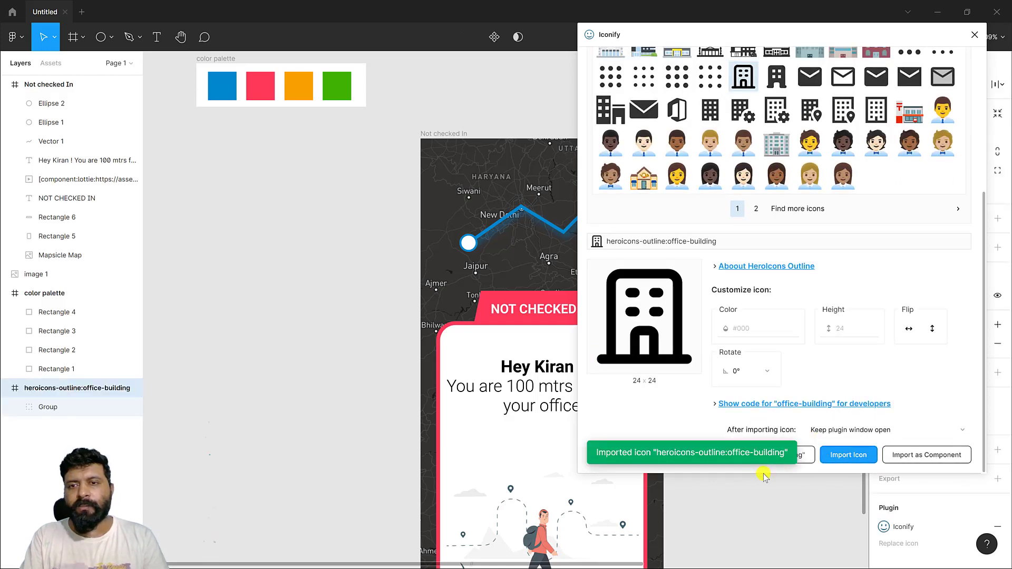
click(975, 34)
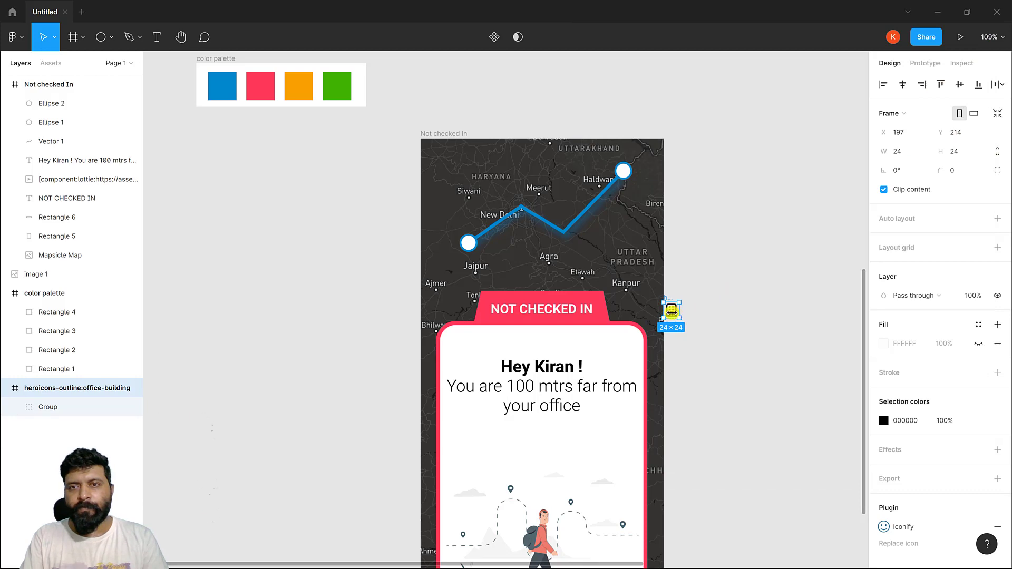
Step: Move the office-building icon onto the white circle at the route's end beside Haldwani
drag(674, 316, 625, 177)
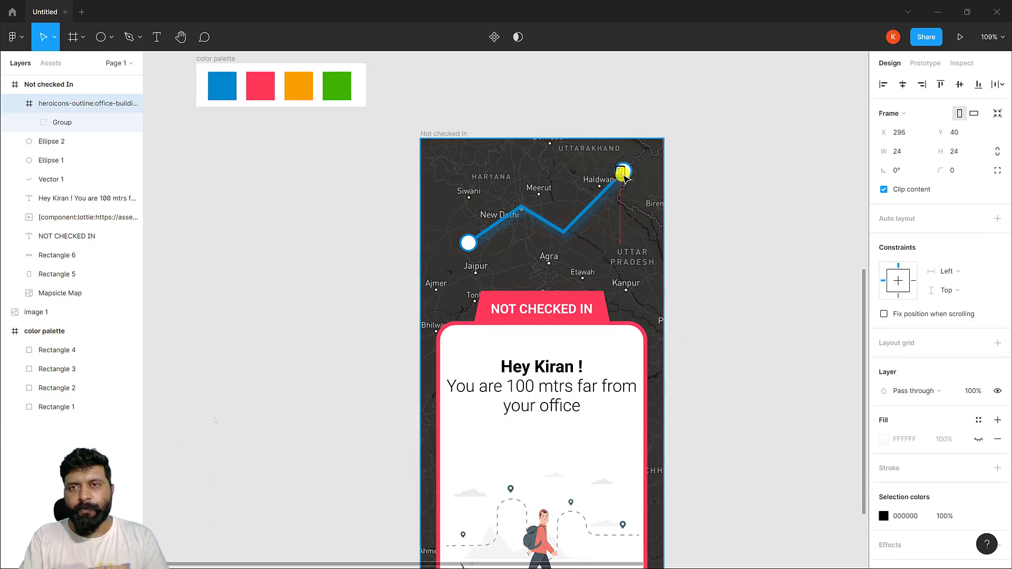
scroll(572, 221, up, 10)
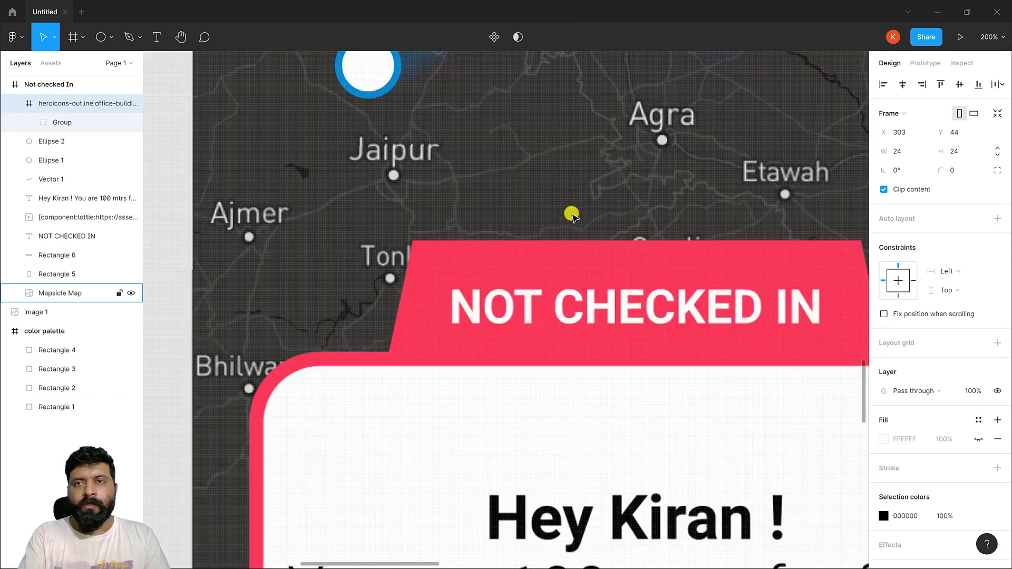
scroll(376, 552, up, 15)
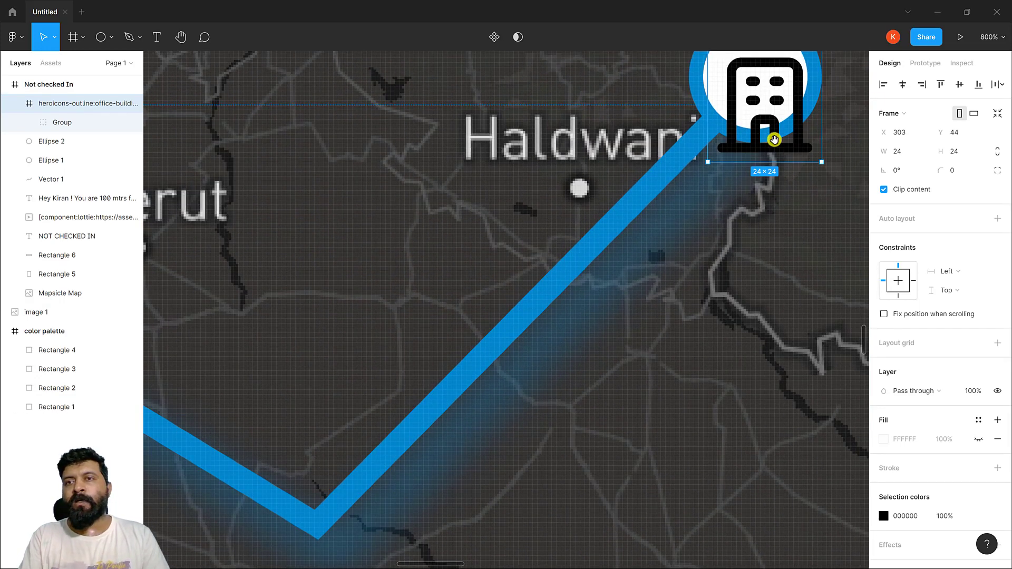
scroll(768, 165, up, 4)
scroll(768, 165, right, 2)
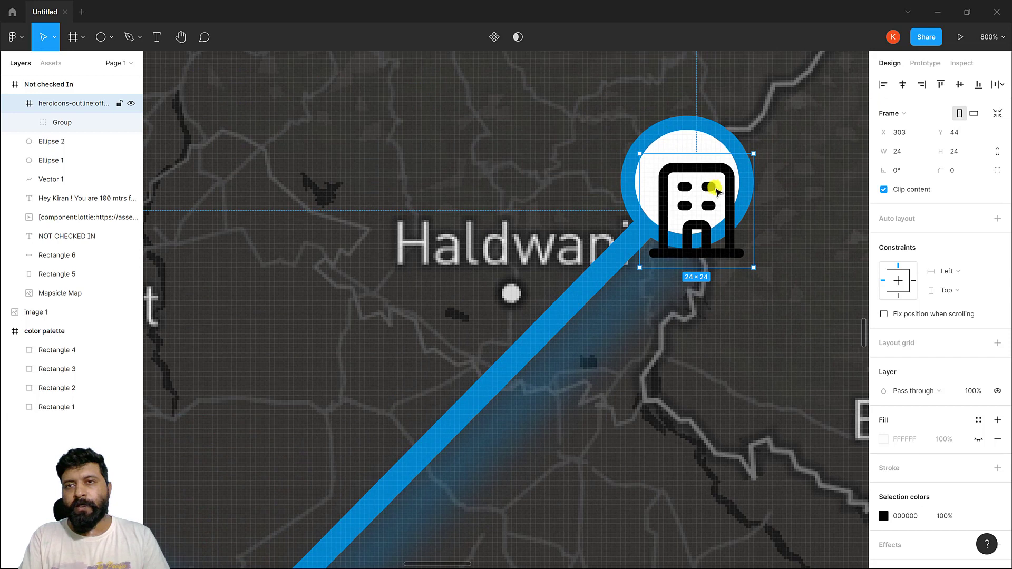
drag(717, 191, 717, 195)
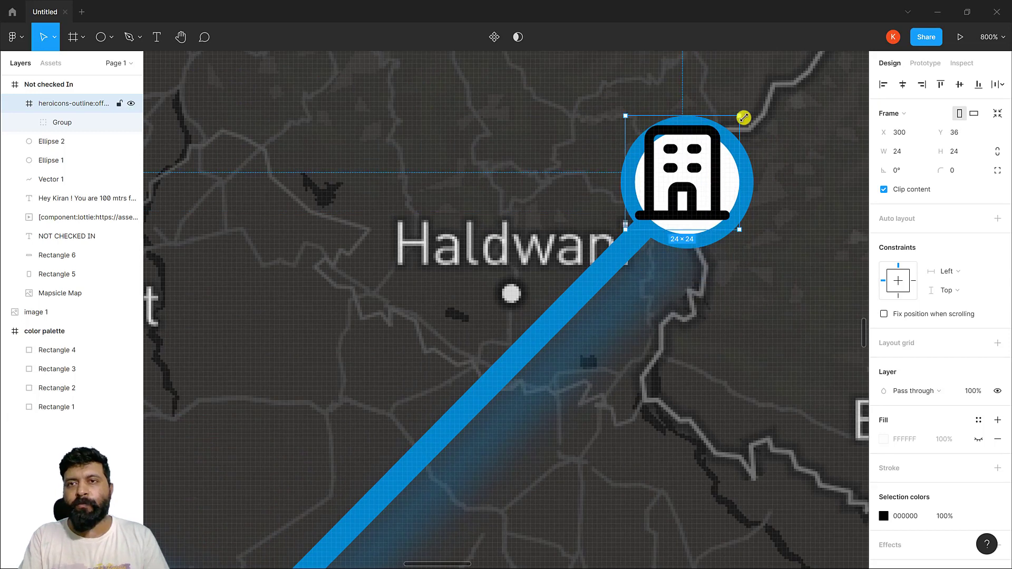
Step: Shrink the office-building icon to 18 × 18 and nudge it to the centre of the end circle
drag(735, 142, 725, 175)
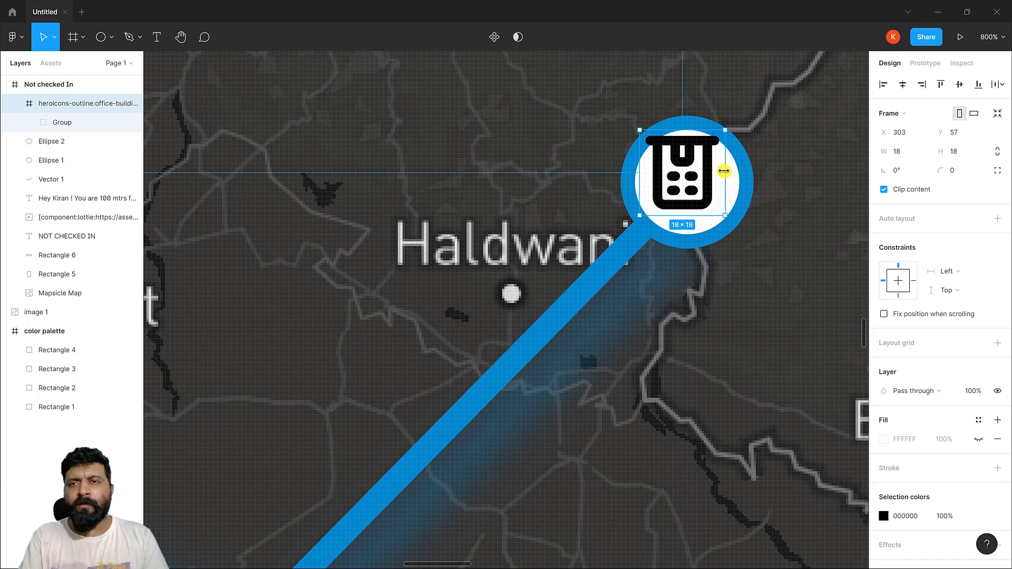
key(ctrl+z)
drag(739, 230, 725, 205)
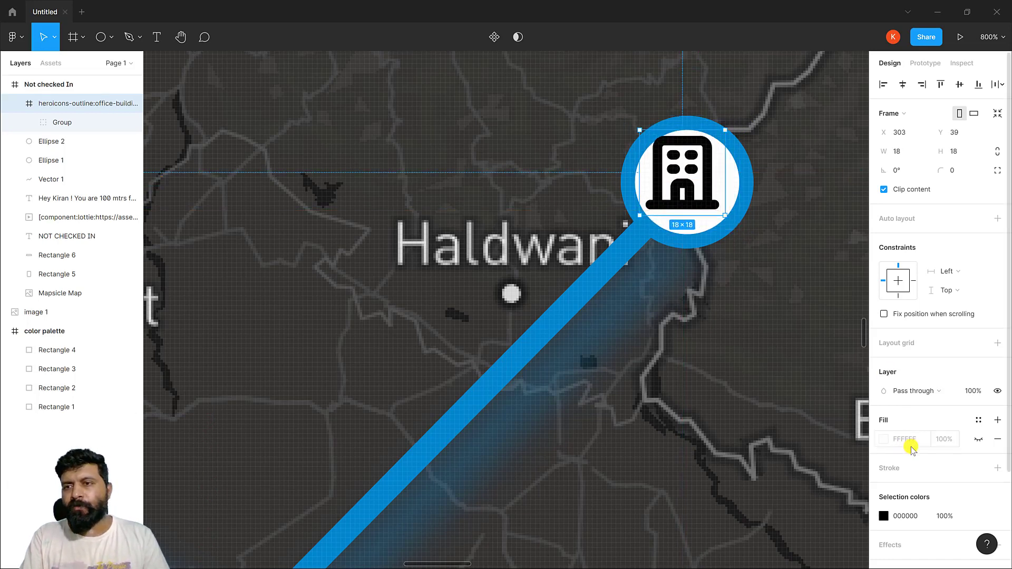
key(Down)
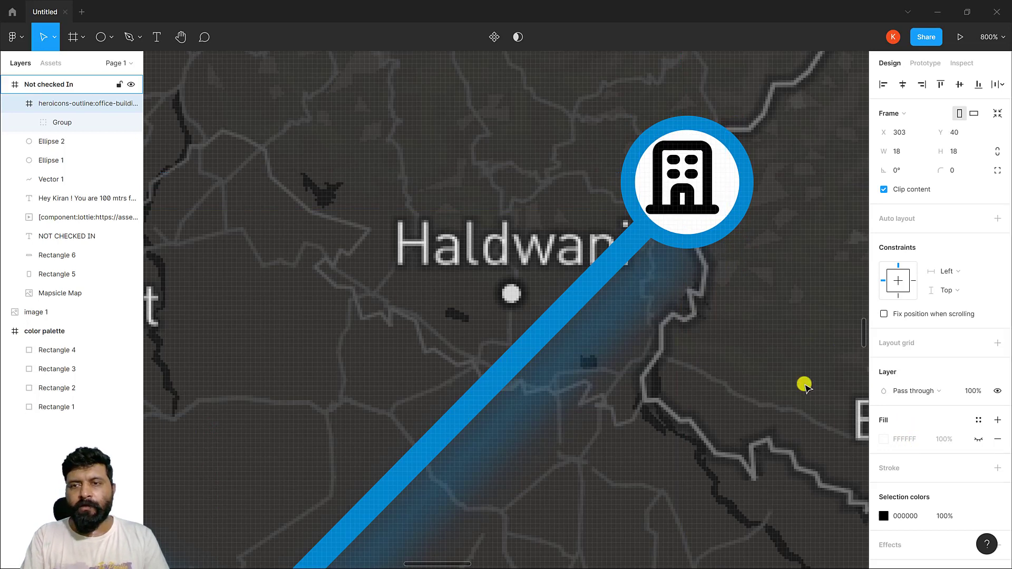
key(Right)
key(Down)
key(ctrl+minus)
key(ctrl+minus)
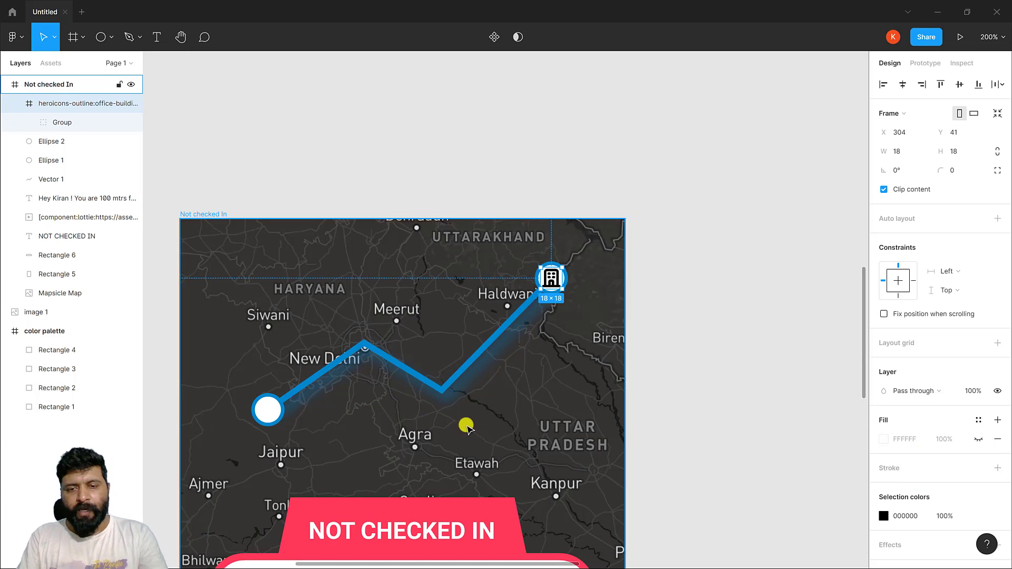
Step: Recolour the office-building icon's inner group stroke to the blue 0086CC and deselect it
key(i)
click(476, 352)
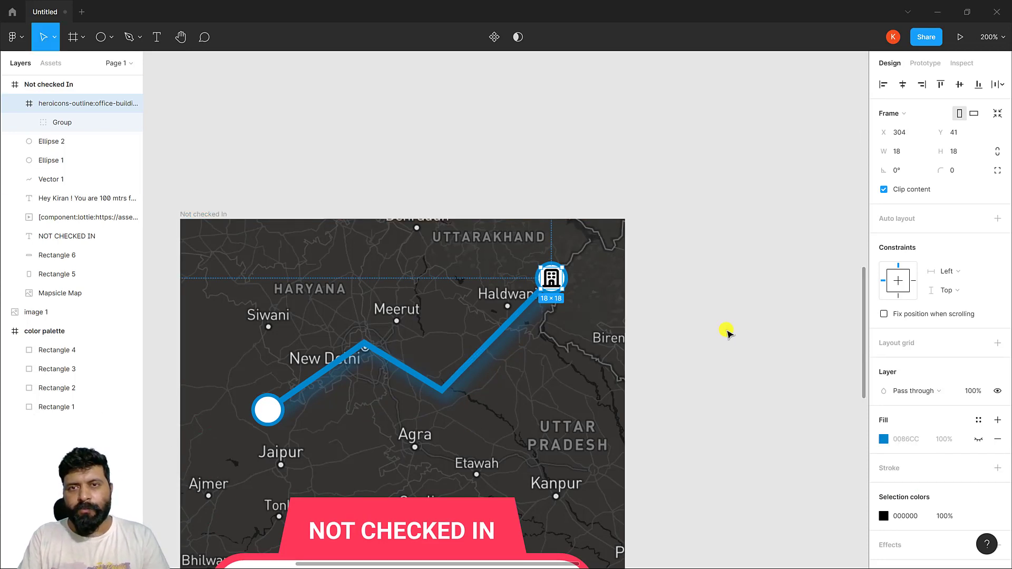
click(645, 340)
click(558, 286)
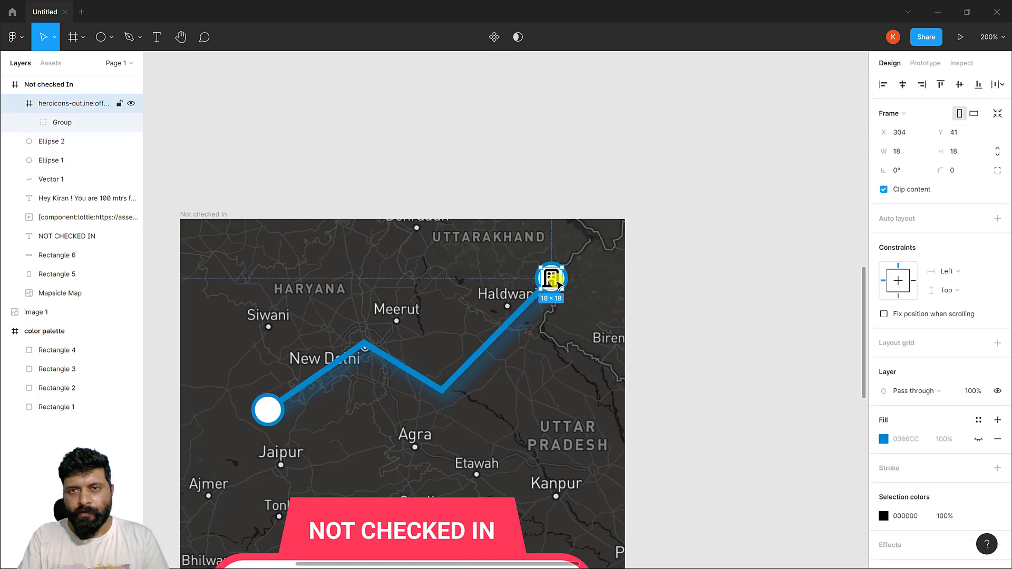
click(558, 285)
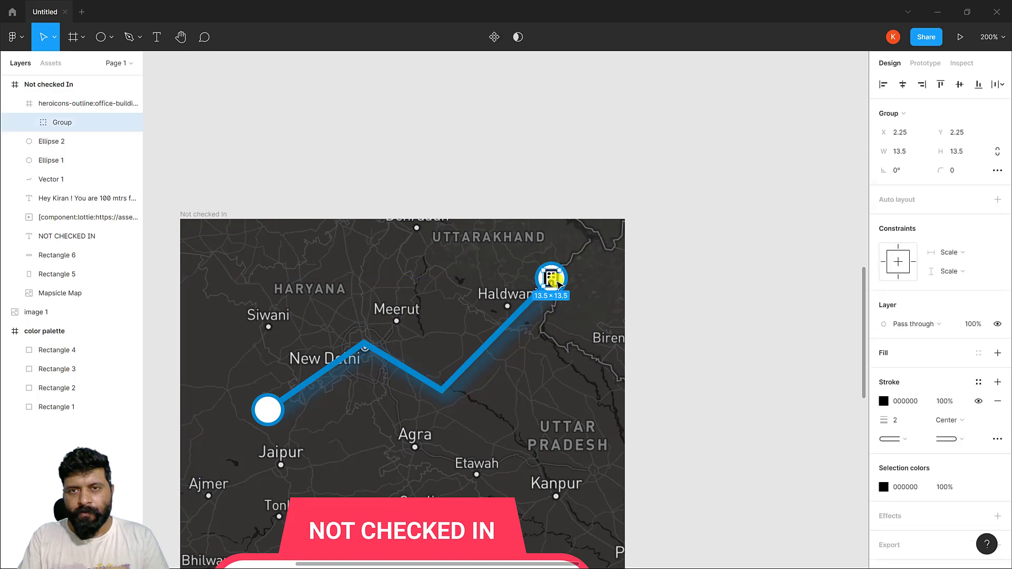
click(885, 401)
click(759, 512)
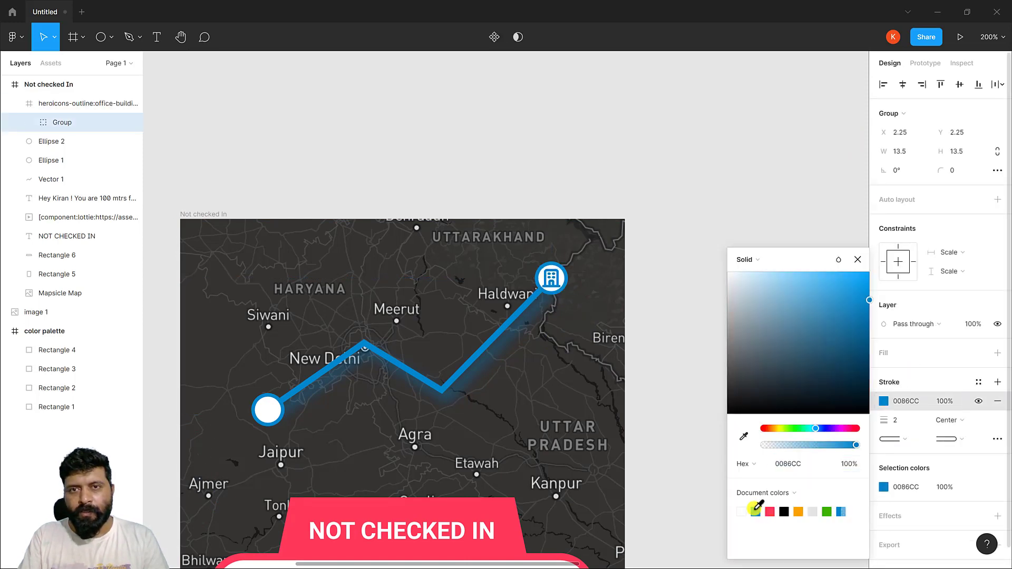
click(669, 343)
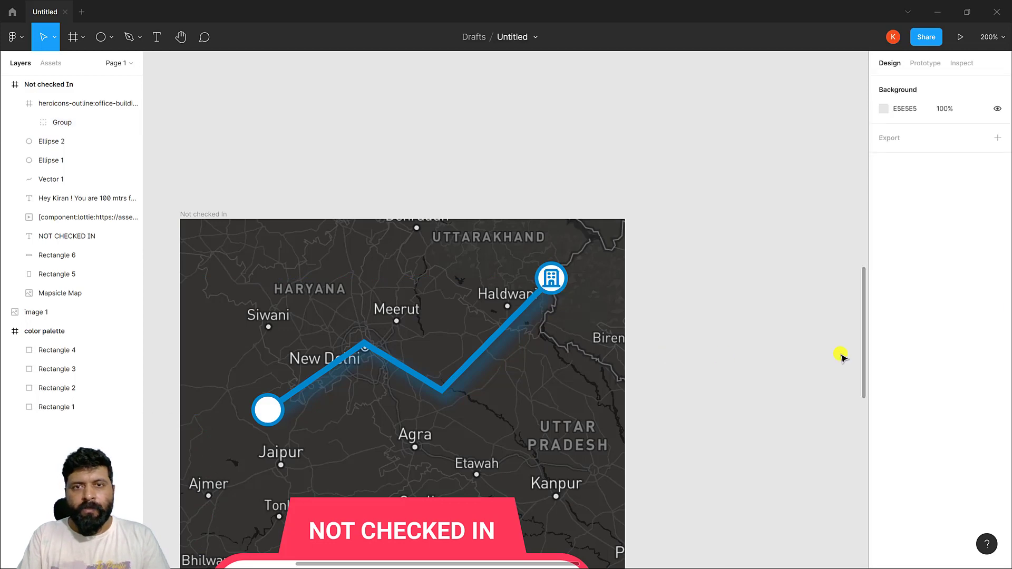
Step: Run the LottieFiles plugin and open its animation search
click(262, 404)
scroll(263, 409, down, 3)
scroll(263, 407, down, 2)
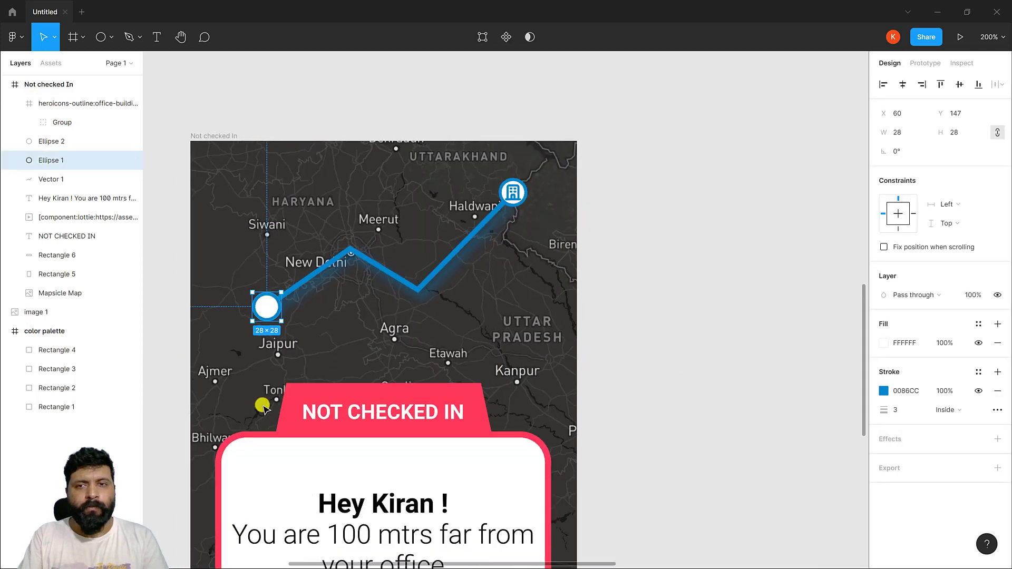
drag(326, 350, 395, 311)
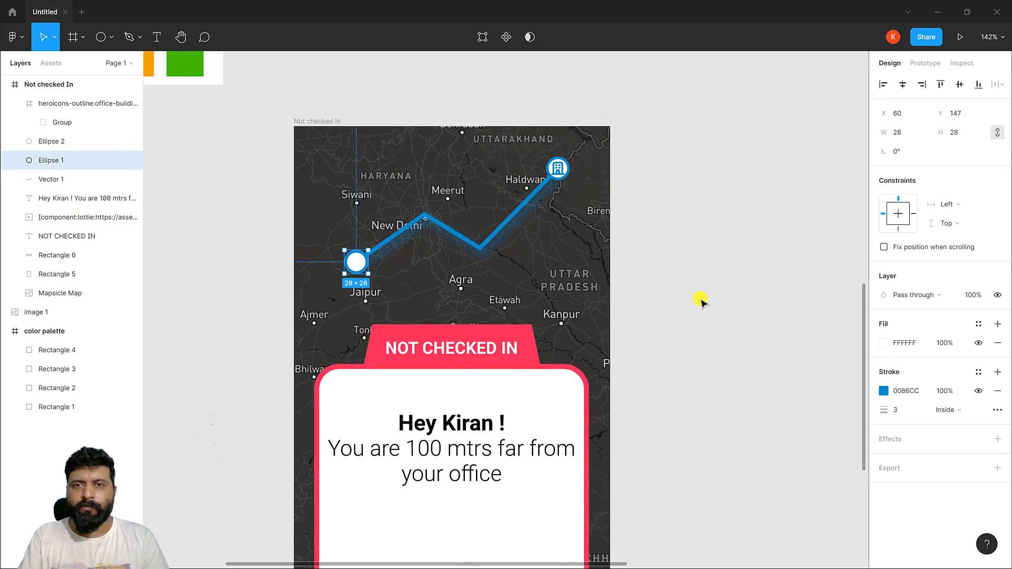
click(652, 263)
right_click(652, 262)
mouse_move(672, 336)
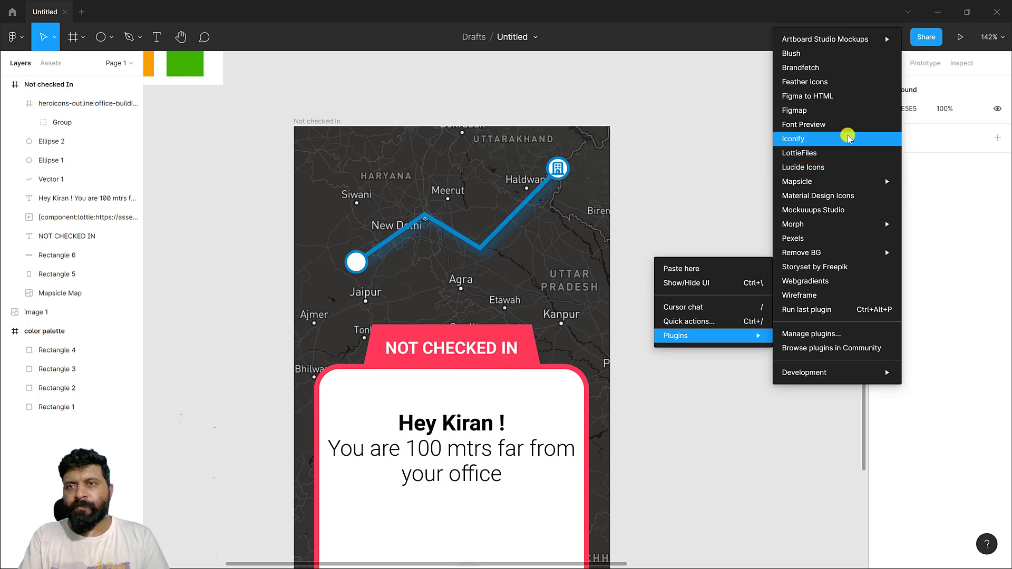
mouse_move(831, 180)
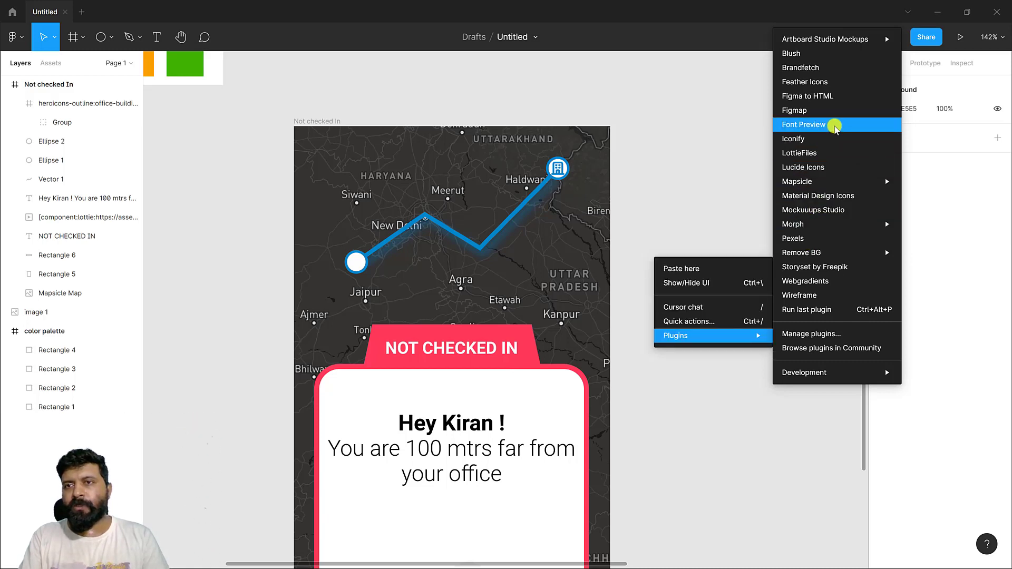
mouse_move(826, 255)
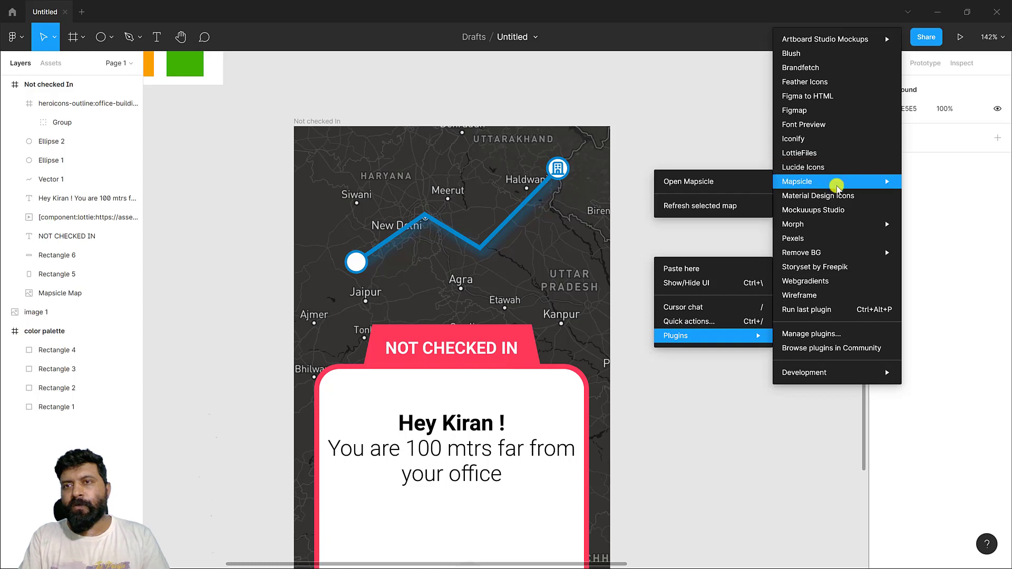
mouse_move(834, 227)
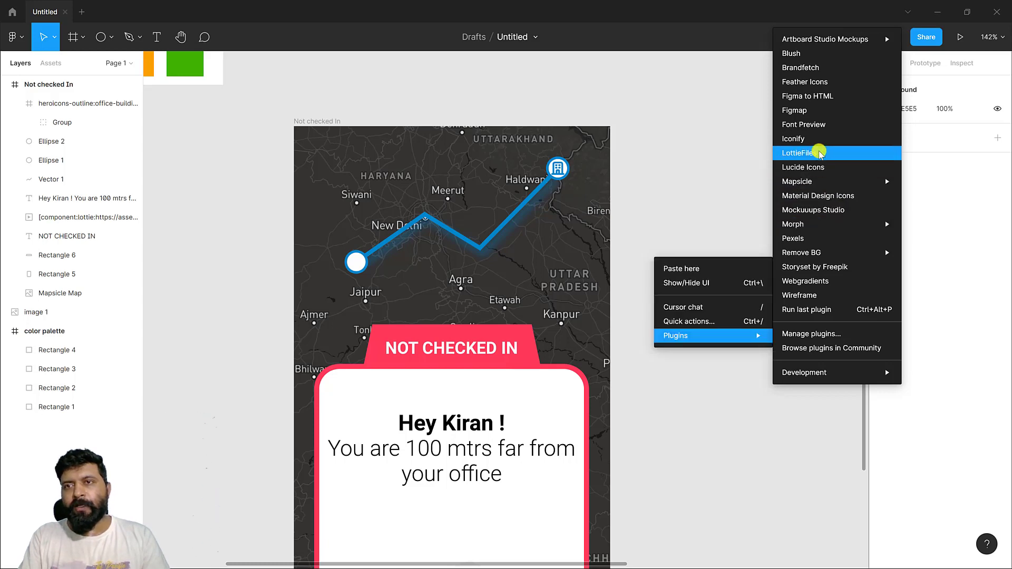
click(816, 153)
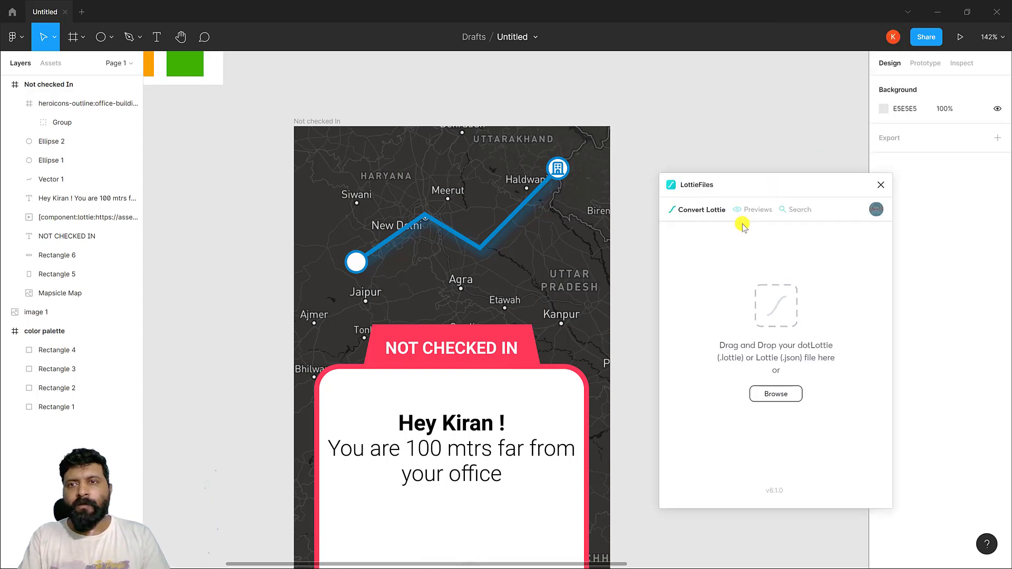
click(799, 210)
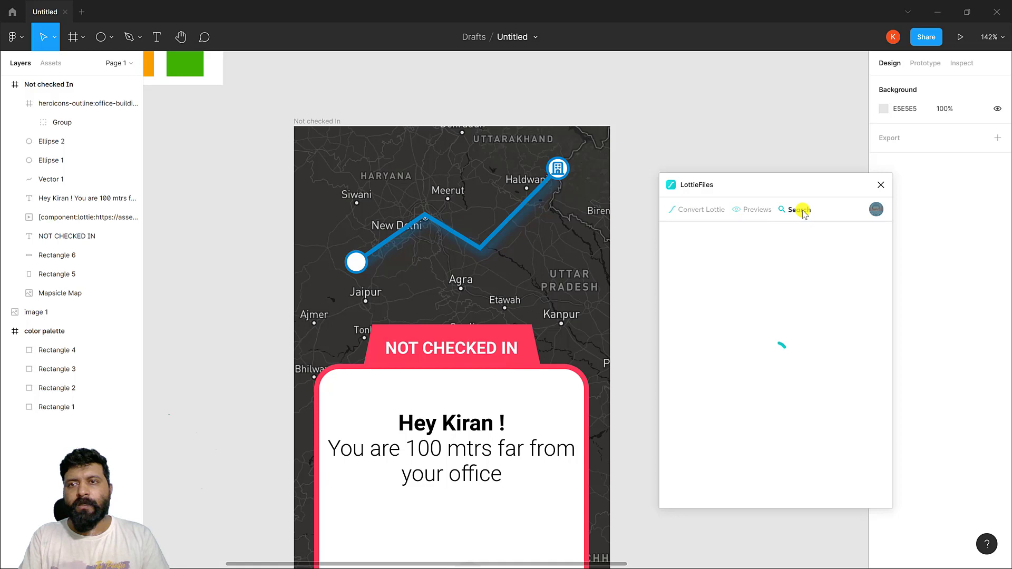
Step: Search the LottieFiles animations for "man"
click(771, 242)
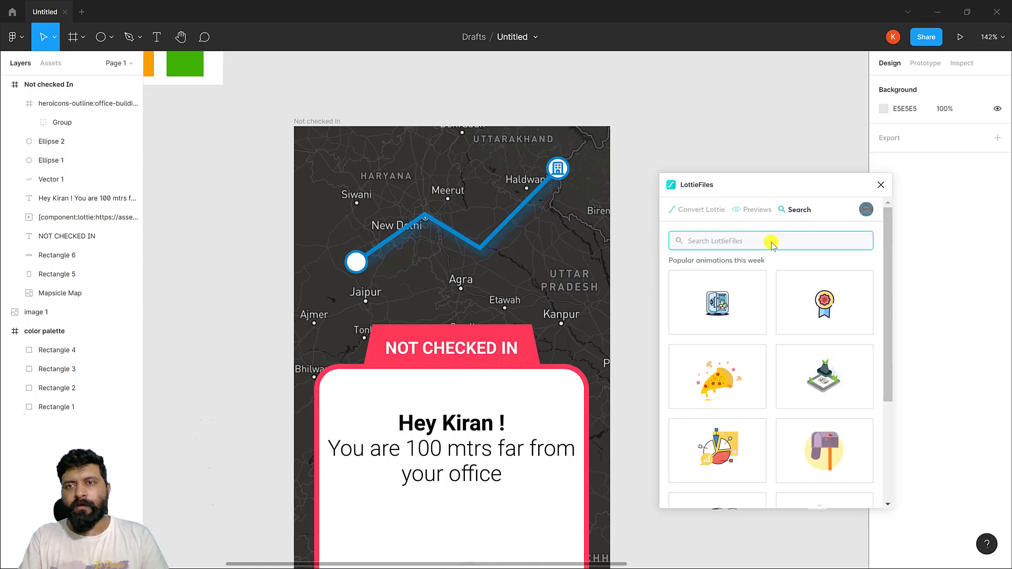
text(amna)
key(BackSpace)
key(BackSpace)
key(BackSpace)
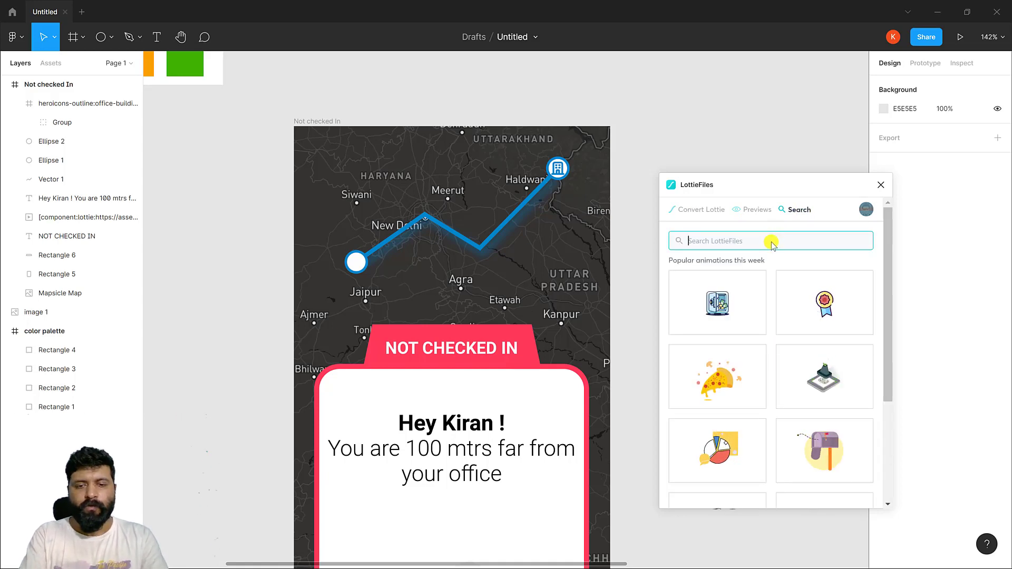
text(man)
key(Return)
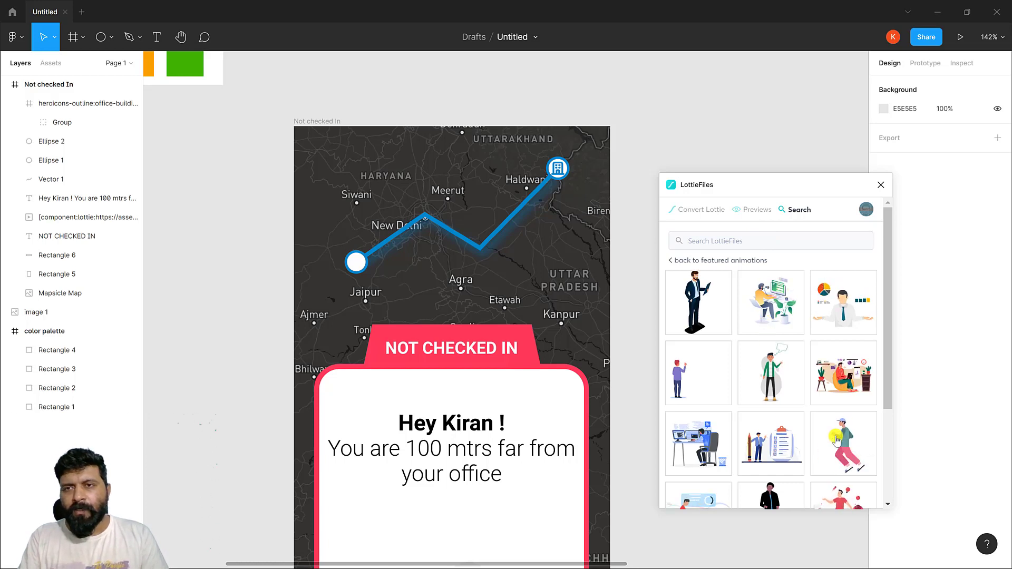
Step: Convert the running man in a cap animation to a GIF and add it to the canvas
click(837, 441)
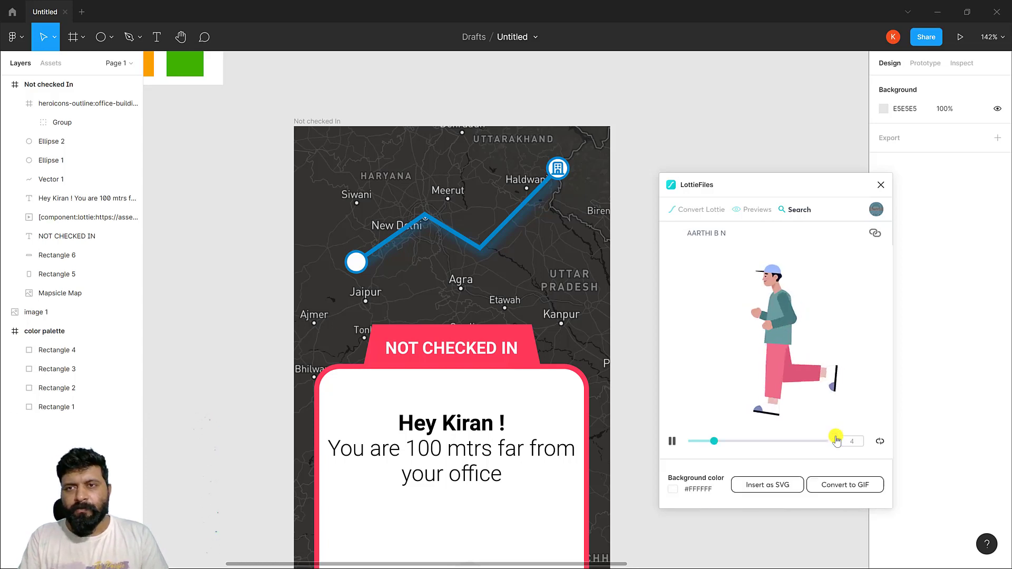
click(843, 486)
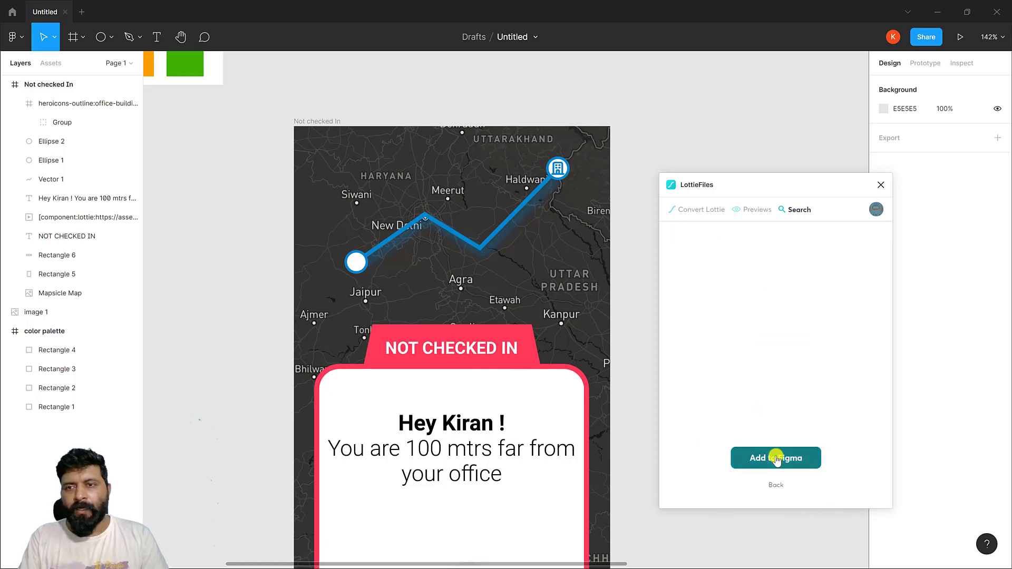
click(776, 458)
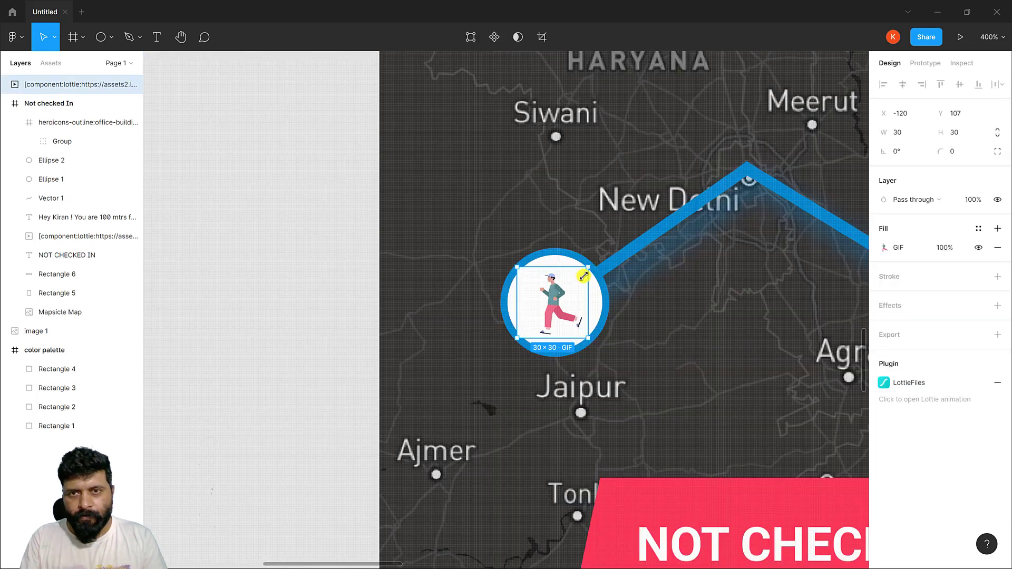
Step: Resize the running-man GIF to 24 × 24 inside the route's start circle near Jaipur and deselect it
drag(584, 275, 577, 282)
key(shift+0)
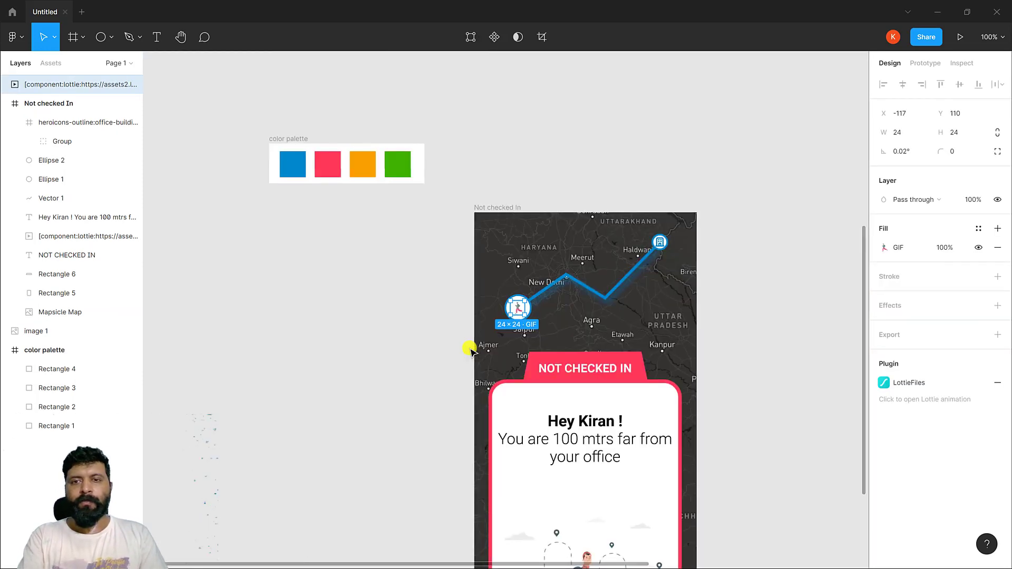
key(minus)
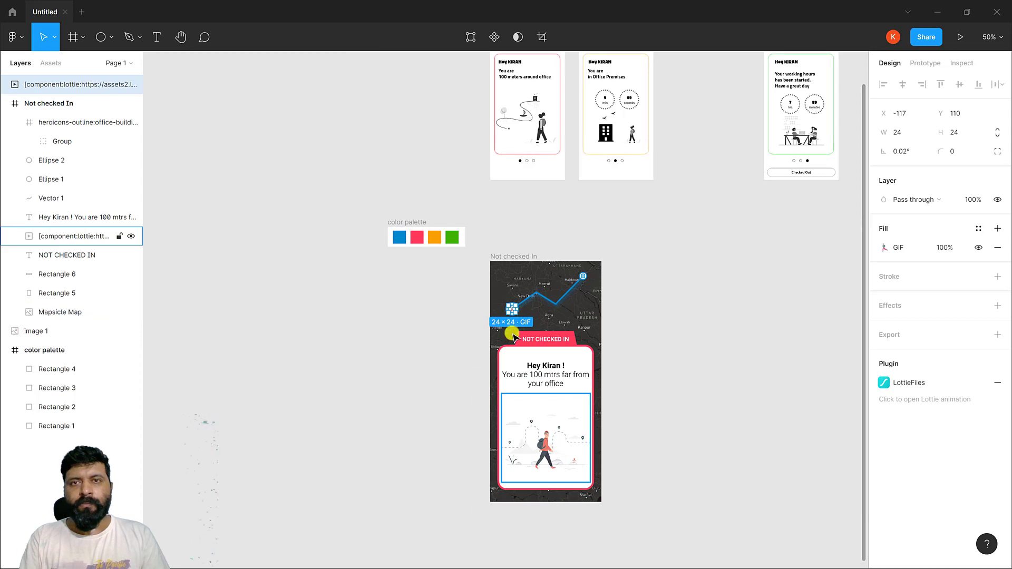
scroll(549, 239, up, 2)
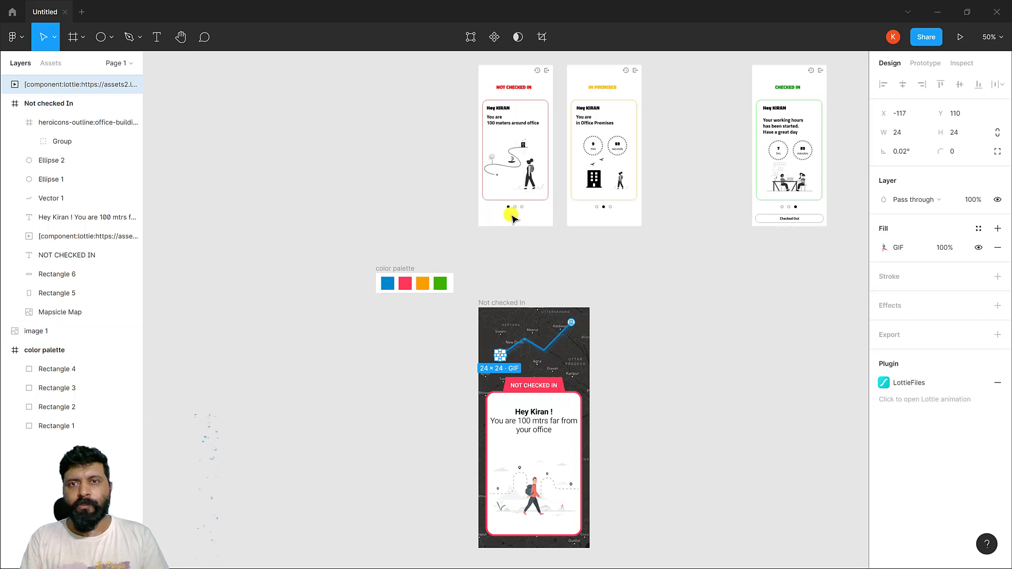
scroll(592, 460, down, 3)
click(606, 448)
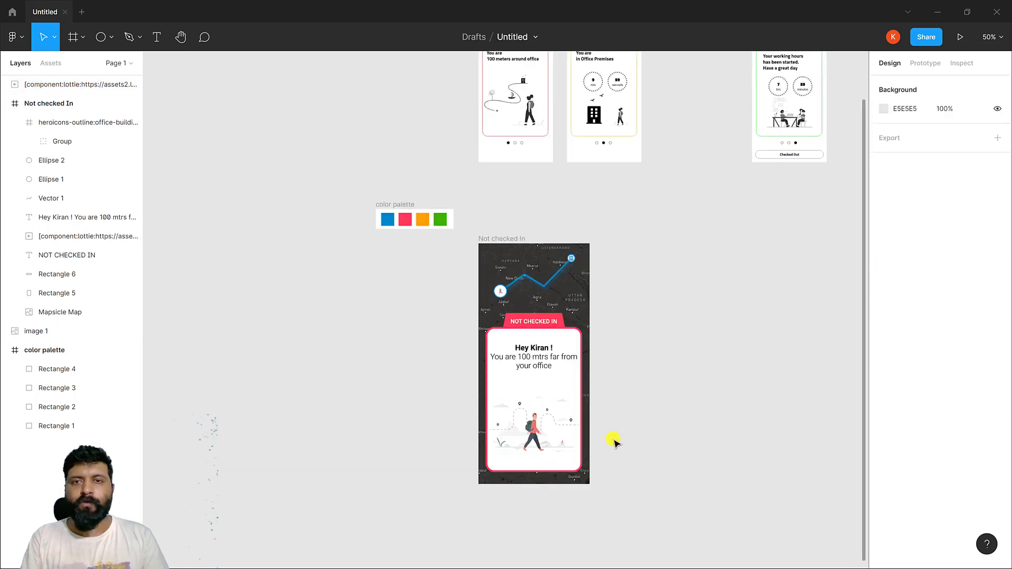
scroll(519, 496, up, 3)
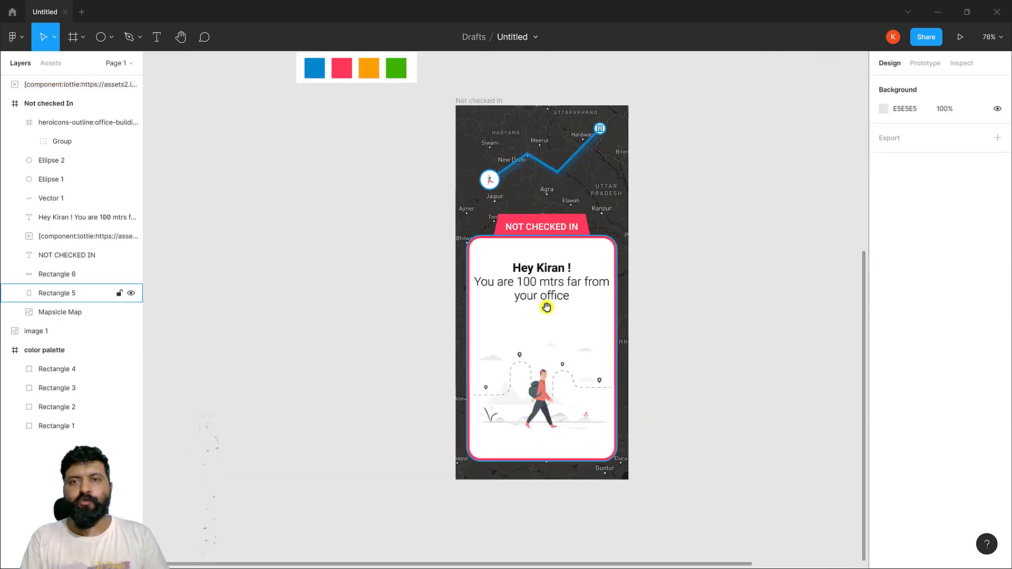
drag(545, 305, 534, 355)
scroll(531, 350, down, 1)
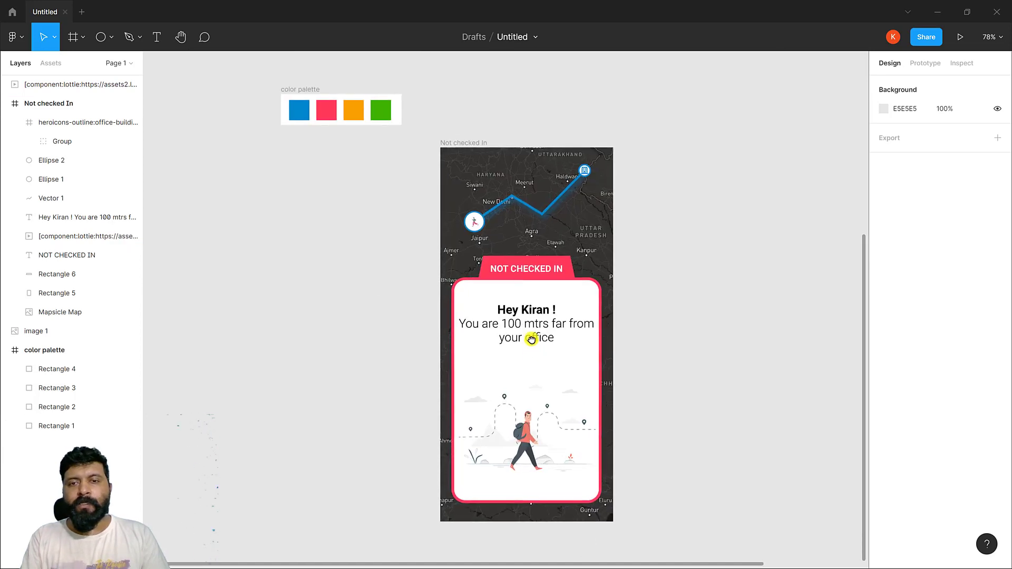
scroll(532, 339, down, 2)
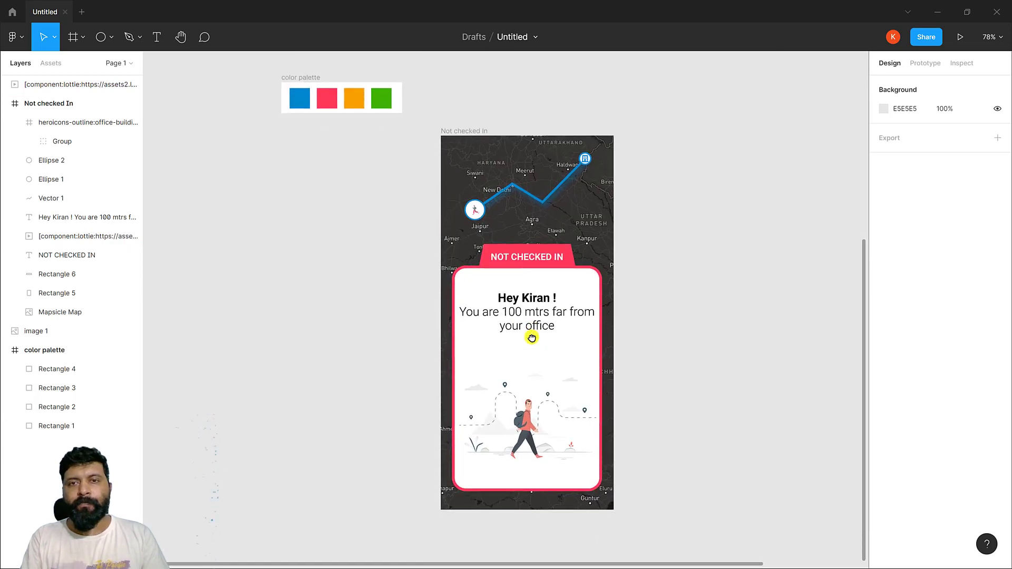
Step: Duplicate the Not checked In frame beside the original
click(471, 131)
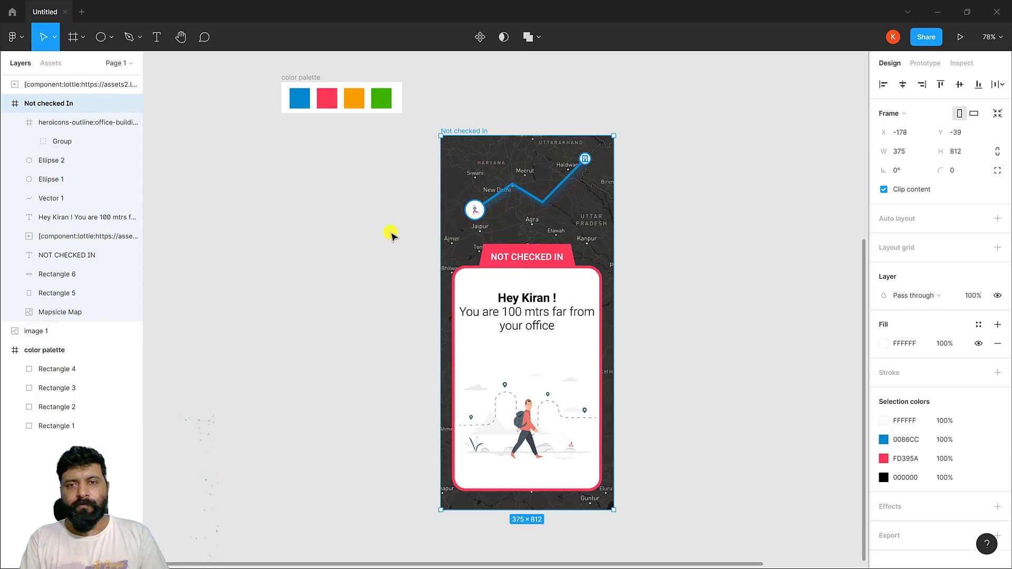
key(ctrl+d)
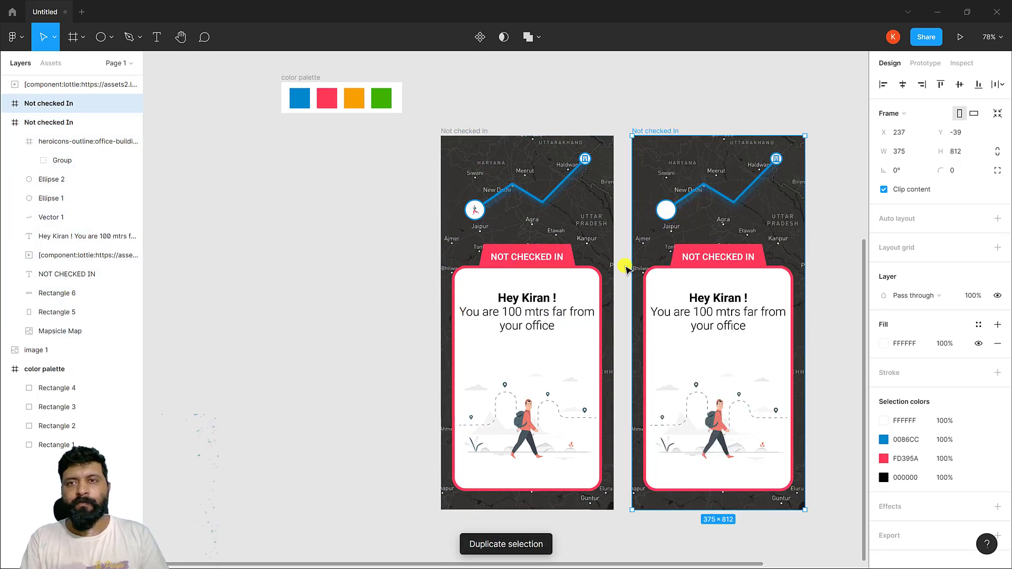
scroll(619, 213, right, 3)
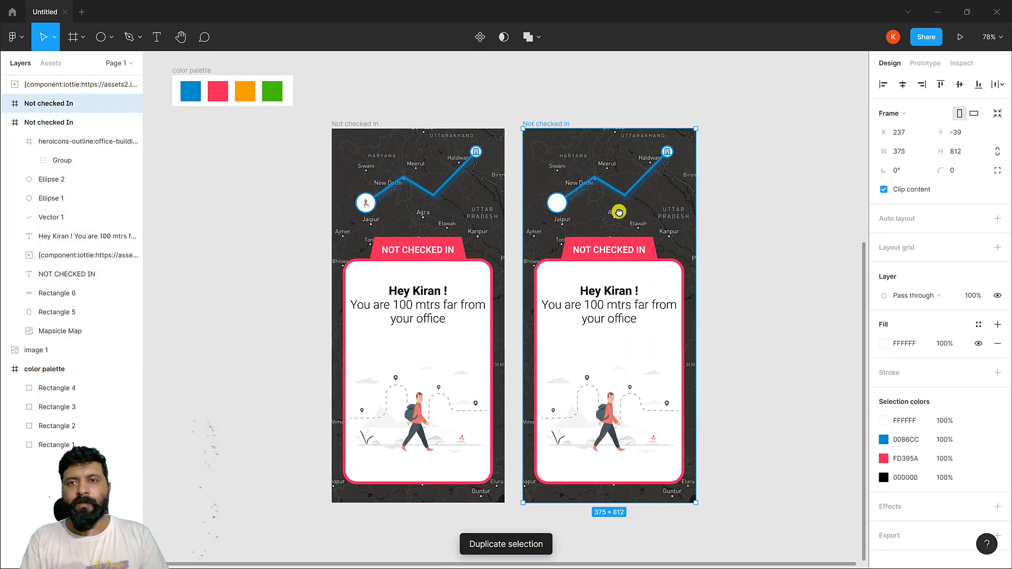
Step: Change the header label on the duplicated screen to "IN PROGRESS"
click(652, 255)
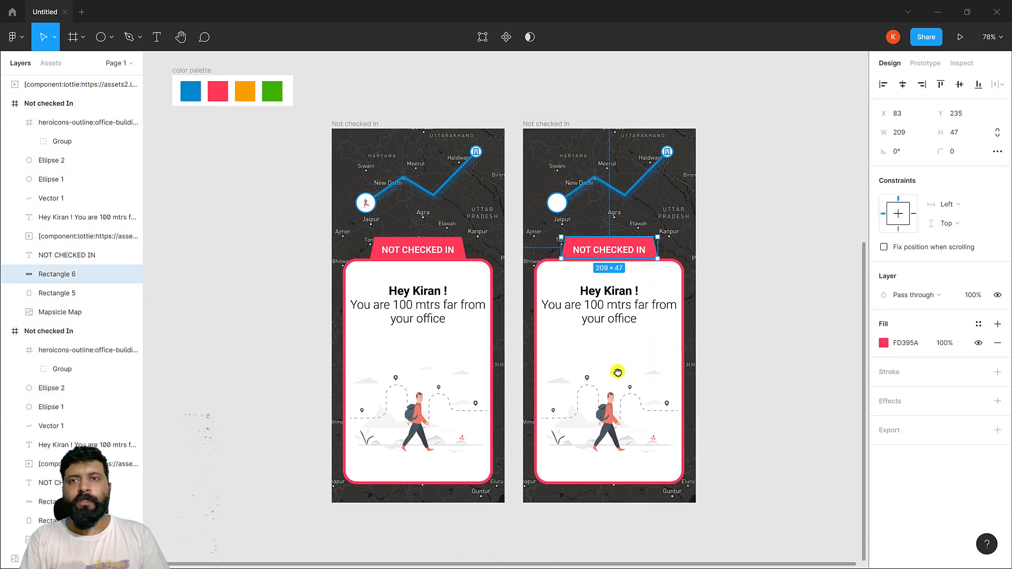
scroll(618, 373, up, 6)
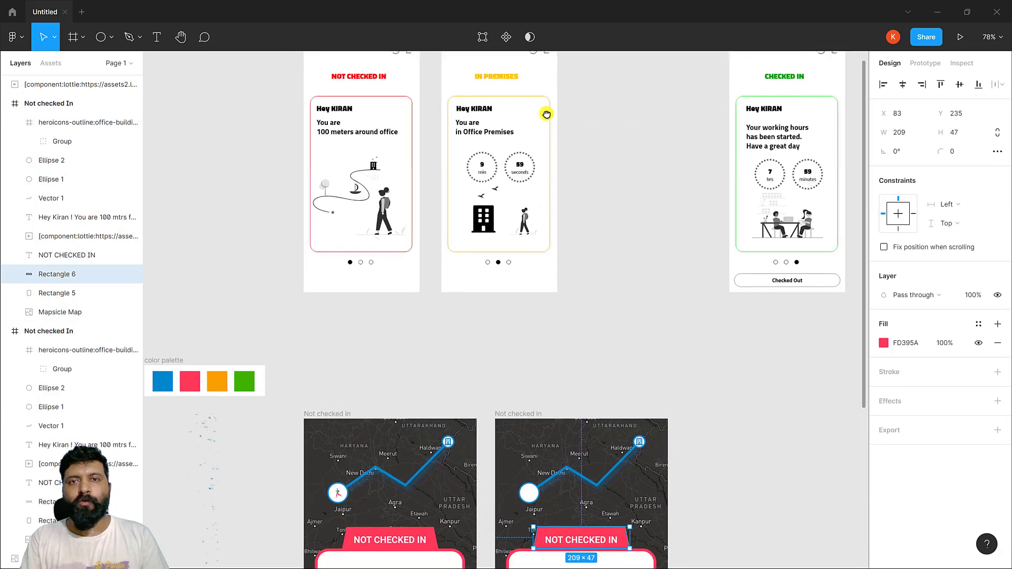
scroll(547, 114, down, 2)
double_click(583, 440)
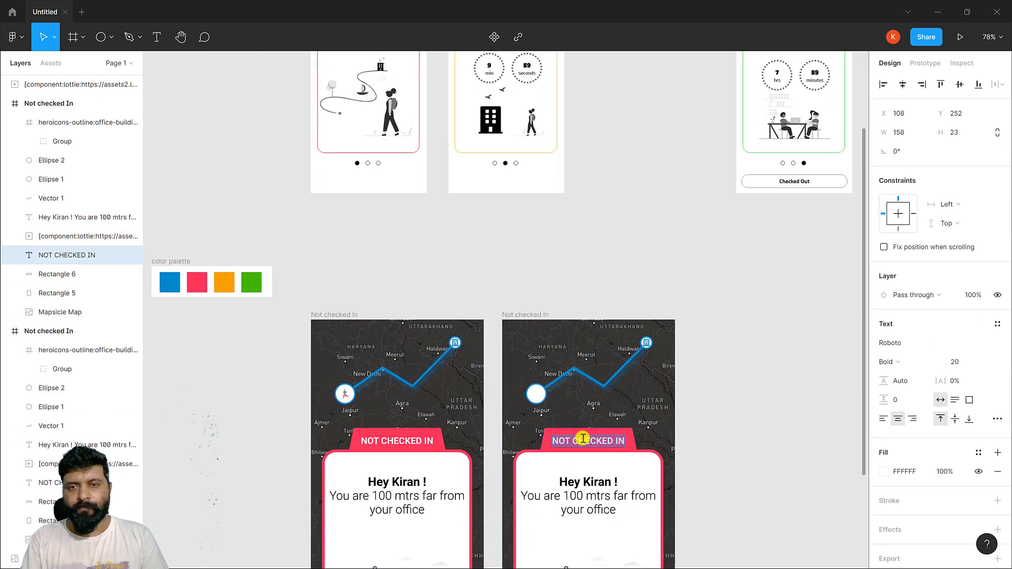
text(In)
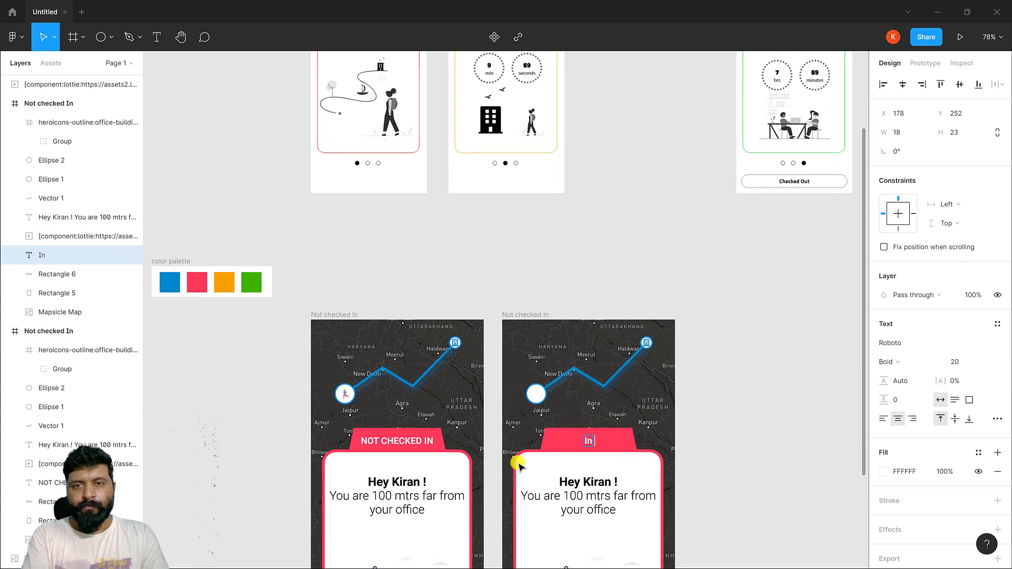
text( P)
key(BackSpace)
key(BackSpace)
key(BackSpace)
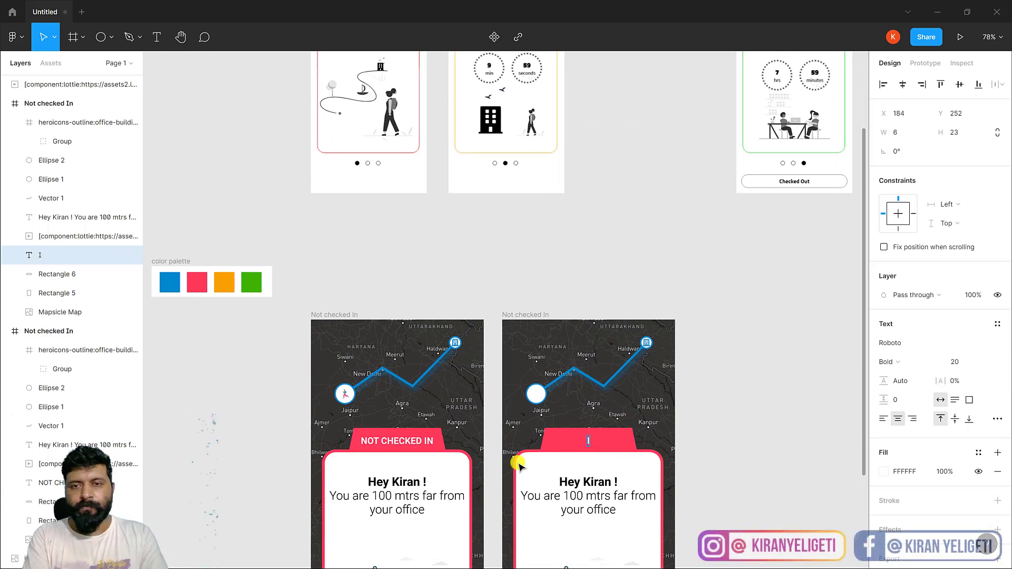
text(N PROGRESS)
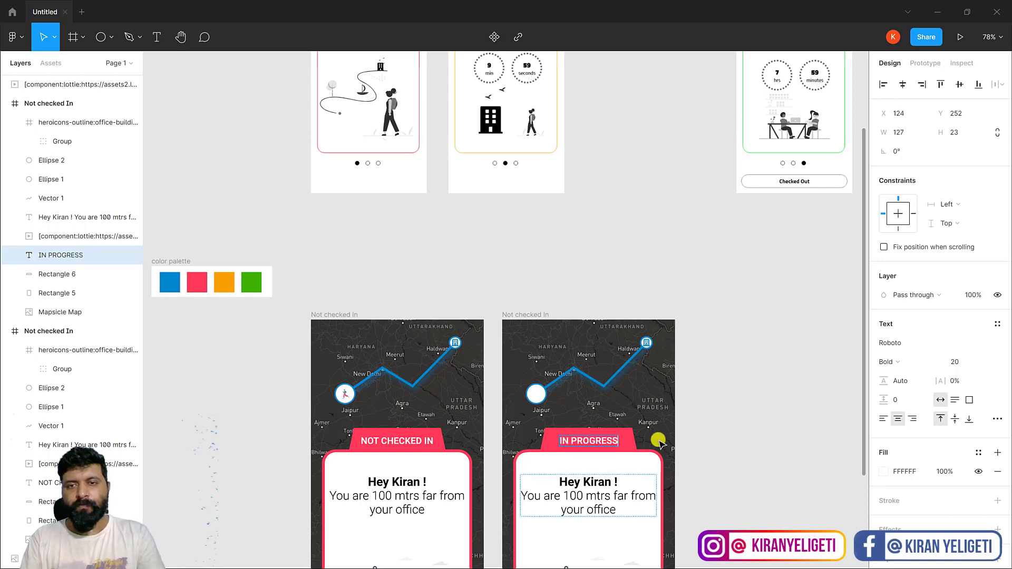
key(Escape)
Step: Recolor the stroke of the IN PROGRESS screen's white card to the palette's orange, FBA000, keeping its fill white
scroll(685, 359, down, 3)
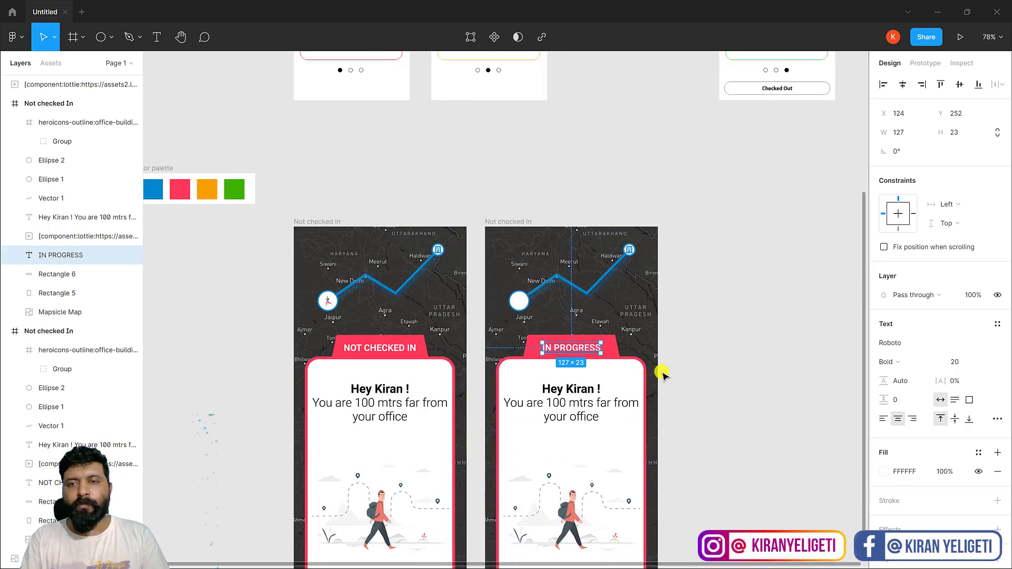
click(646, 373)
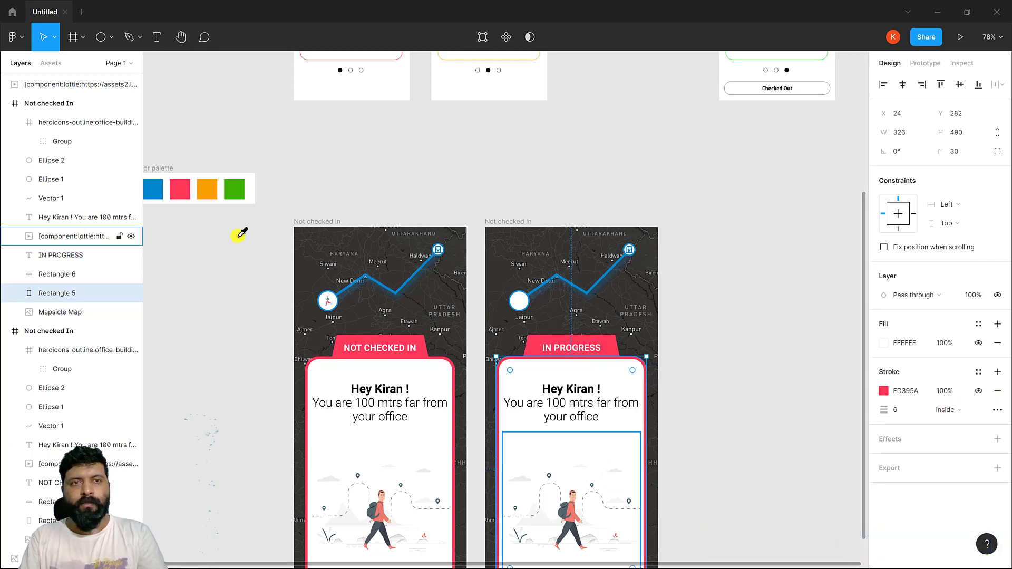
click(207, 189)
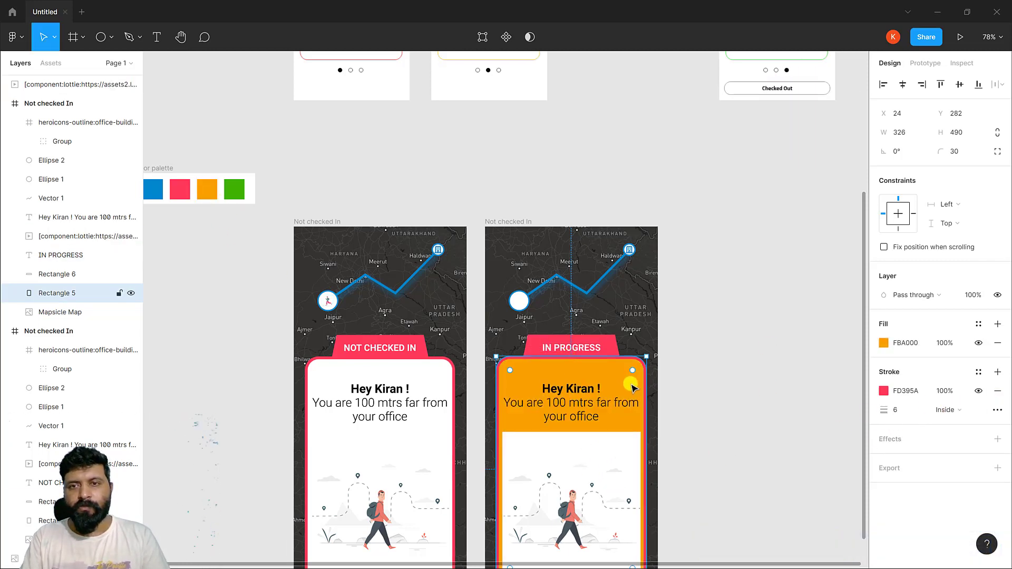
key(ctrl+z)
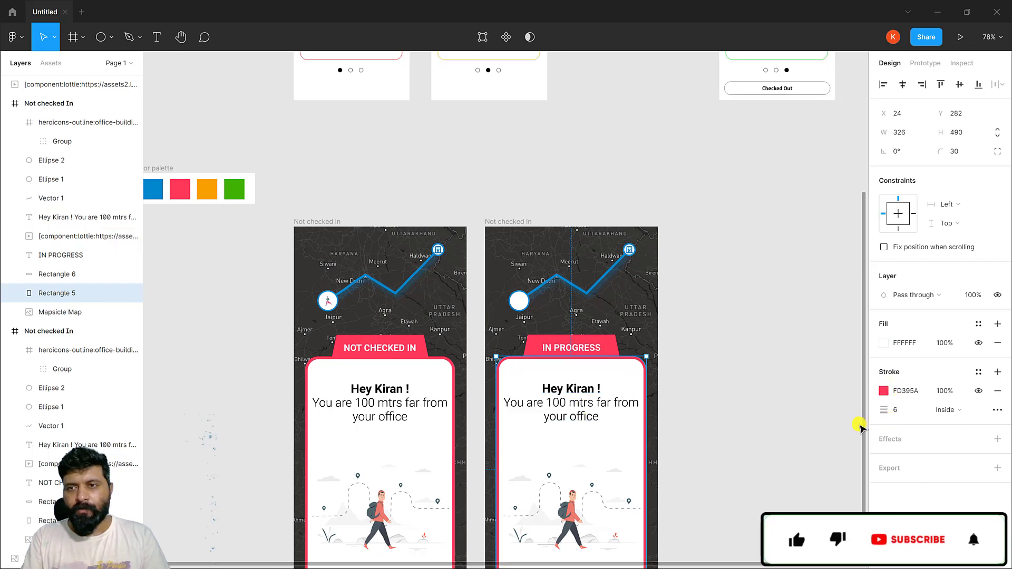
click(884, 391)
click(202, 182)
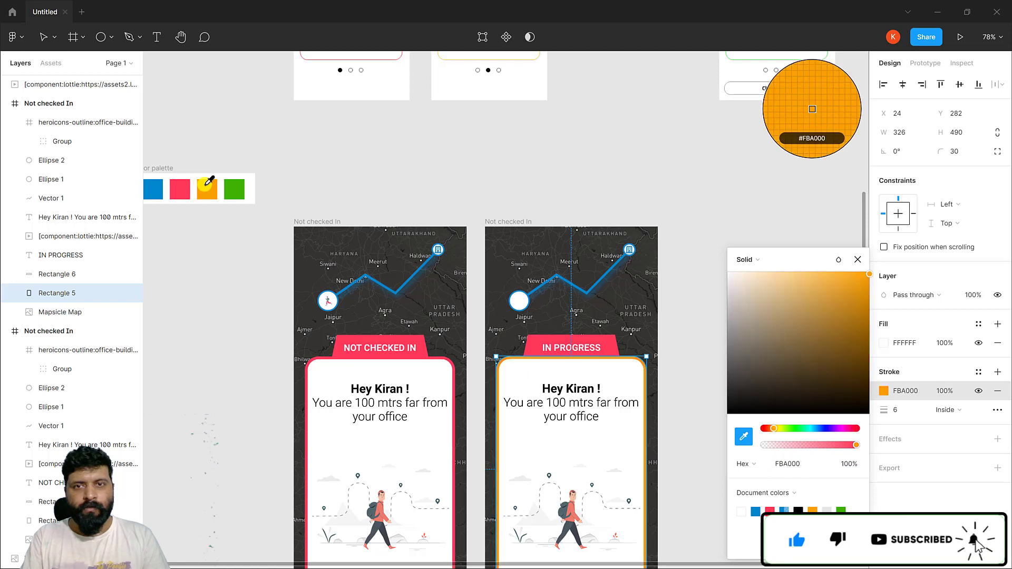
Step: Fill the header shape behind the IN PROGRESS label with the palette's orange and clear the selection
click(606, 345)
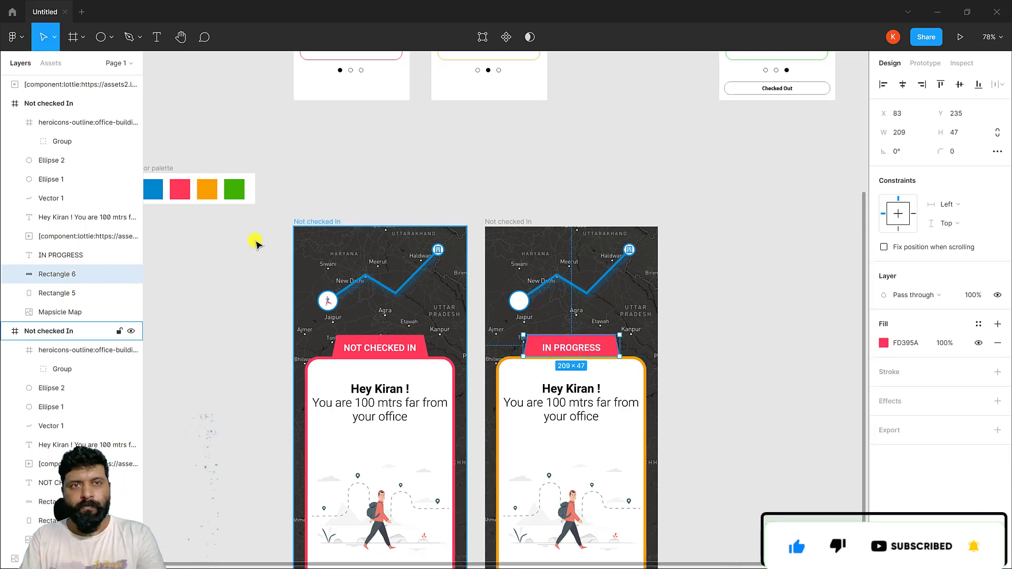
key(i)
click(207, 189)
click(559, 100)
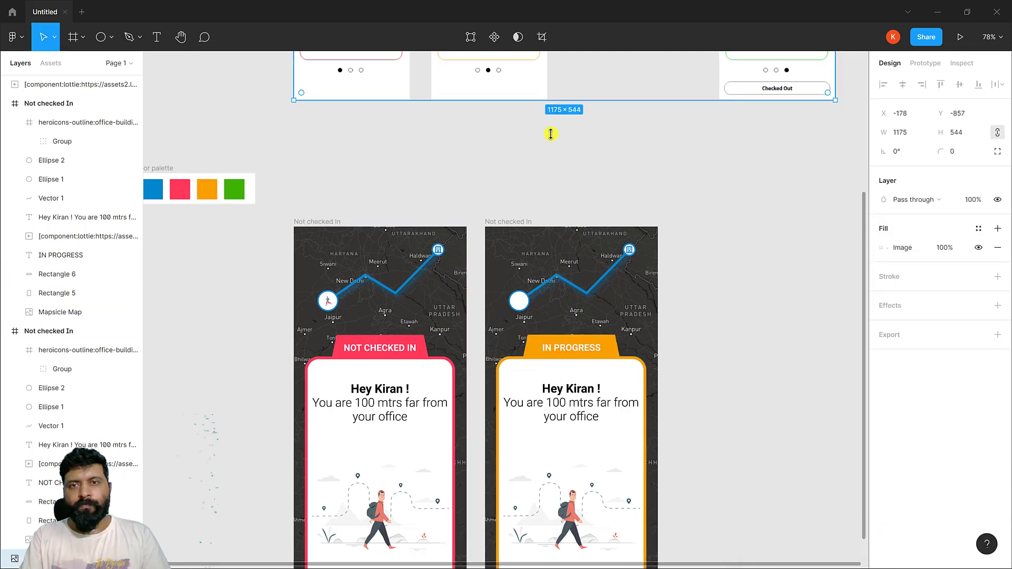
click(703, 389)
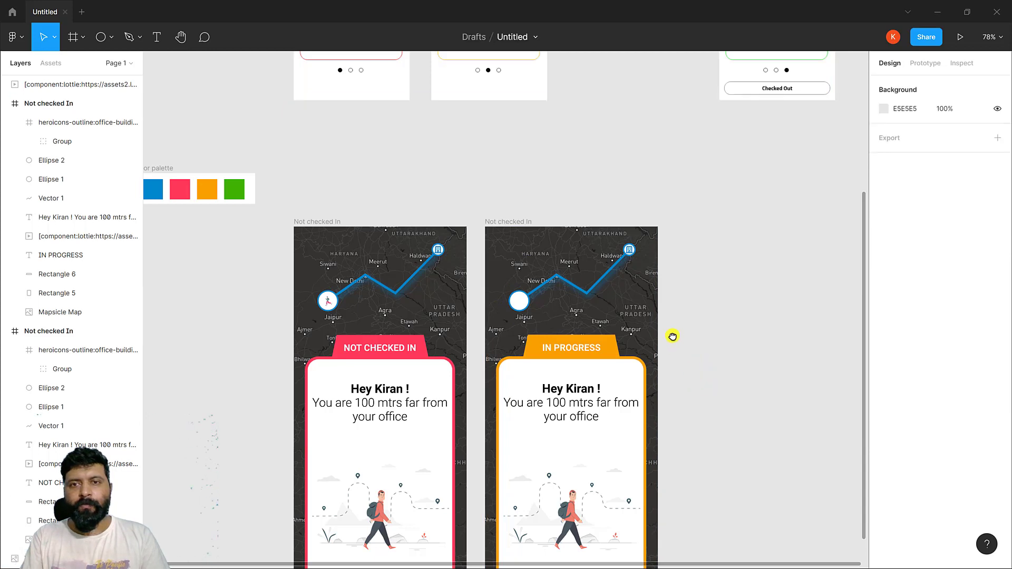
Step: Rename the duplicated frame with the orange card to "IN PROGRESS"
scroll(673, 336, down, 2)
click(469, 166)
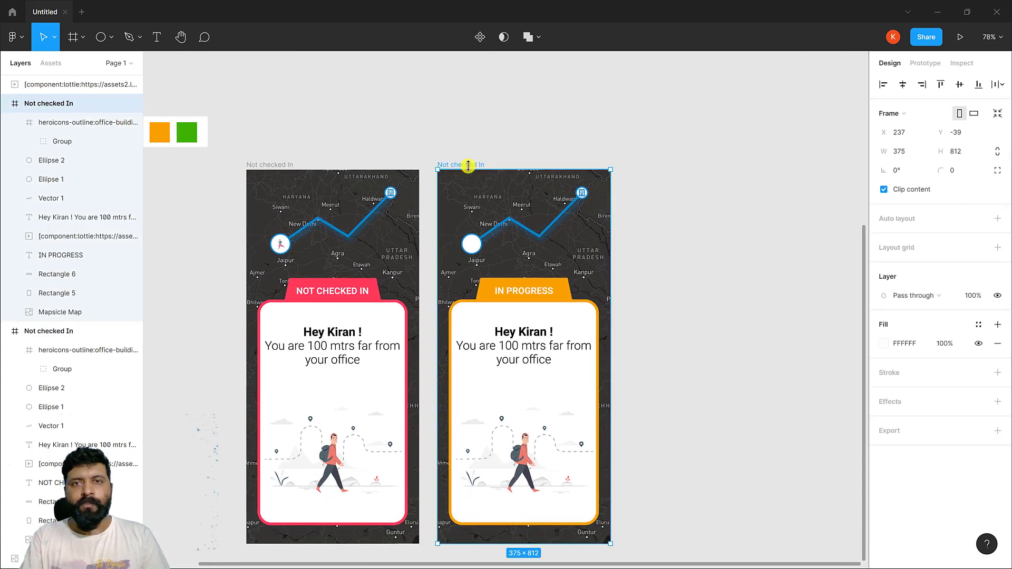
click(545, 293)
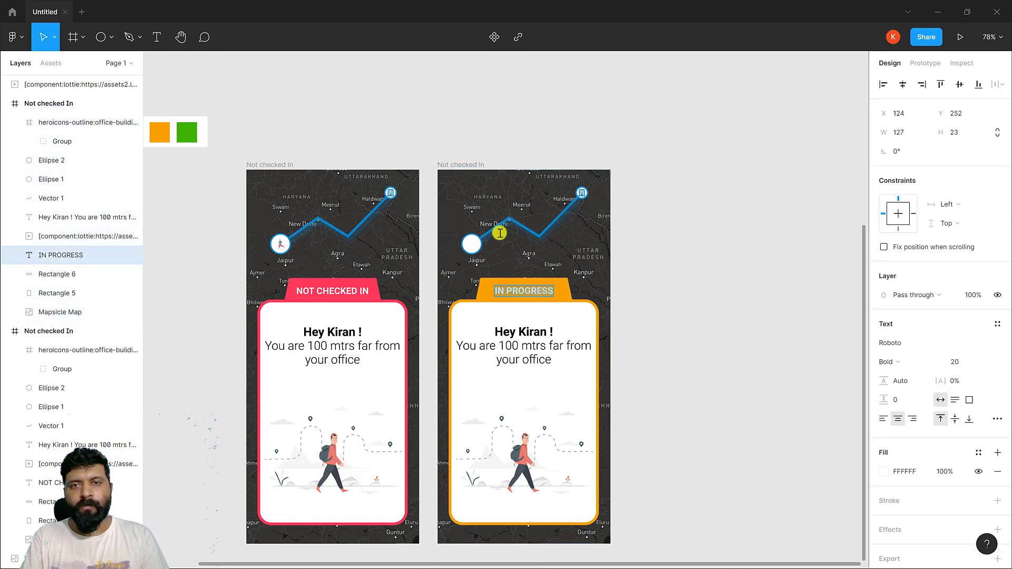
key(Escape)
double_click(471, 165)
text(IN PROGRESS)
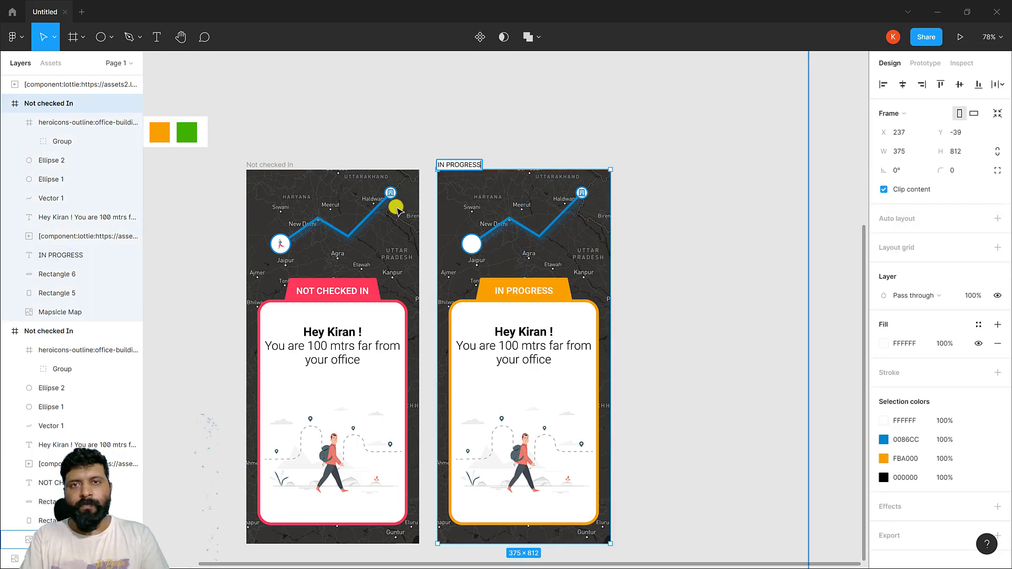
click(626, 152)
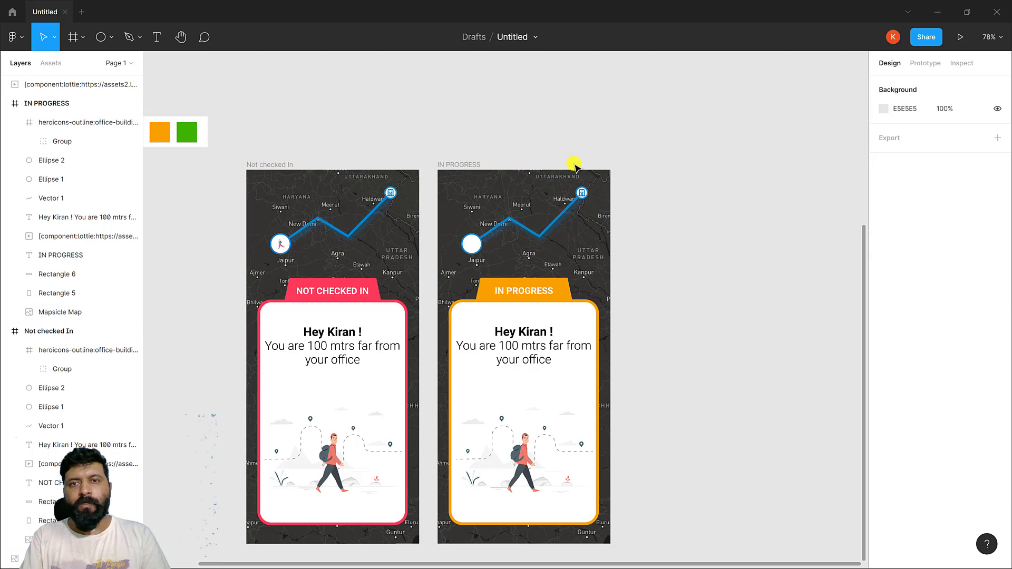
Step: Check the wireframes for the remaining state and duplicate the IN PROGRESS frame as a third screen
scroll(575, 167, down, 3)
scroll(575, 362, up, 5)
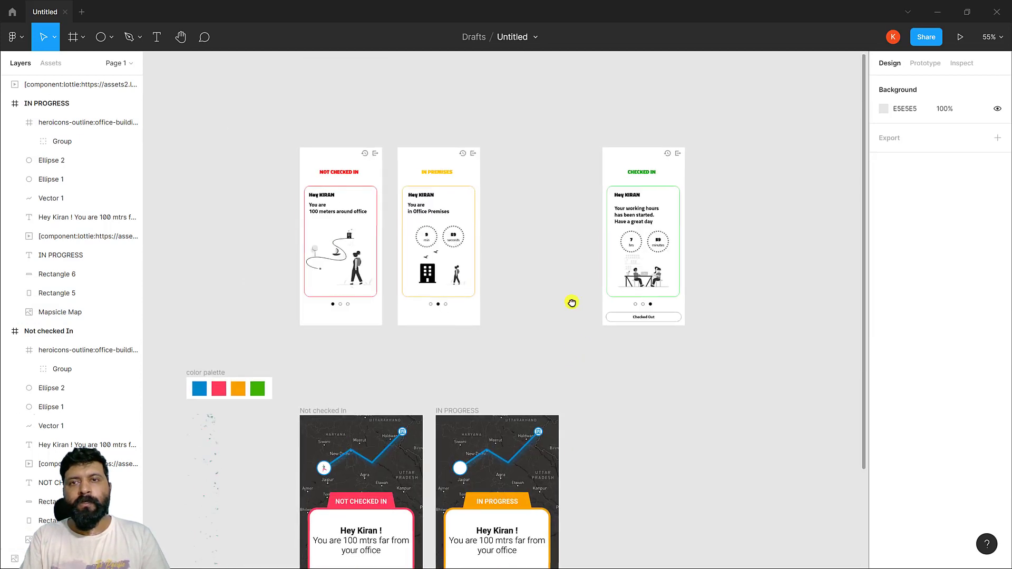
drag(572, 303, 585, 170)
scroll(507, 285, up, 1)
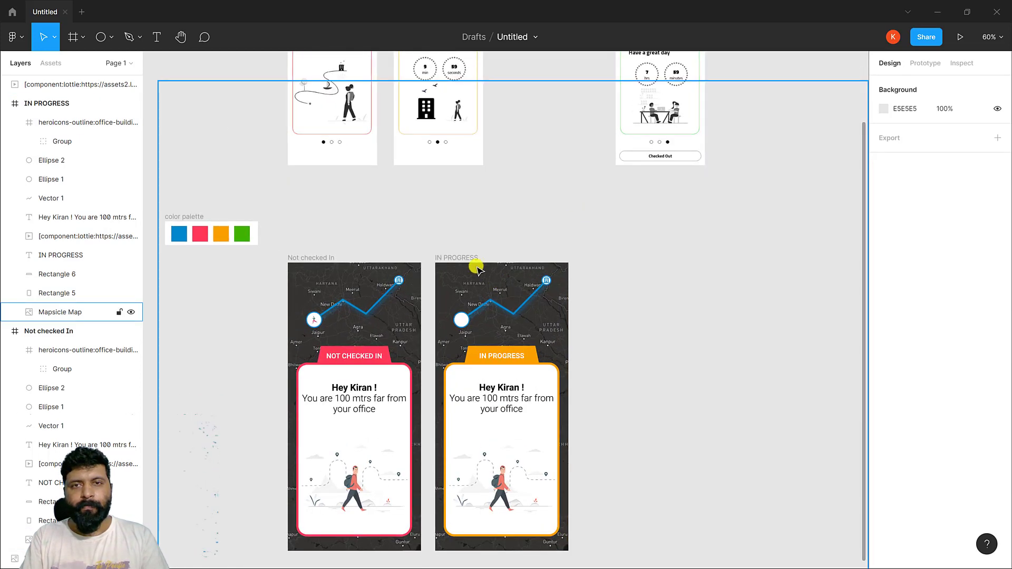
click(459, 257)
key(ctrl+d)
scroll(396, 312, down, 1)
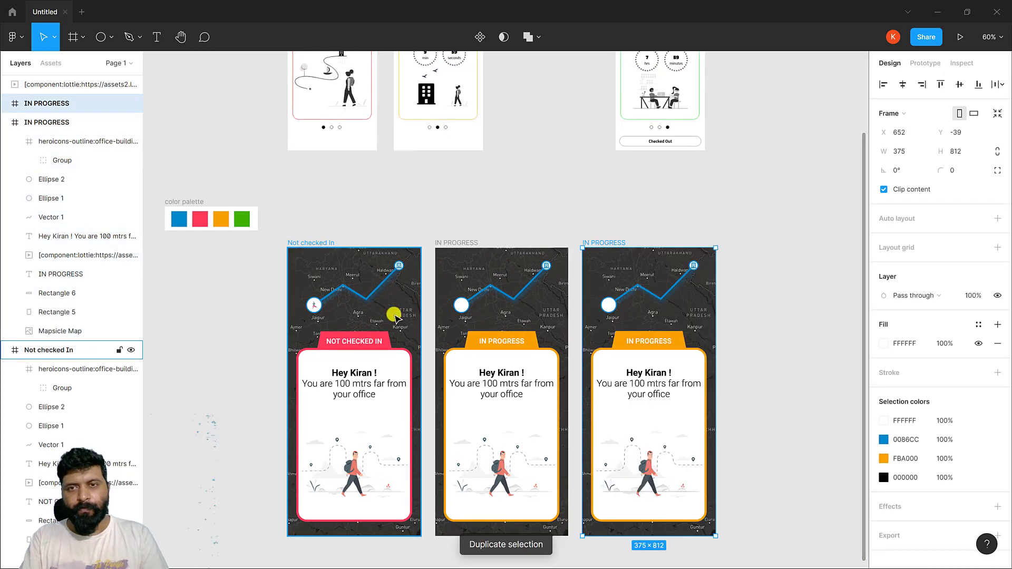
Step: Rename the third screen's frame to "Checked IN"
double_click(611, 243)
text(Ch)
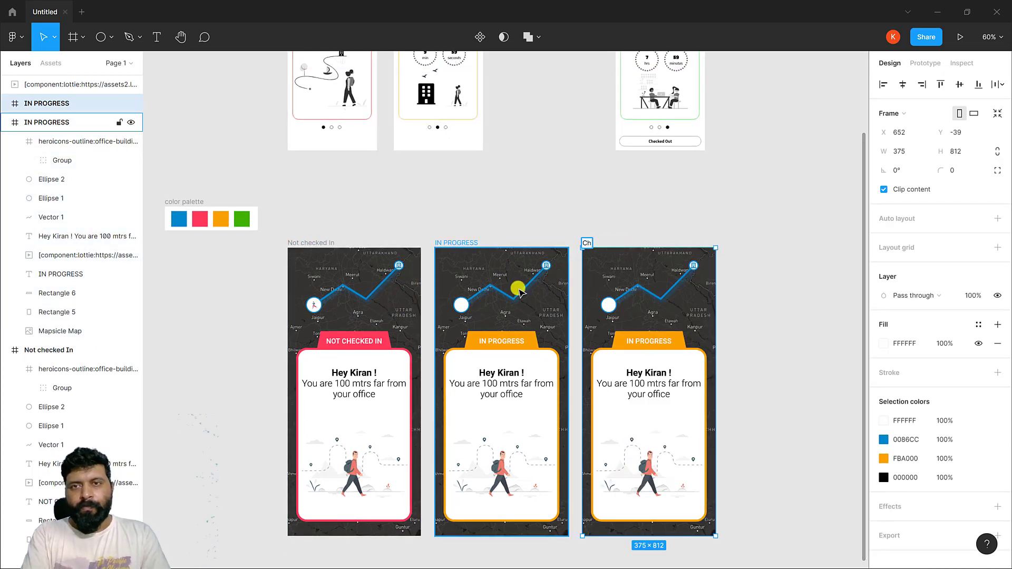
text(ecked IN)
key(Return)
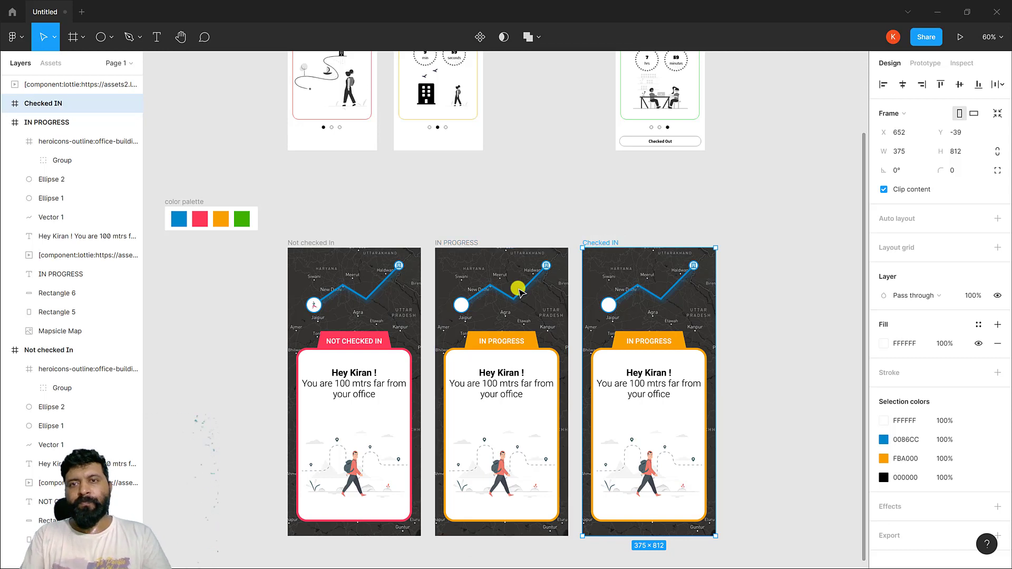
Step: Replace the header label on the Checked IN screen with "CHECKE IN" and deselect it
double_click(662, 342)
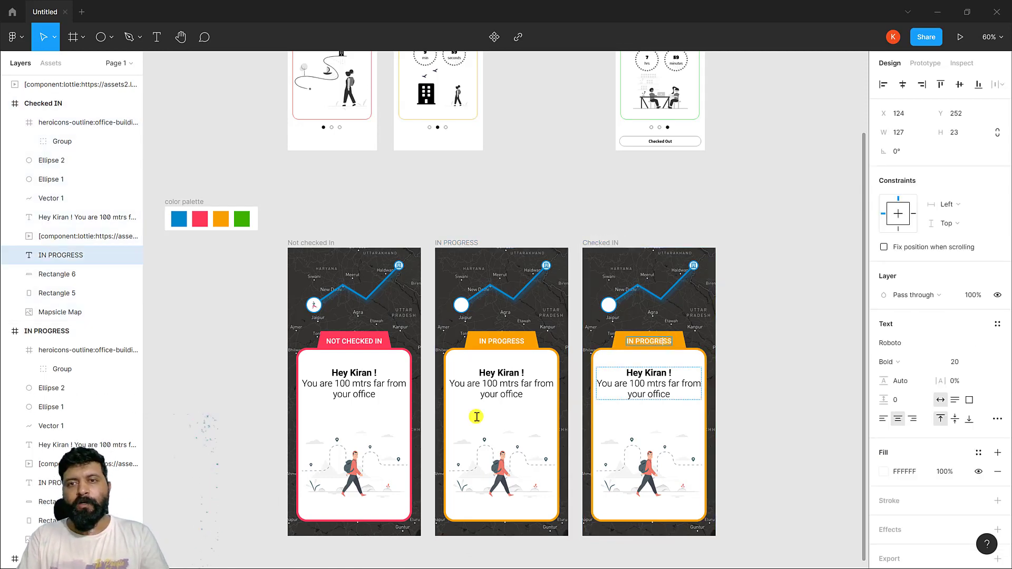
text(CH)
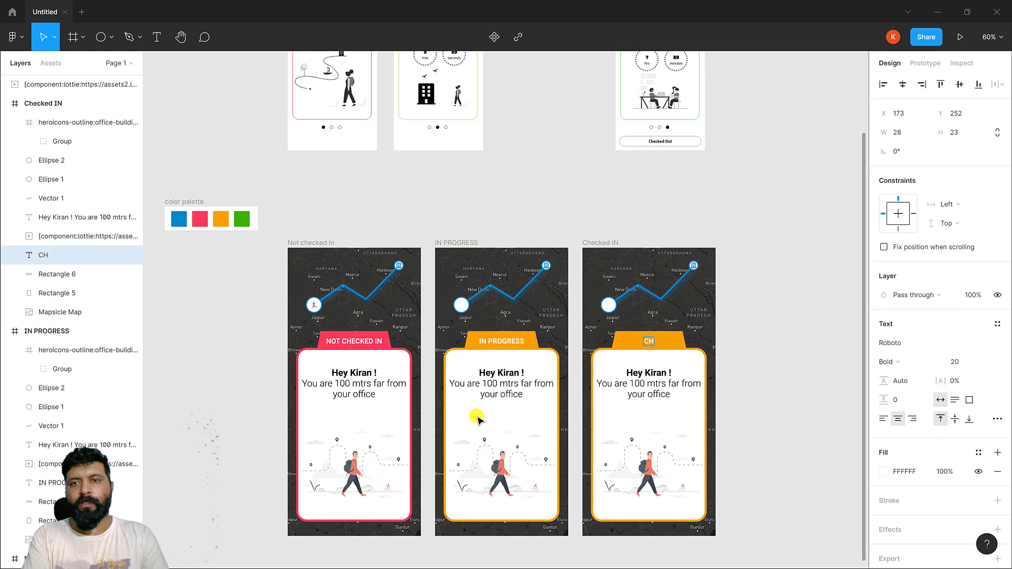
text(ecked)
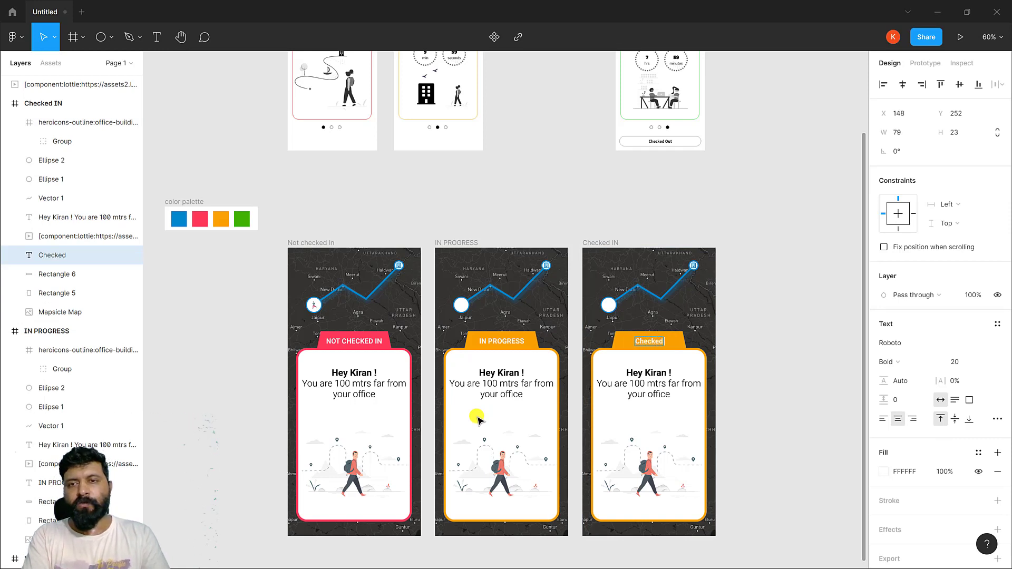
key(ctrl+a)
text(C)
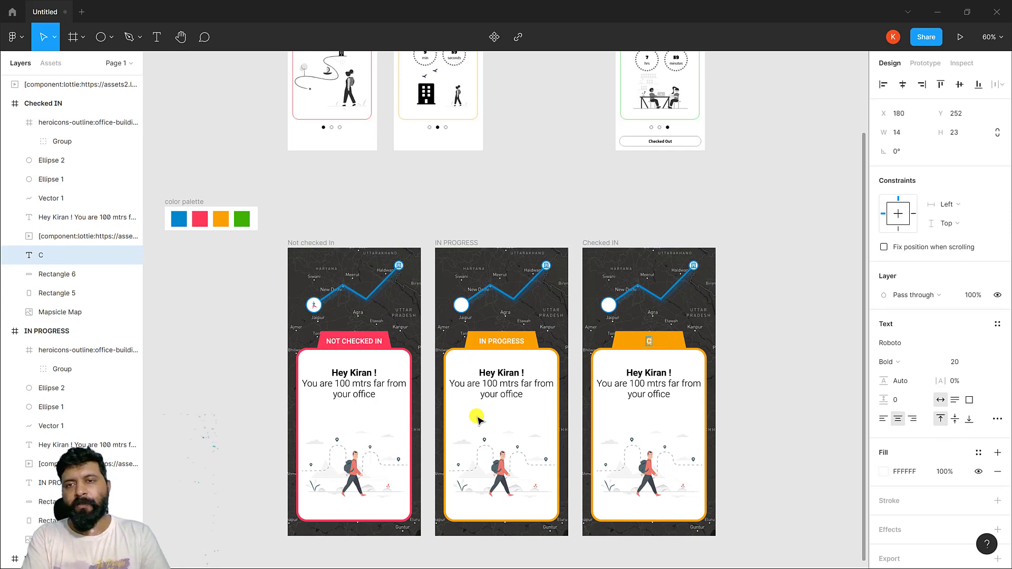
text(HECKE IN)
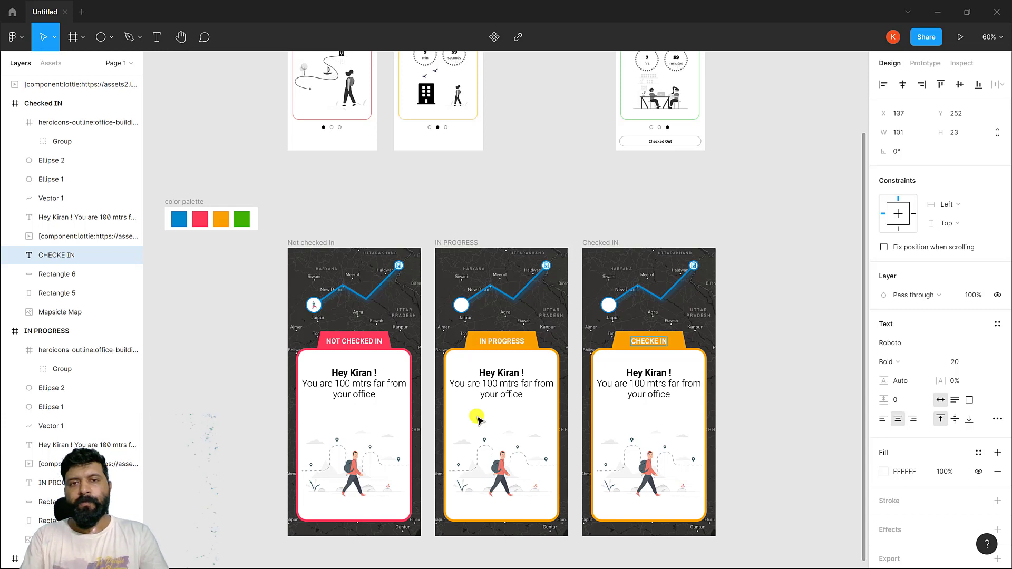
click(751, 353)
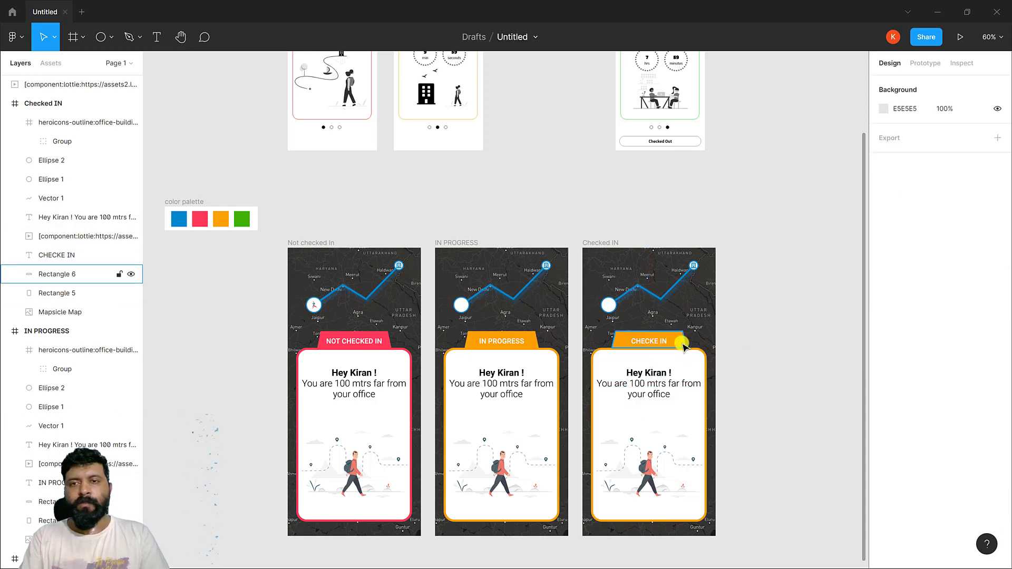
Step: Fill the header shape on the Checked IN screen with the palette's green, 3FB102
click(684, 347)
key(i)
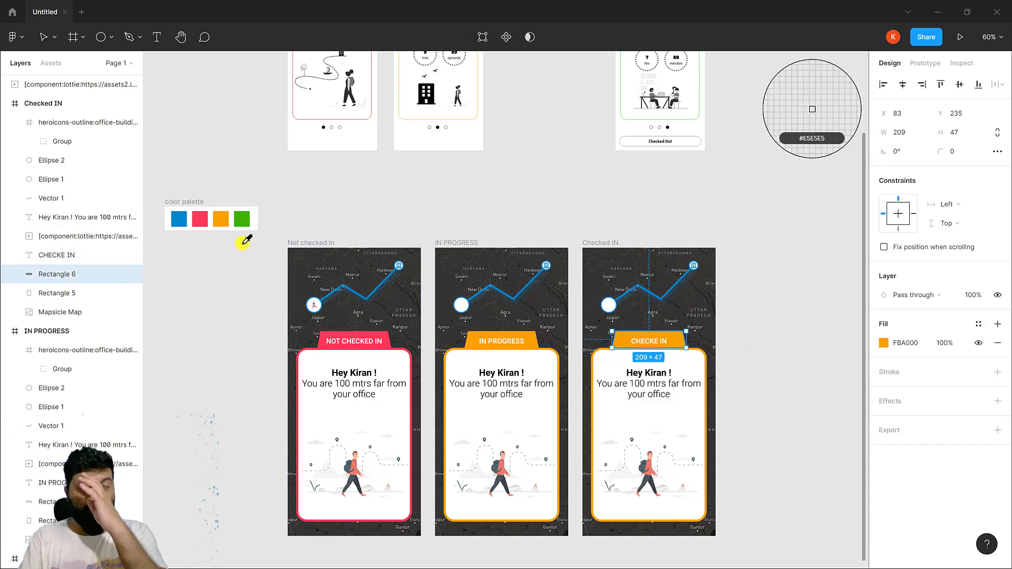
click(242, 219)
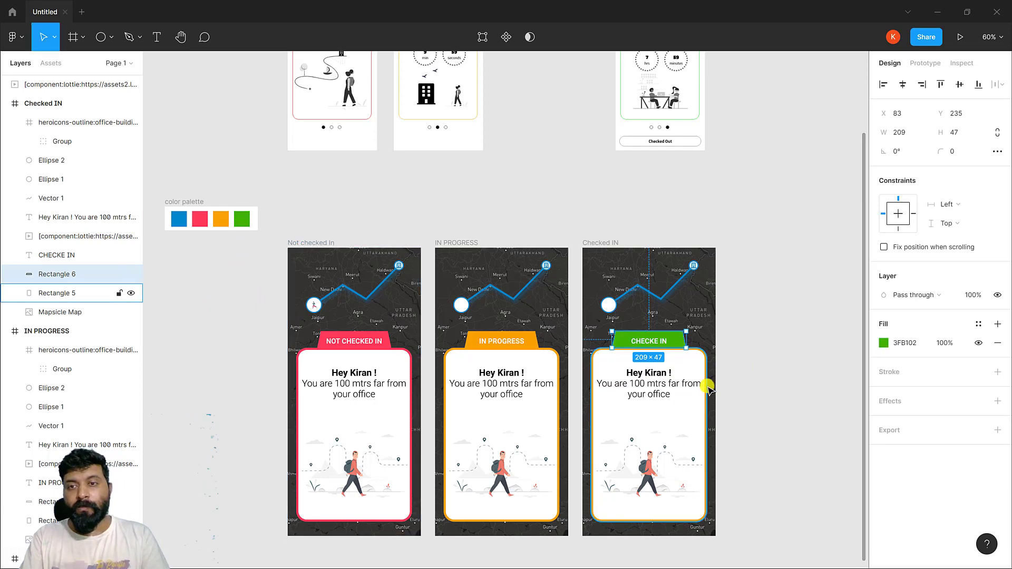
Step: Recolour the white card's outline on the Checked IN screen with the palette's green and deselect the card
click(707, 389)
click(882, 391)
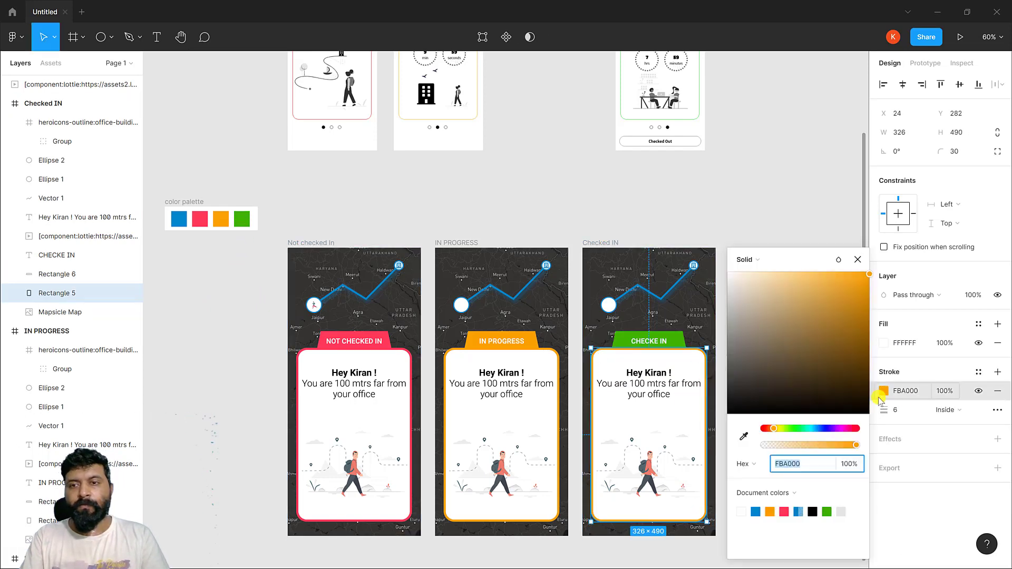
click(744, 437)
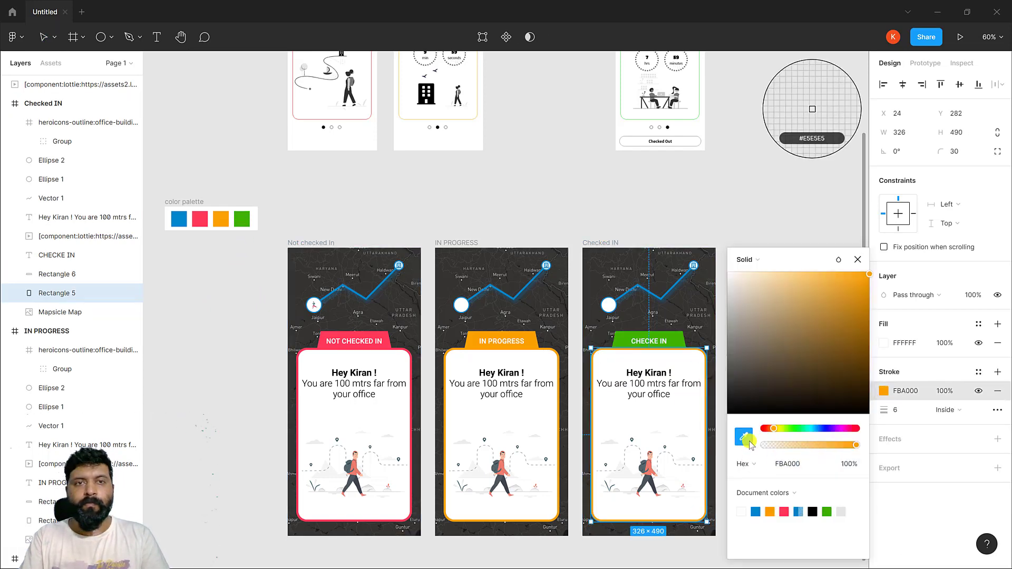
click(242, 218)
click(412, 194)
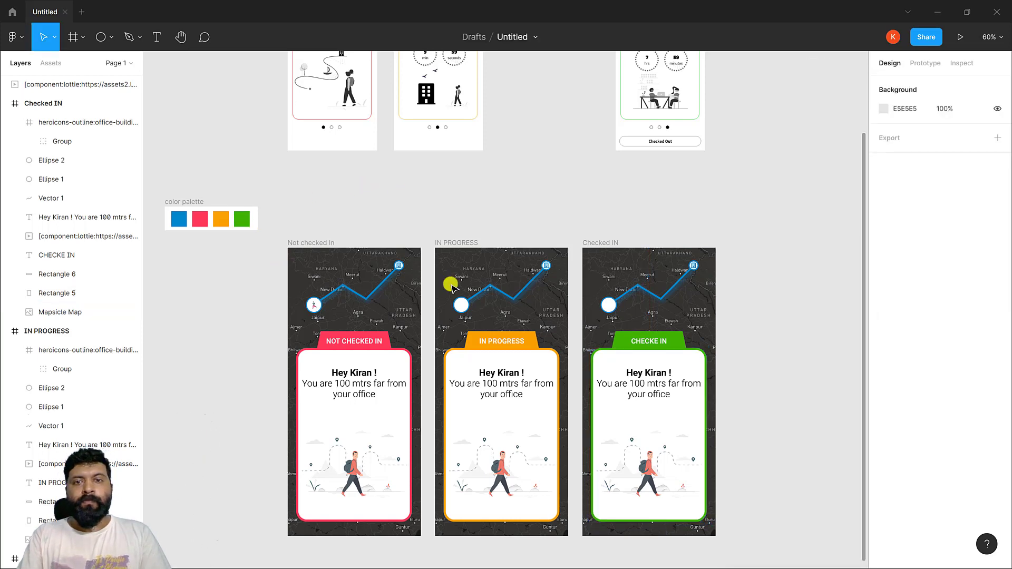
Step: Preview the Not checked In frame as a running prototype to check its walking animation, and return to the design file
scroll(351, 407, up, 3)
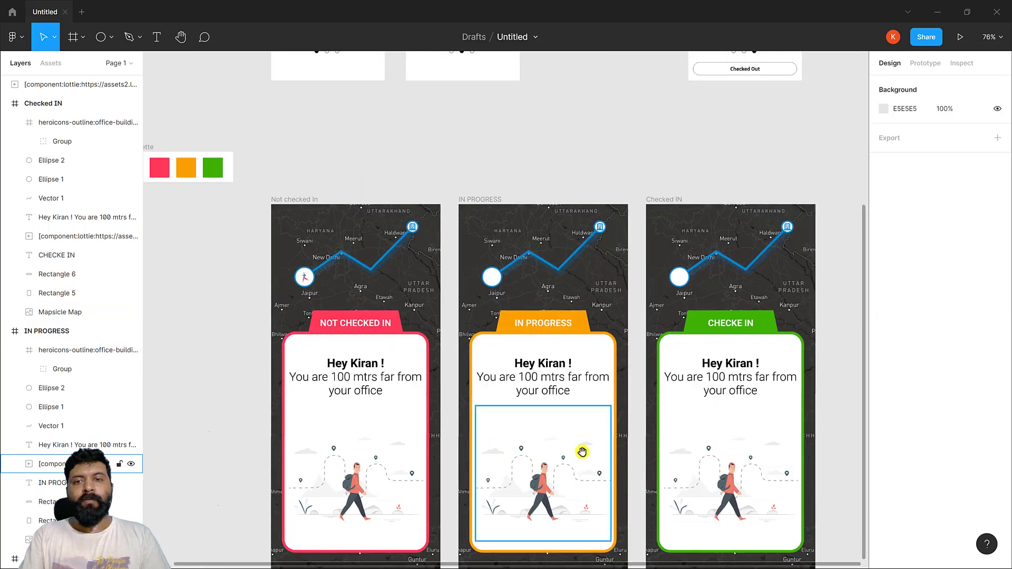
scroll(582, 452, down, 4)
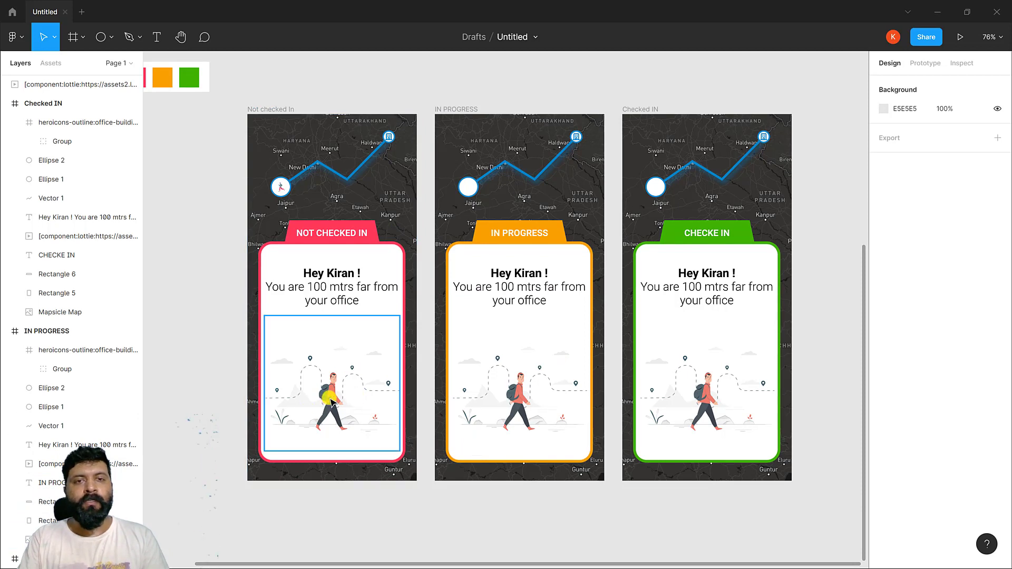
click(331, 295)
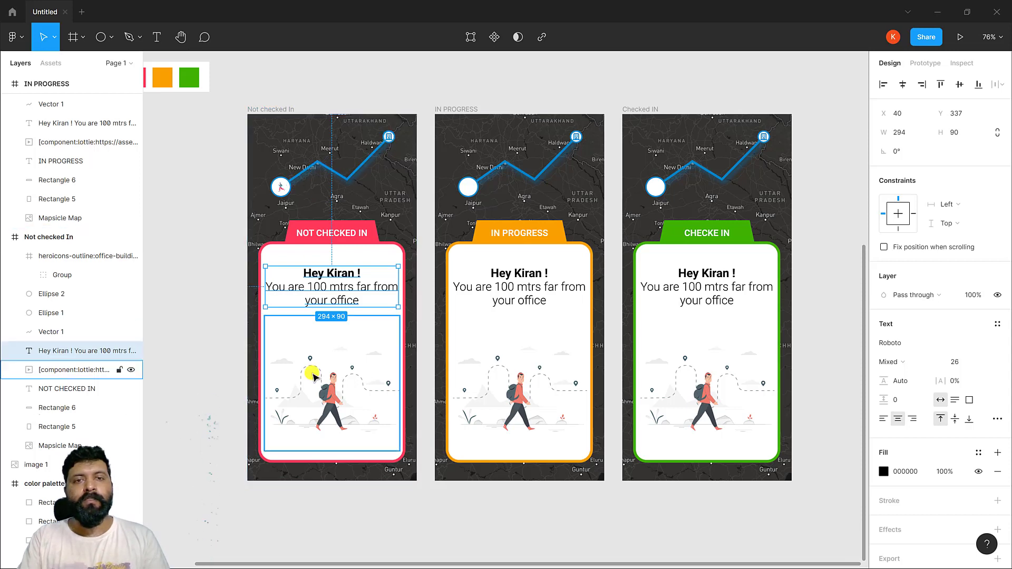
click(289, 110)
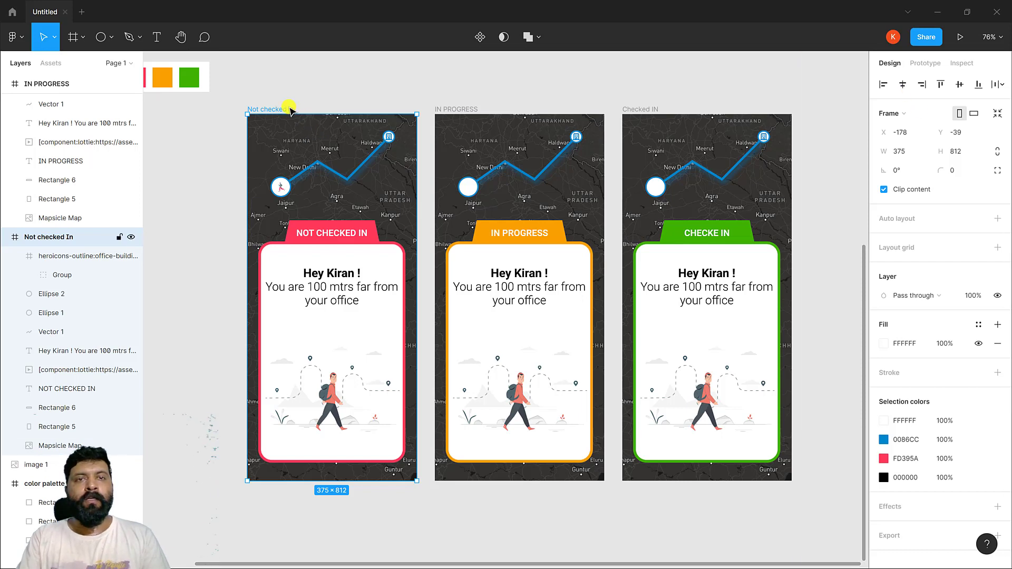
click(959, 37)
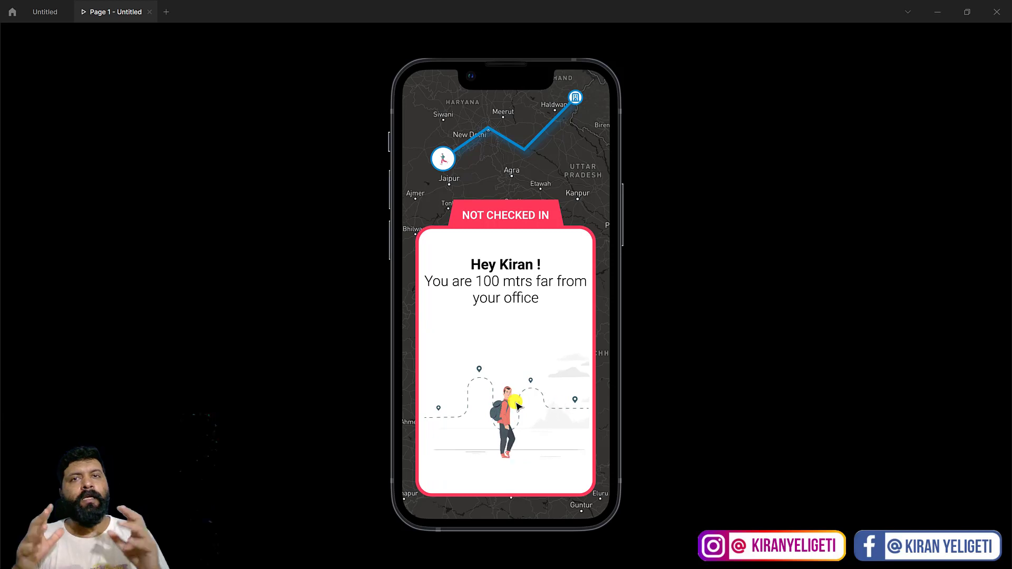
click(42, 11)
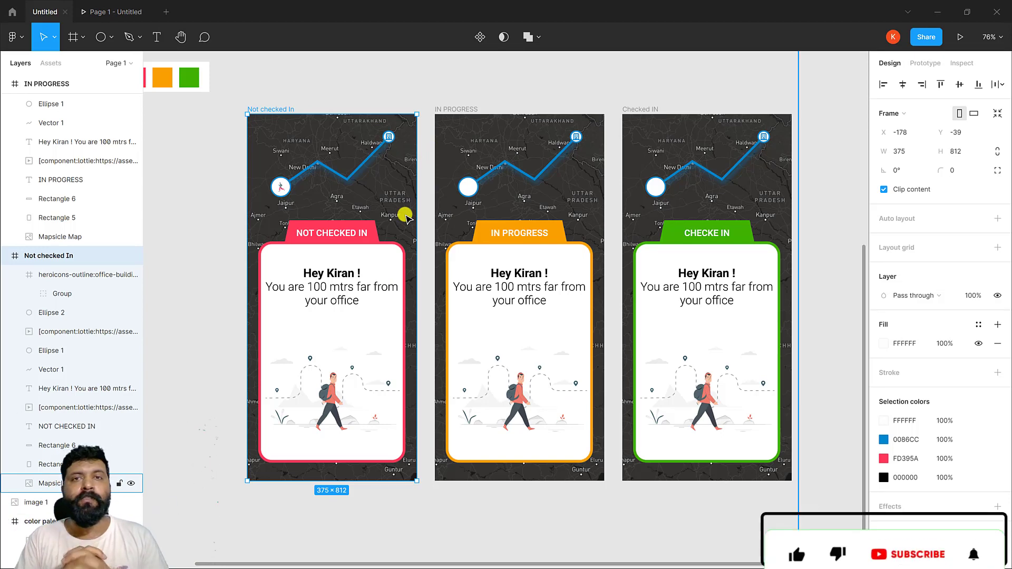
scroll(352, 191, up, 2)
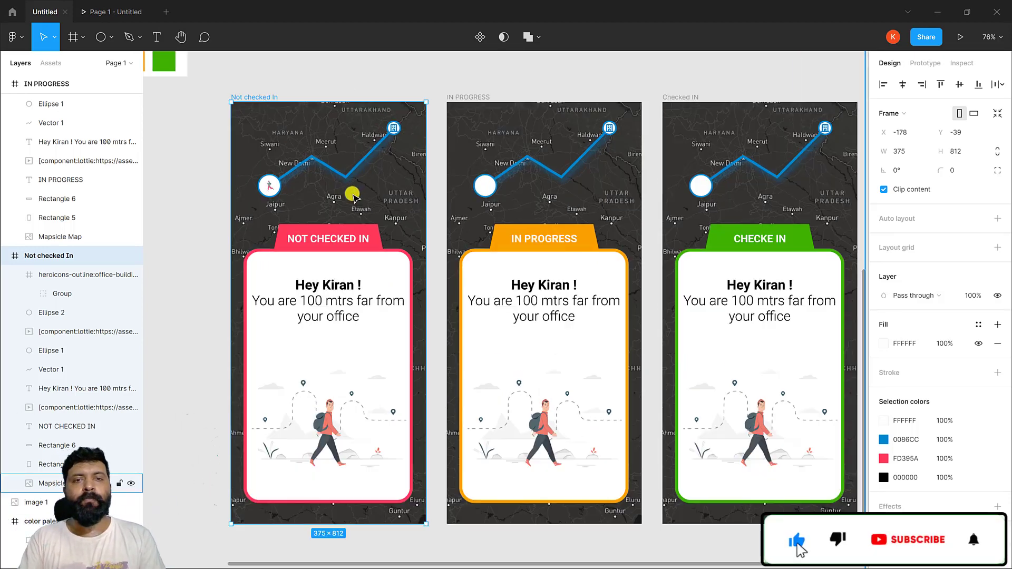